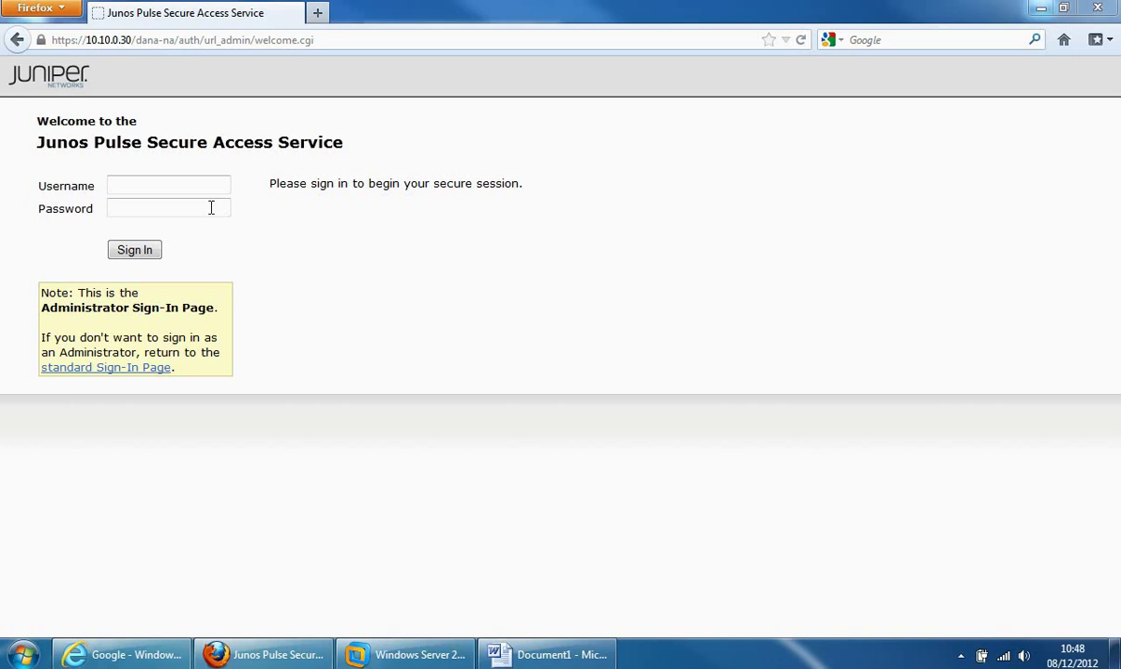
- Place the cursor in the Username field of the administrator sign-in page
left_click(193, 183)
- Change the page address so its path ends in /admin
left_click(146, 42)
left_click(138, 40)
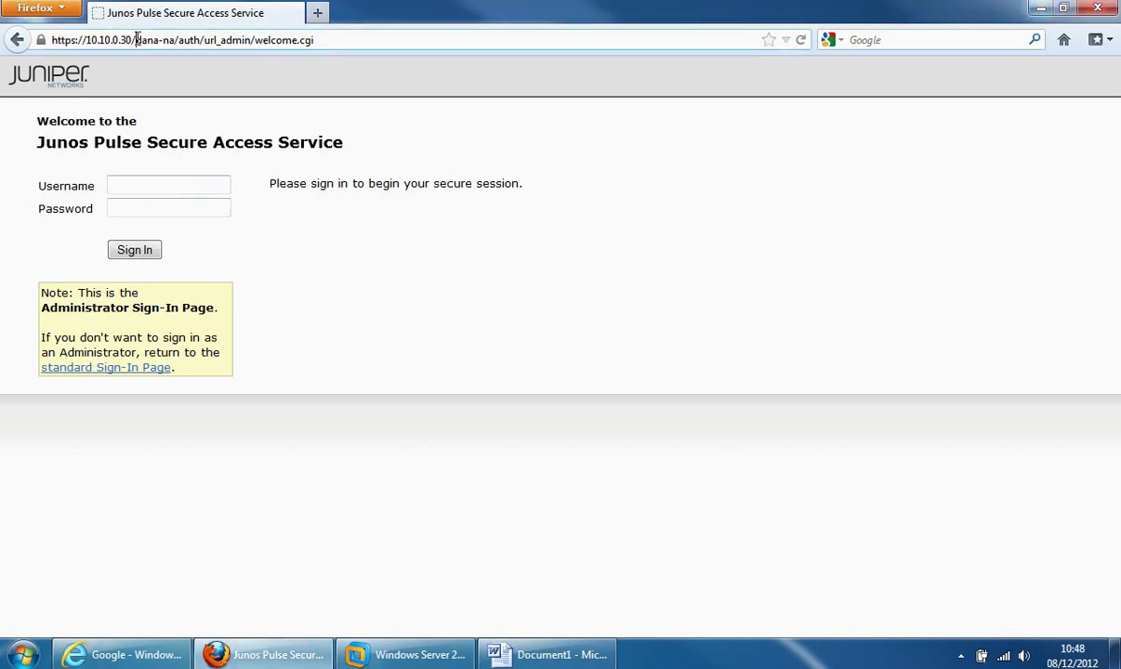
left_click_drag(138, 40, 383, 52)
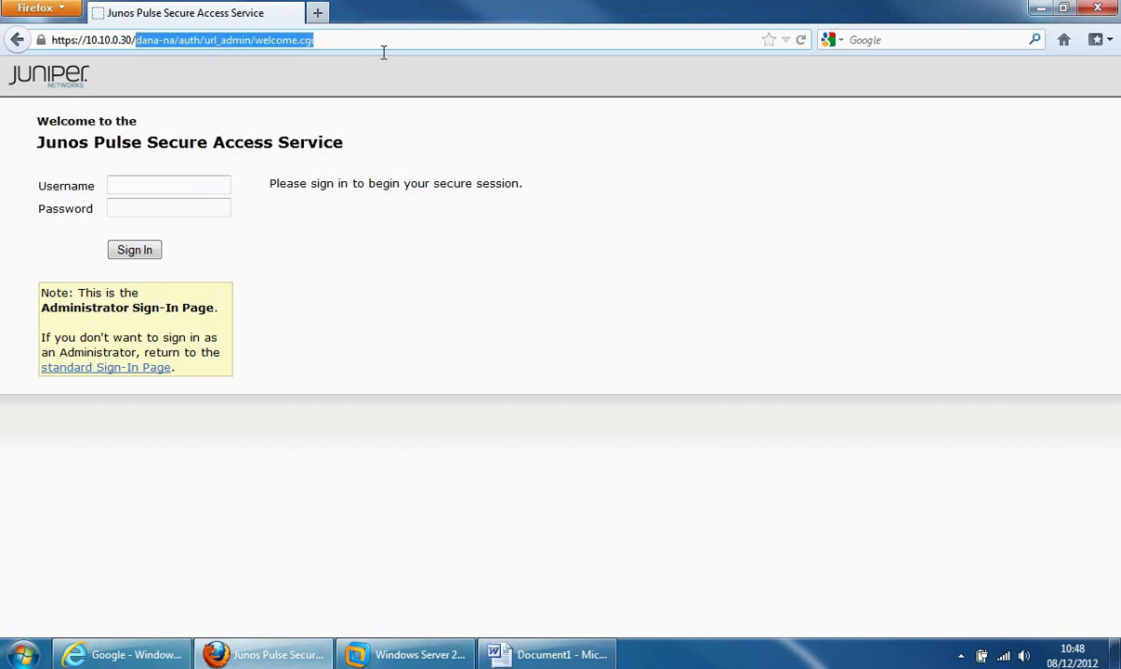
type("admin")
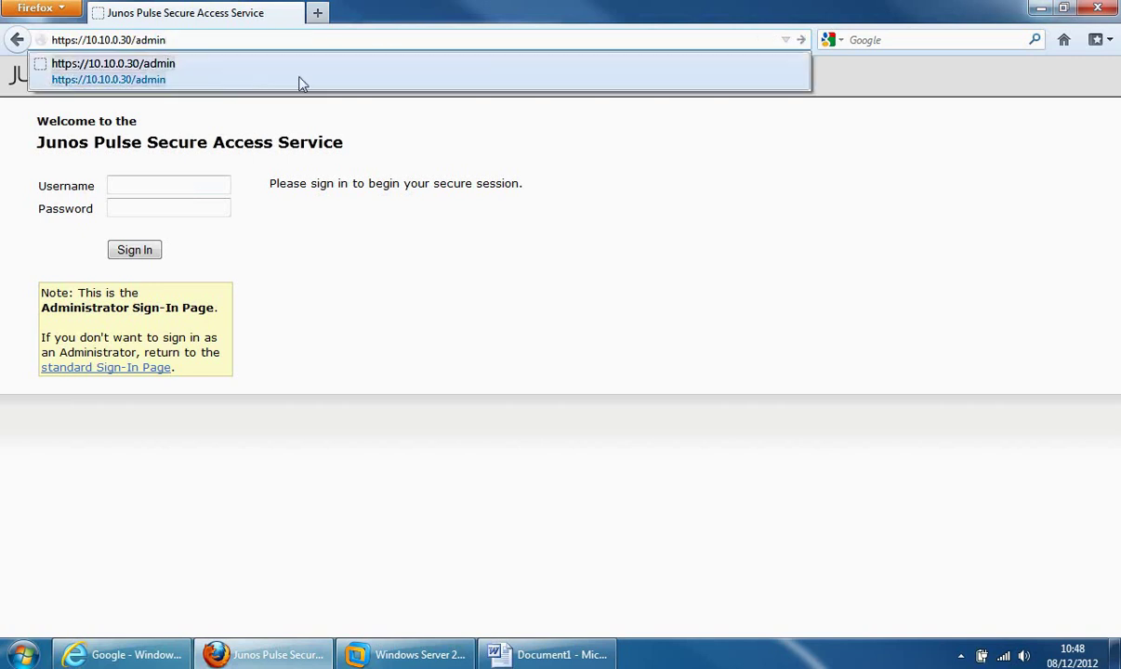
- Sign in with the admin username and the account password
left_click(156, 189)
type("admin")
key("Tab")
type("•••••")
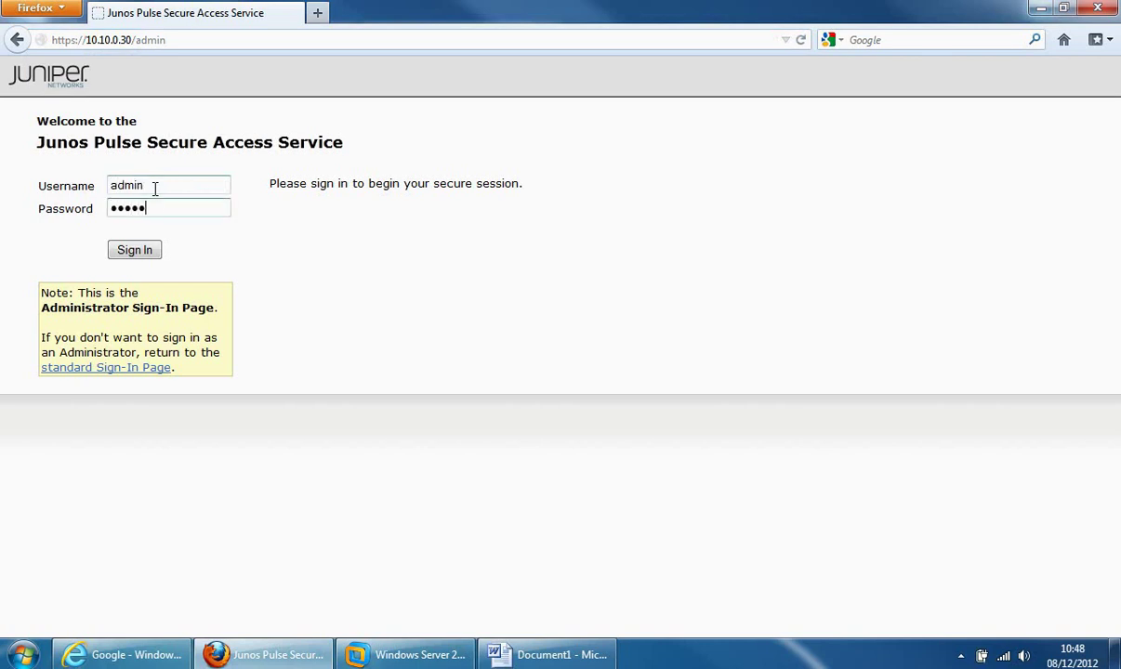
type("•••")
key("Return")
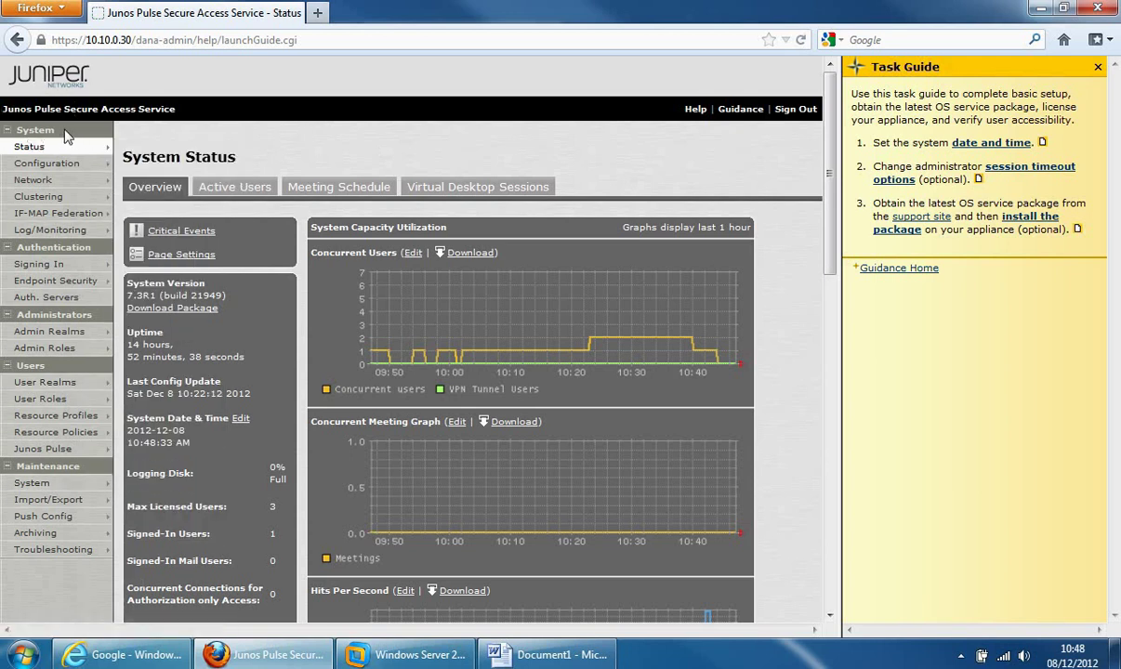
mouse_move(44, 195)
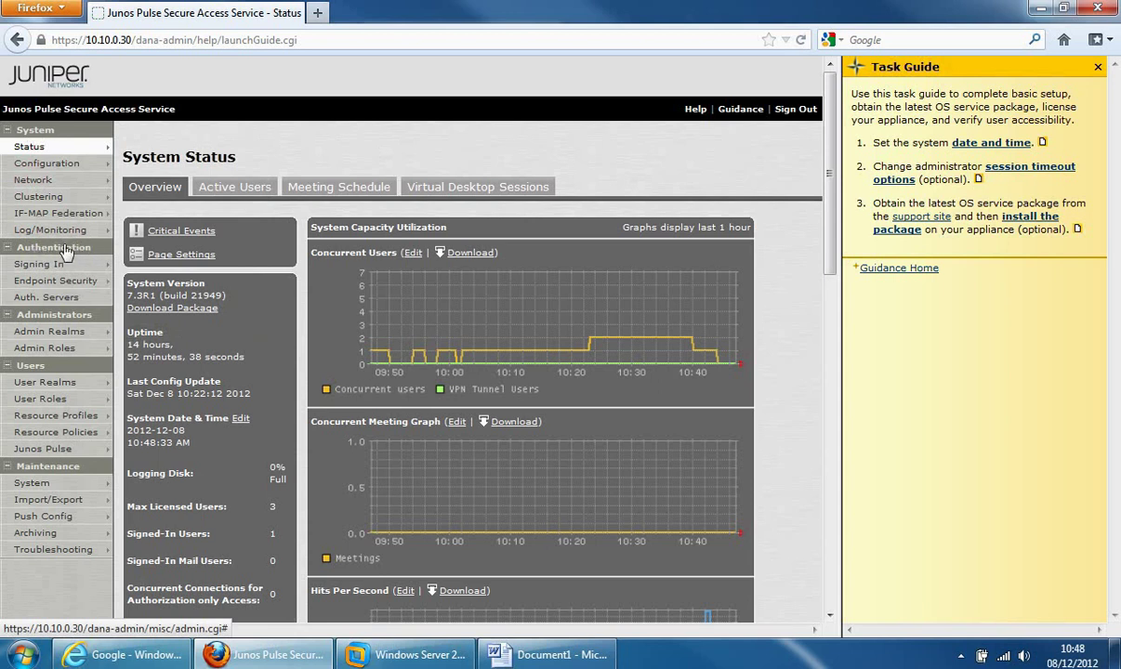
mouse_move(39, 269)
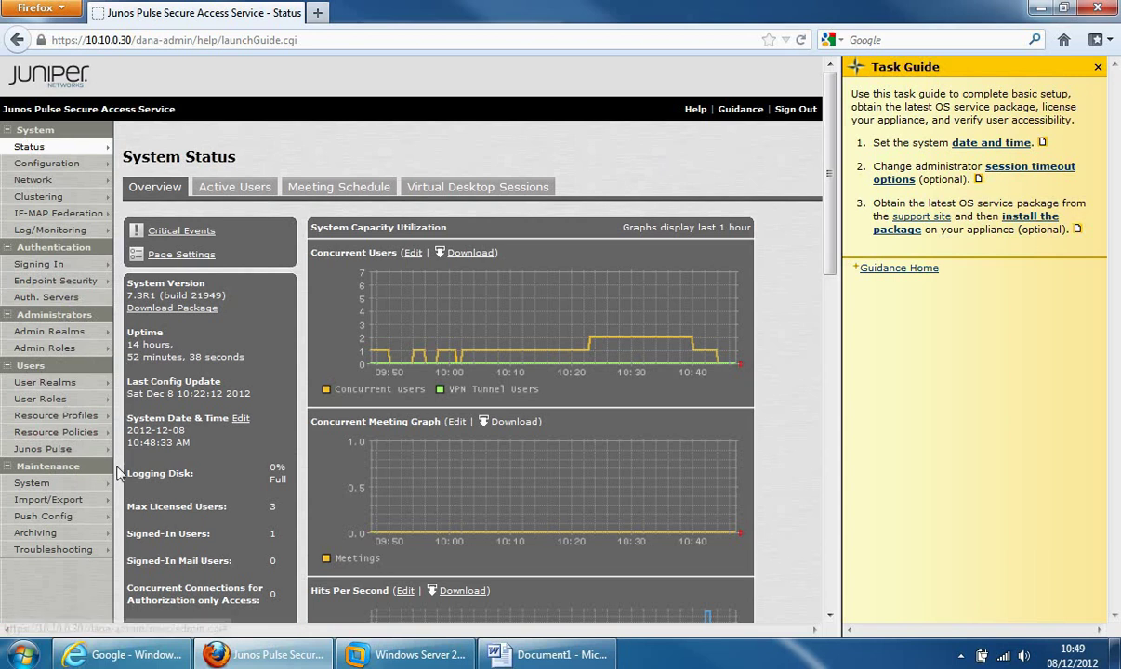
mouse_move(86, 549)
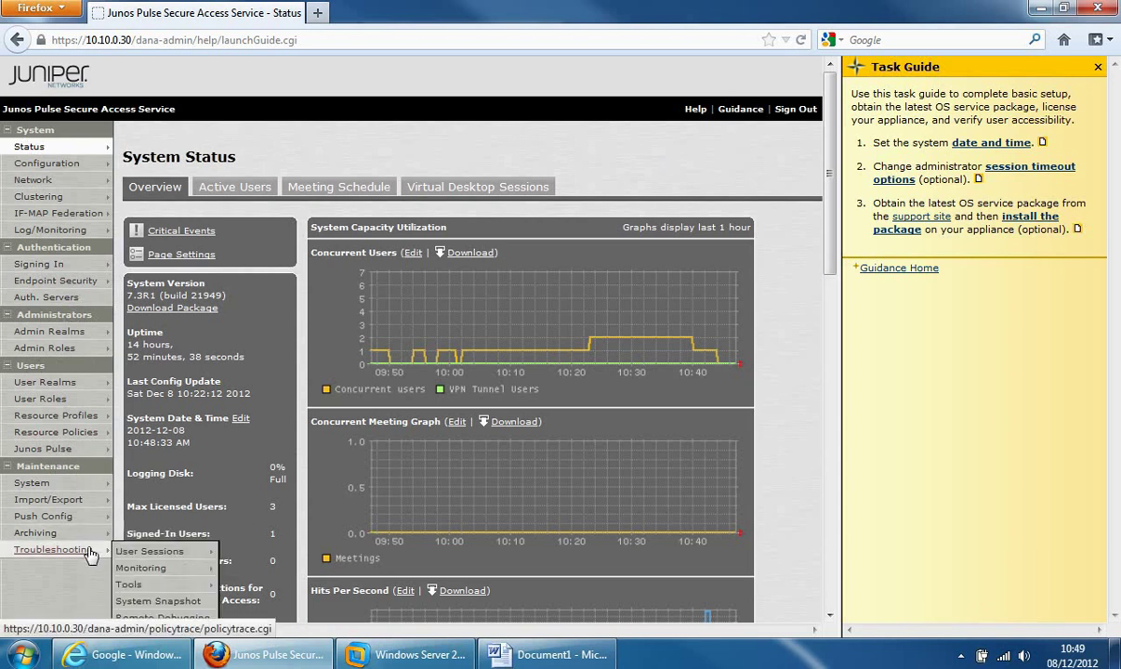
mouse_move(158, 569)
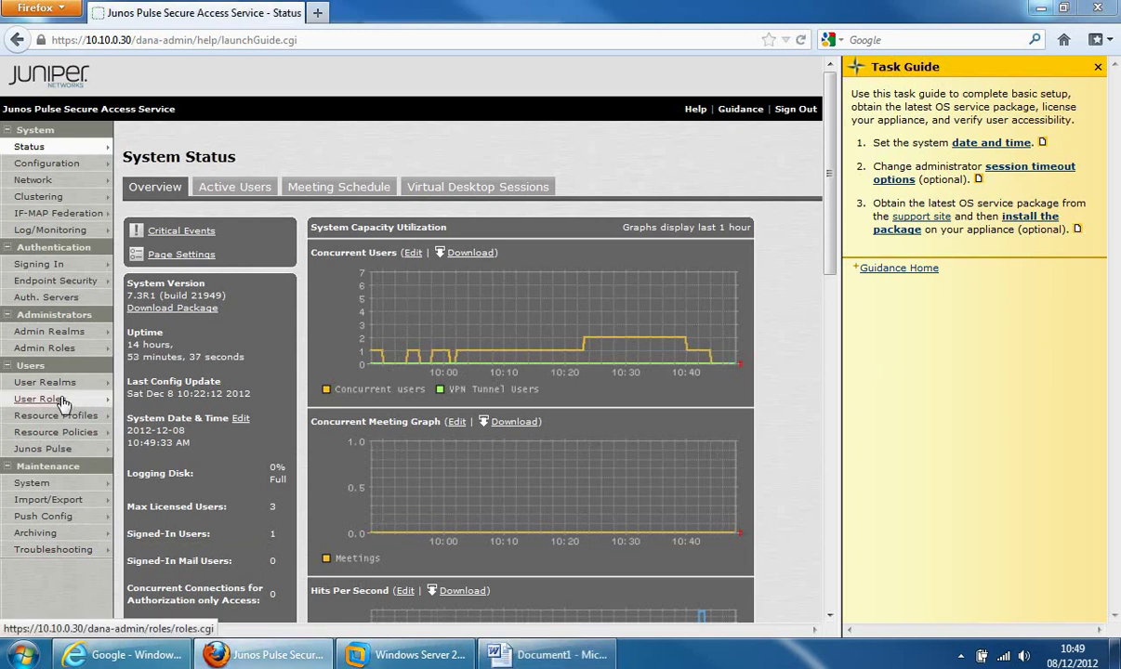
- Open the User Roles list under Users in the left navigation
left_click(65, 401)
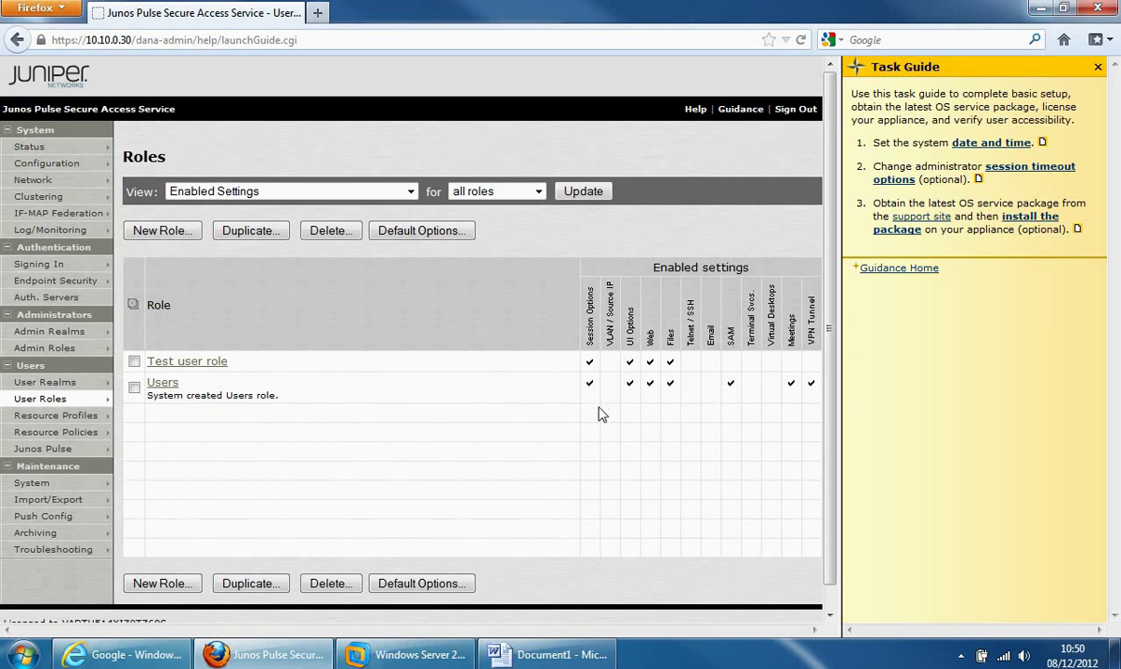
- Open the Test user role, review its Overview options and access features, then view UI Options
left_click(196, 364)
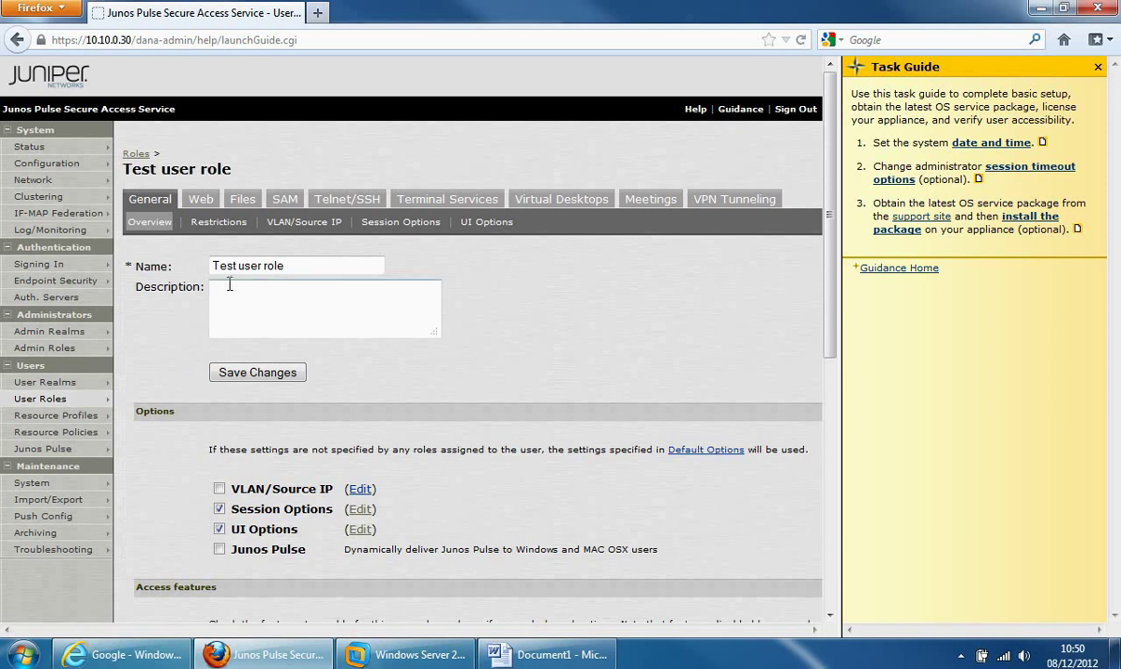
left_click_drag(822, 237, 834, 411)
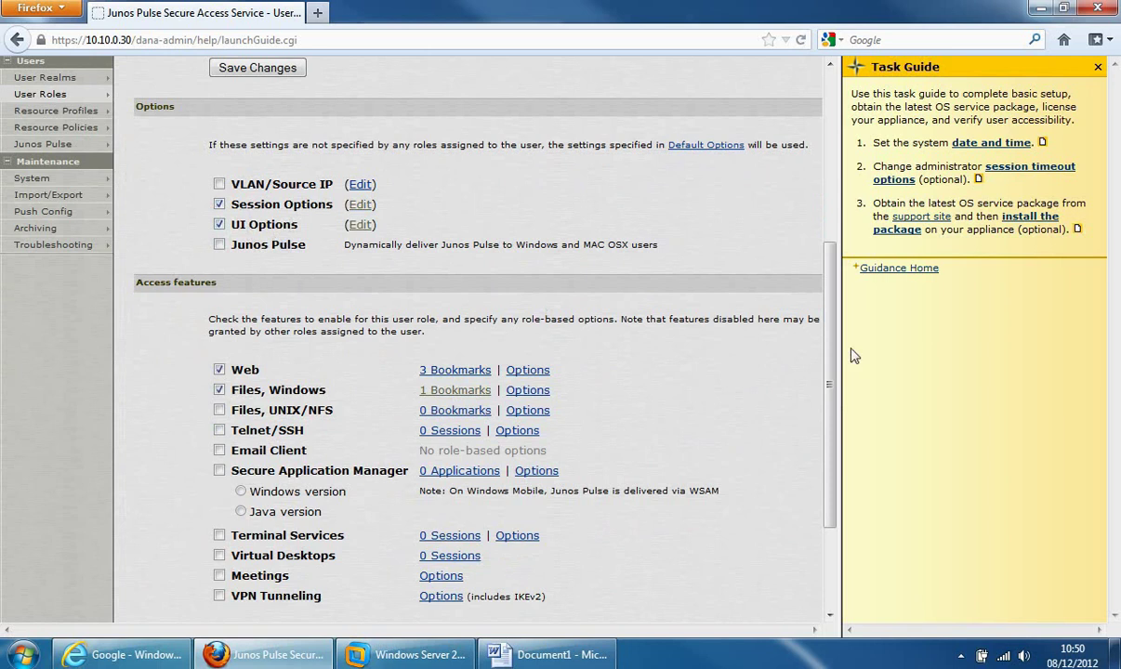
left_click_drag(832, 368, 834, 248)
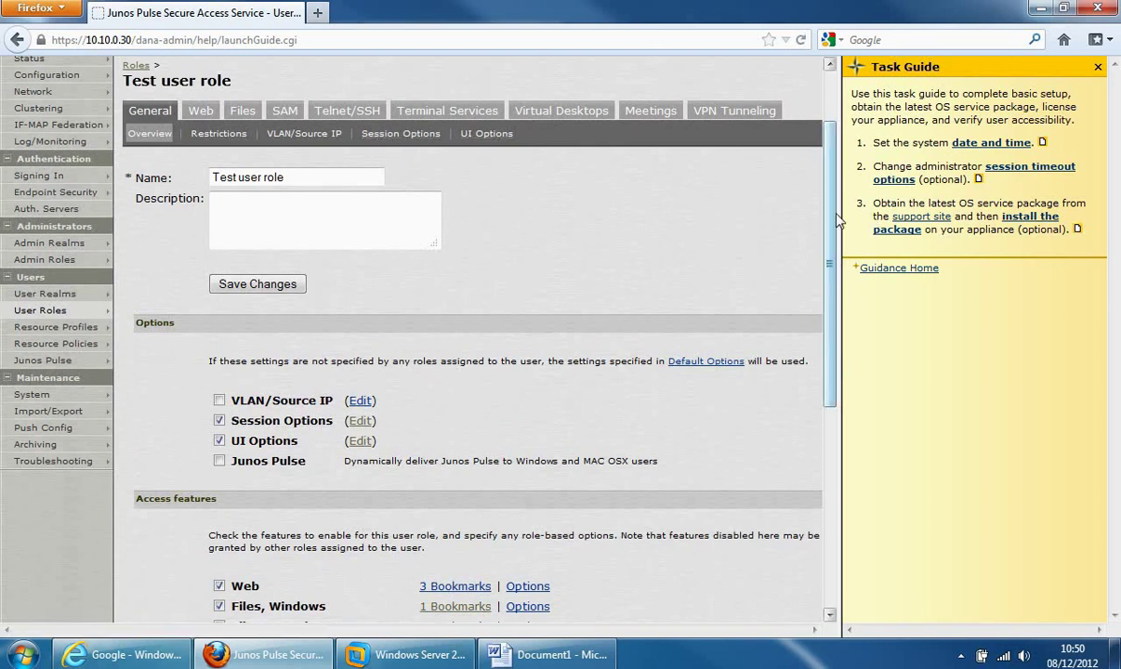
left_click_drag(830, 222, 833, 446)
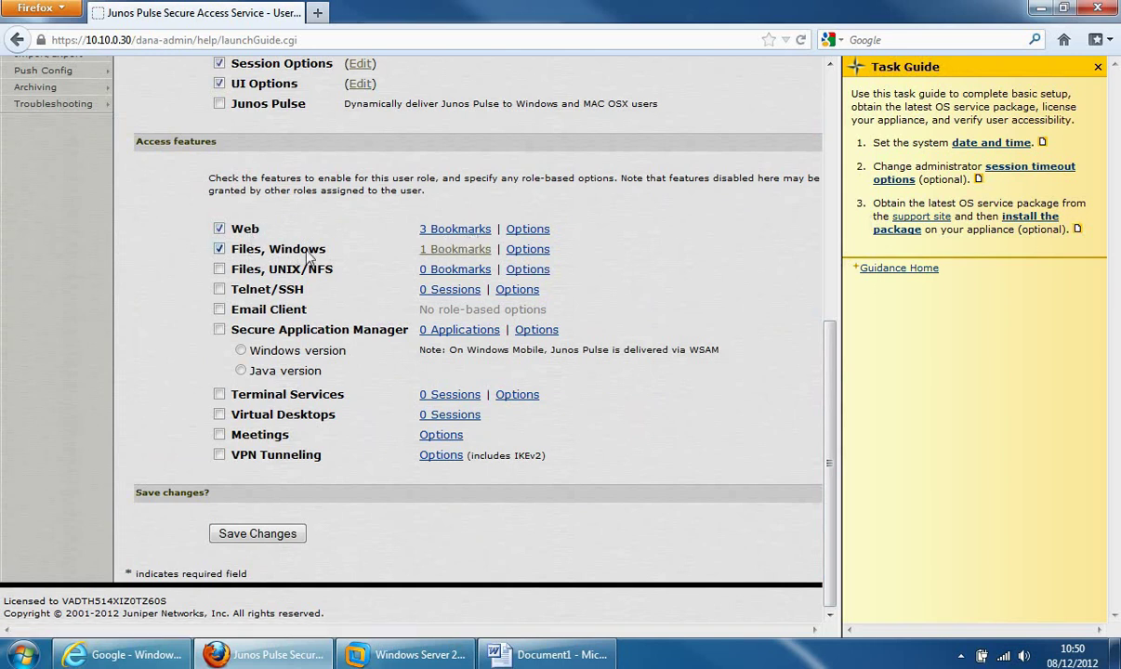
left_click_drag(838, 382, 834, 156)
left_click(491, 199)
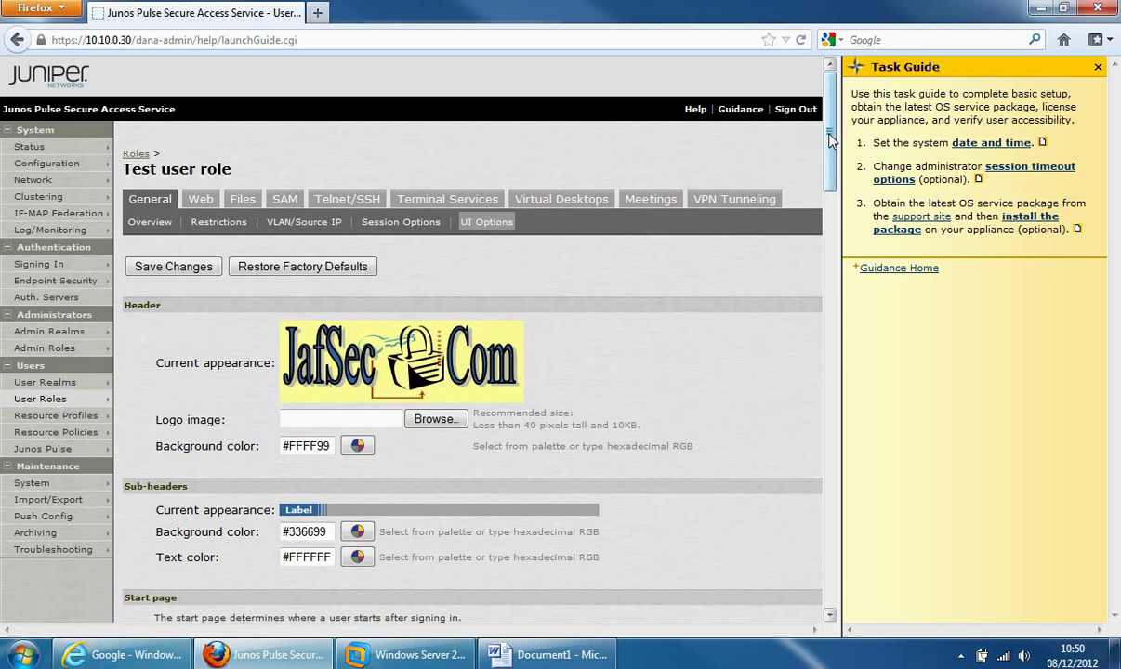
left_click_drag(832, 140, 843, 197)
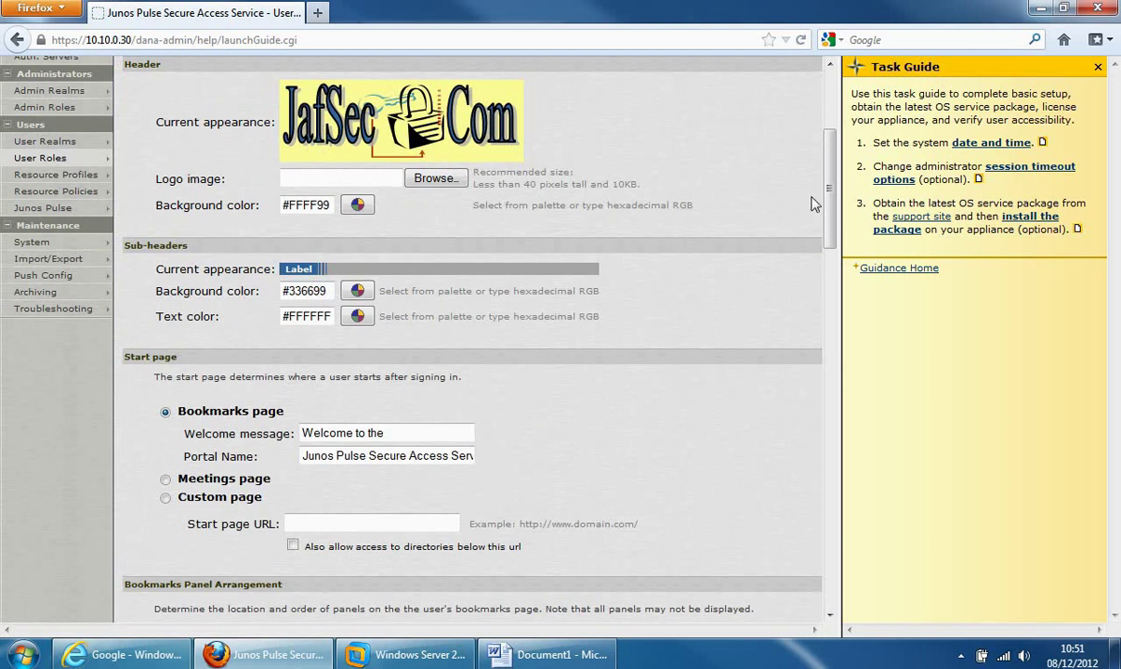
scroll(809, 213, "down", 3)
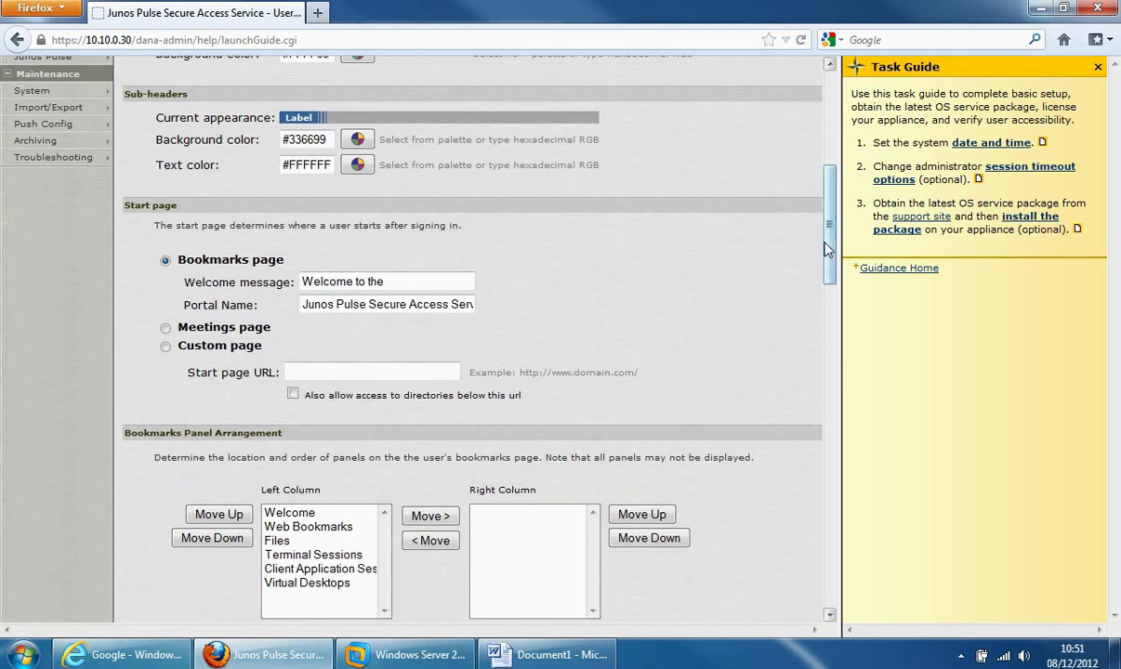
scroll(827, 249, "down", 5)
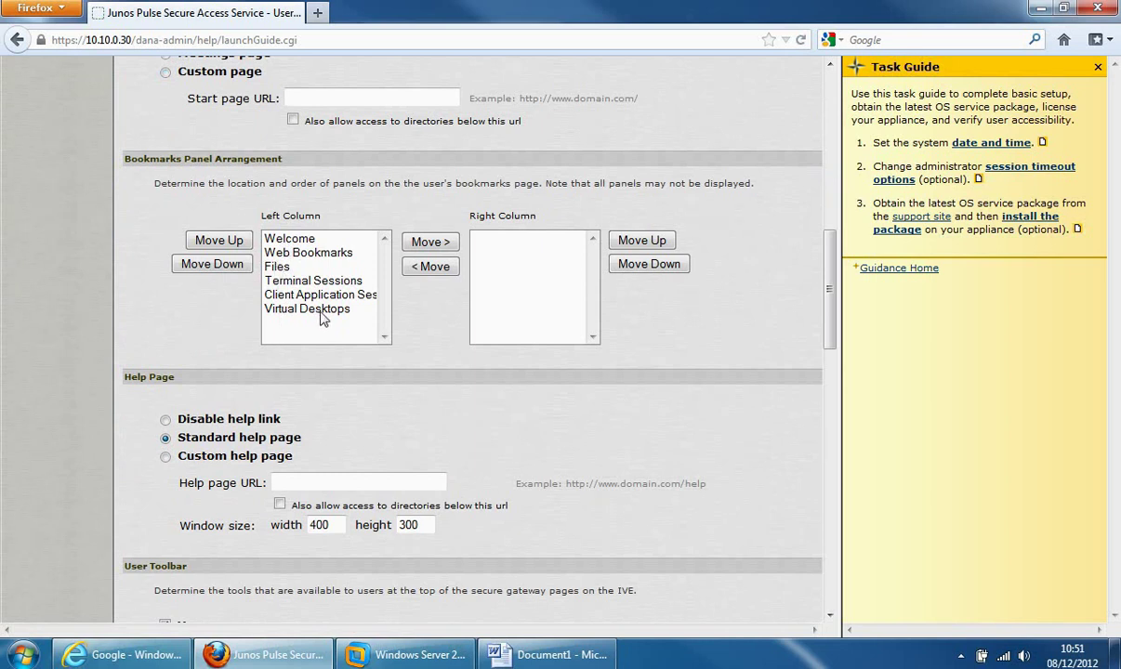
left_click_drag(829, 290, 831, 359)
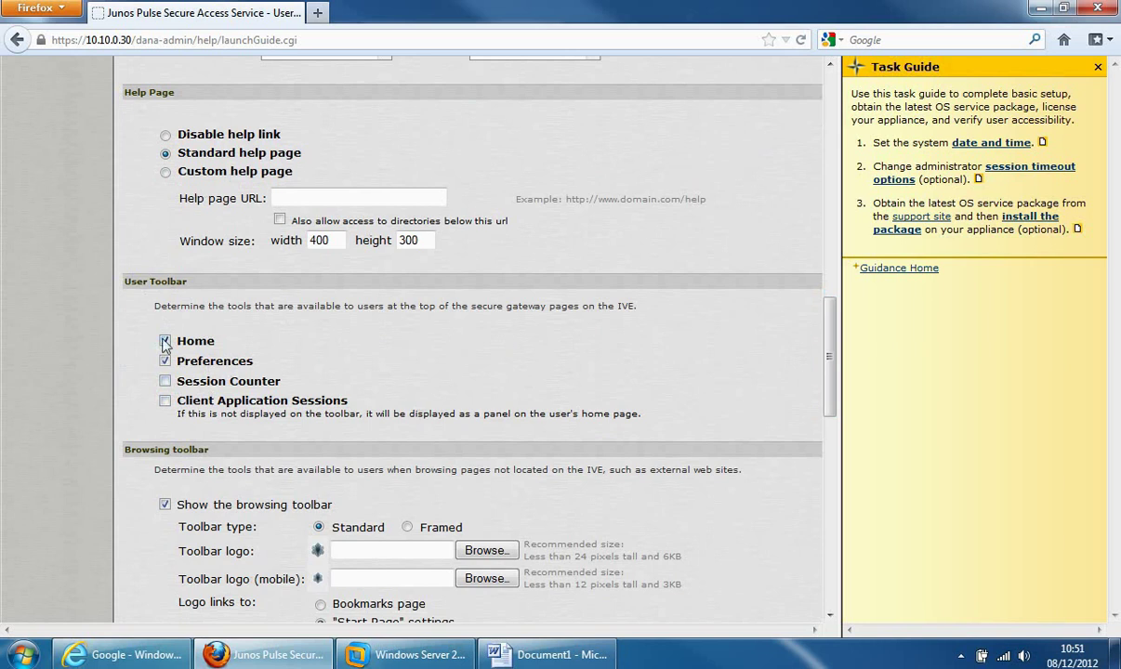
left_click_drag(832, 355, 831, 438)
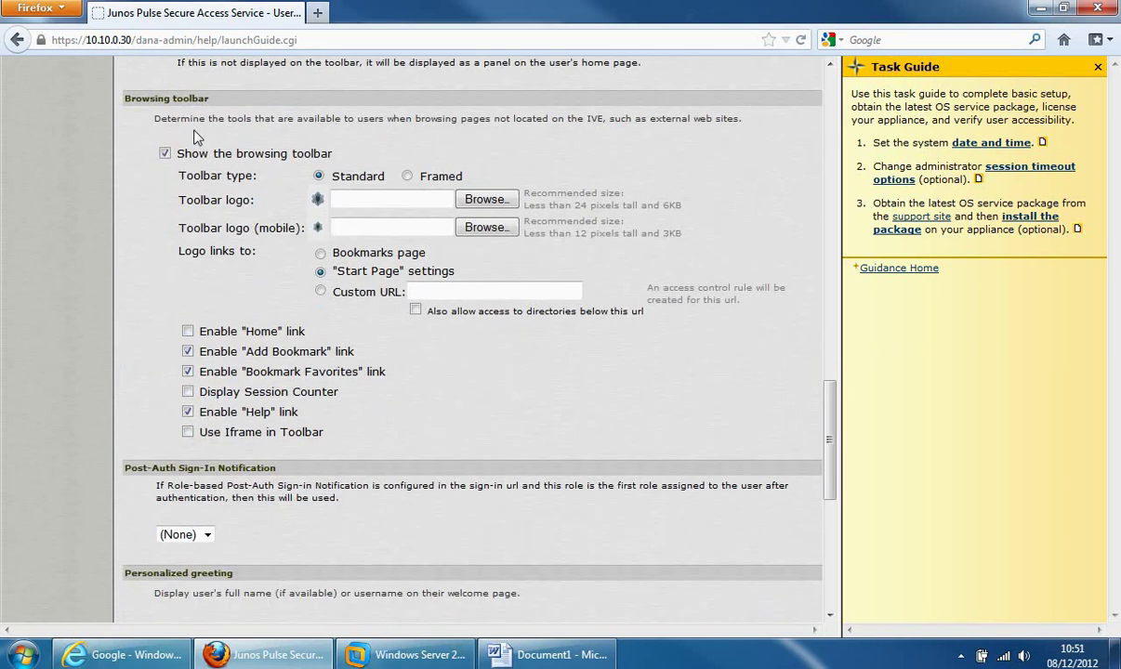
scroll(835, 390, "down", 3)
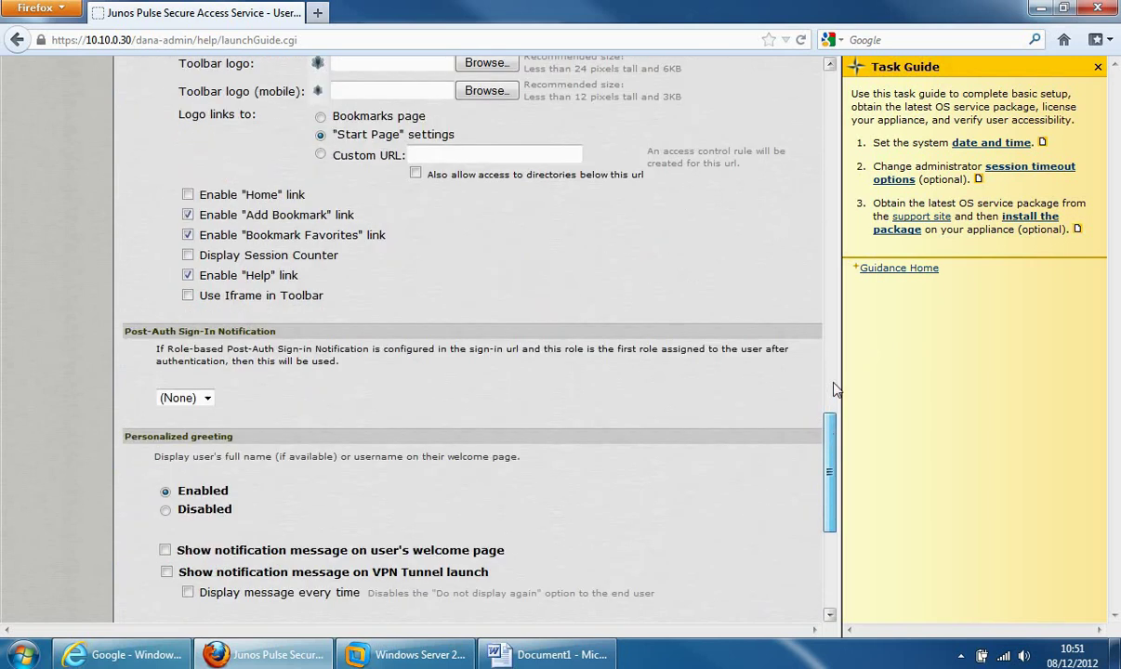
scroll(835, 390, "up", 15)
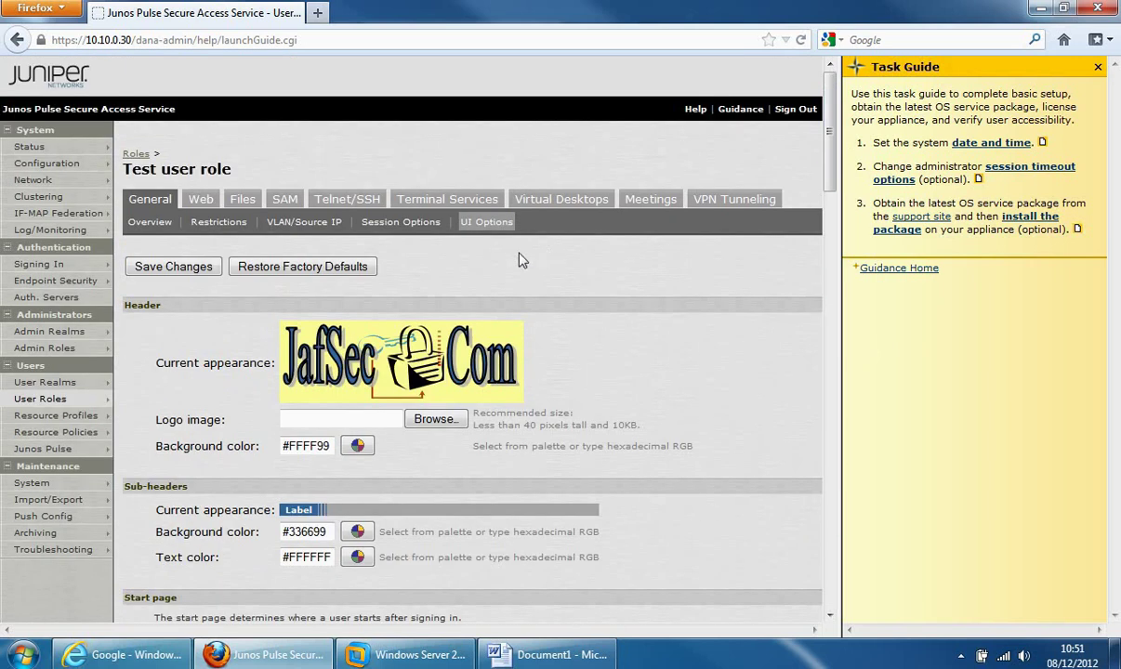
left_click(402, 221)
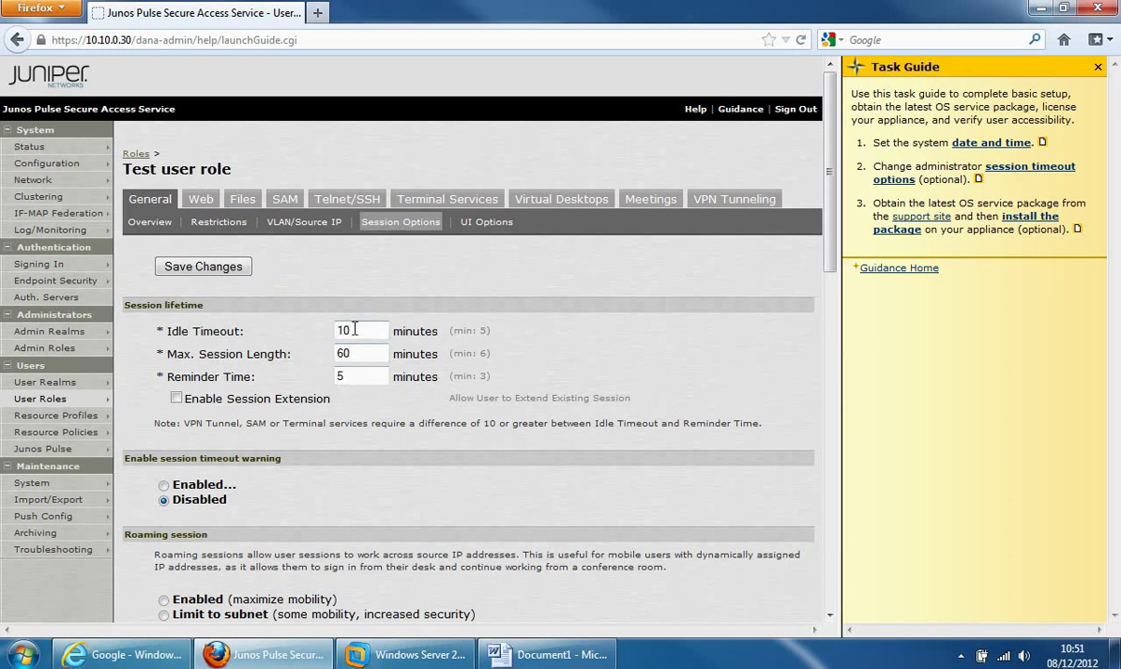
- Scroll through the Test role's session lifetime, roaming and persistence settings
scroll(744, 293, "down", 6)
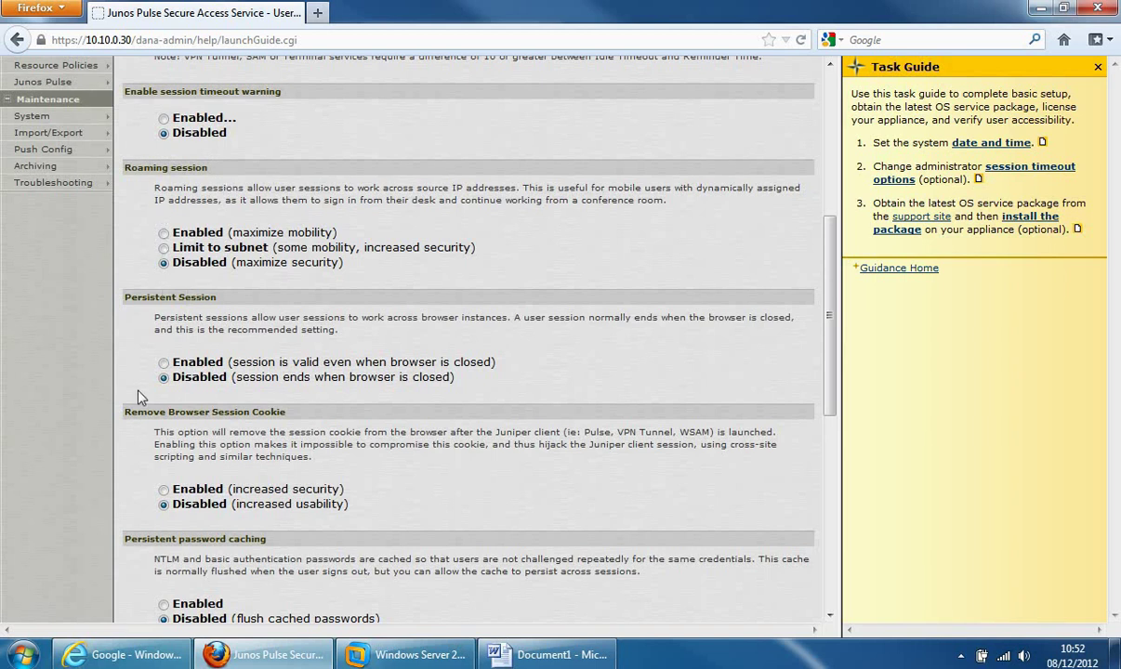
left_click_drag(831, 275, 846, 435)
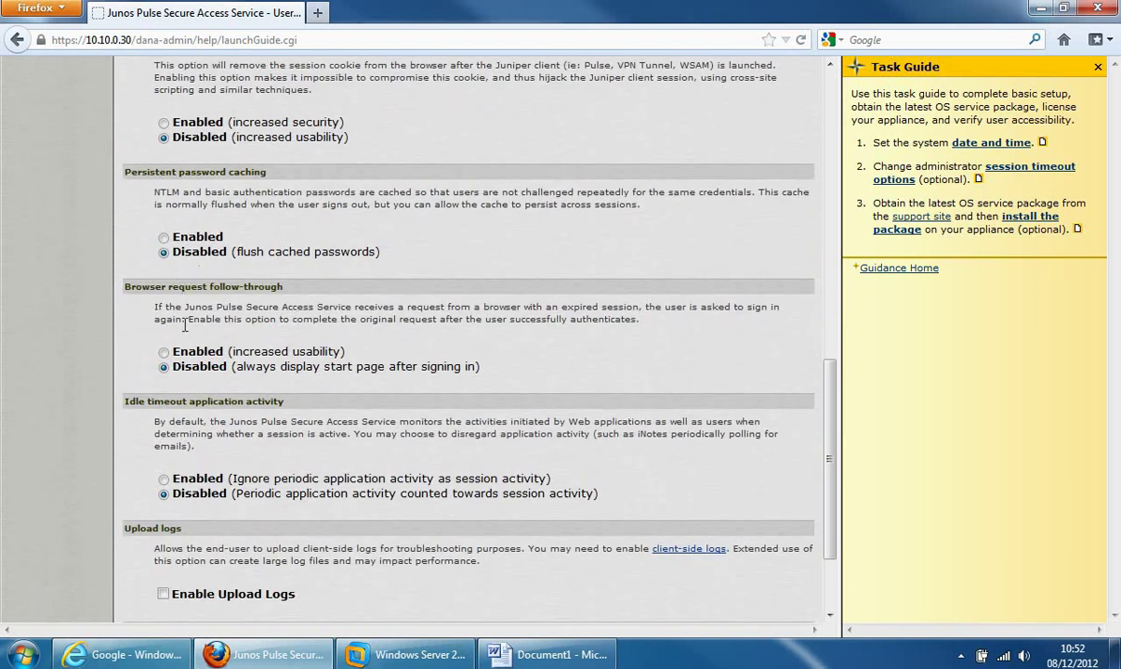
left_click_drag(830, 425, 822, 111)
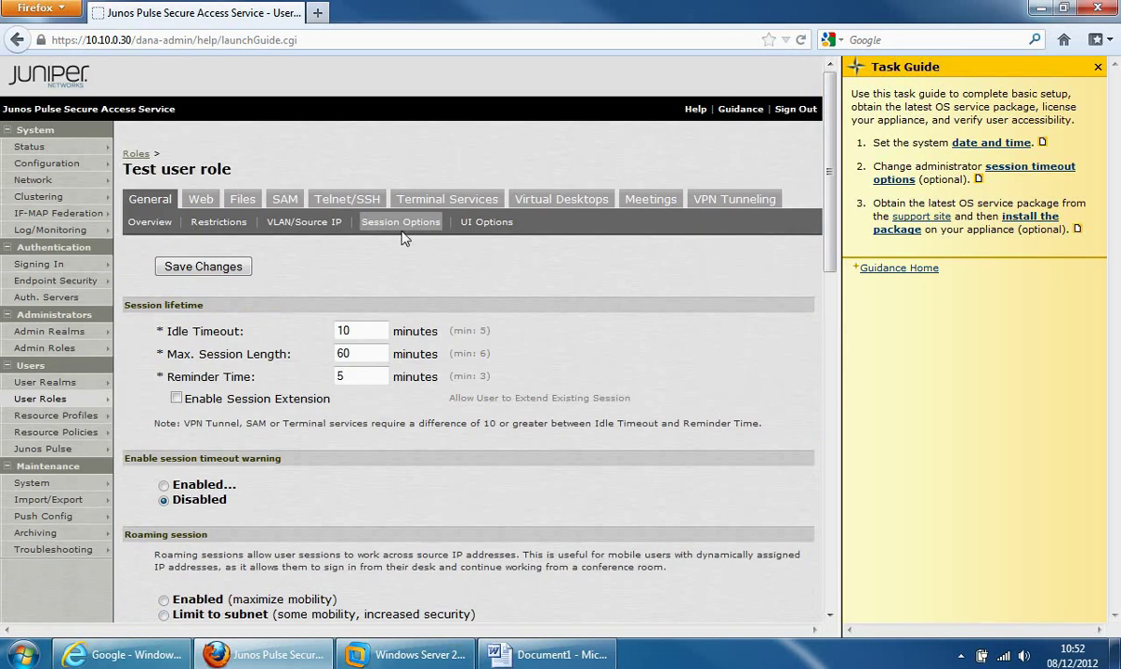
- Review the Test role's Source IP, Browser, Certificate and Host Checker restrictions
left_click(218, 223)
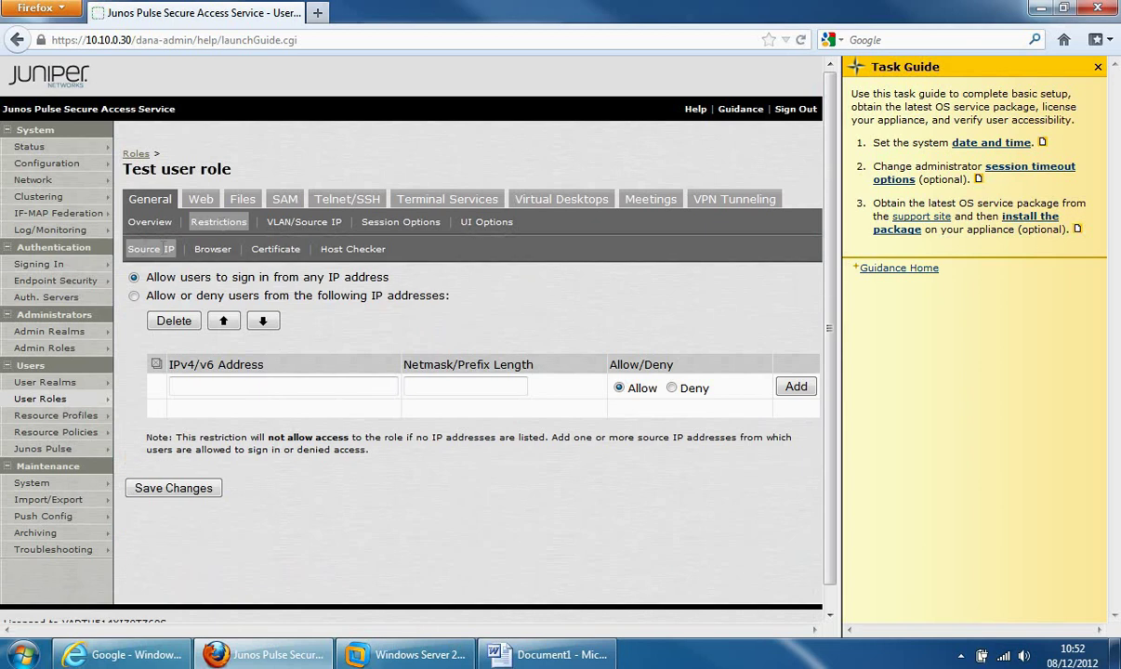
left_click(212, 249)
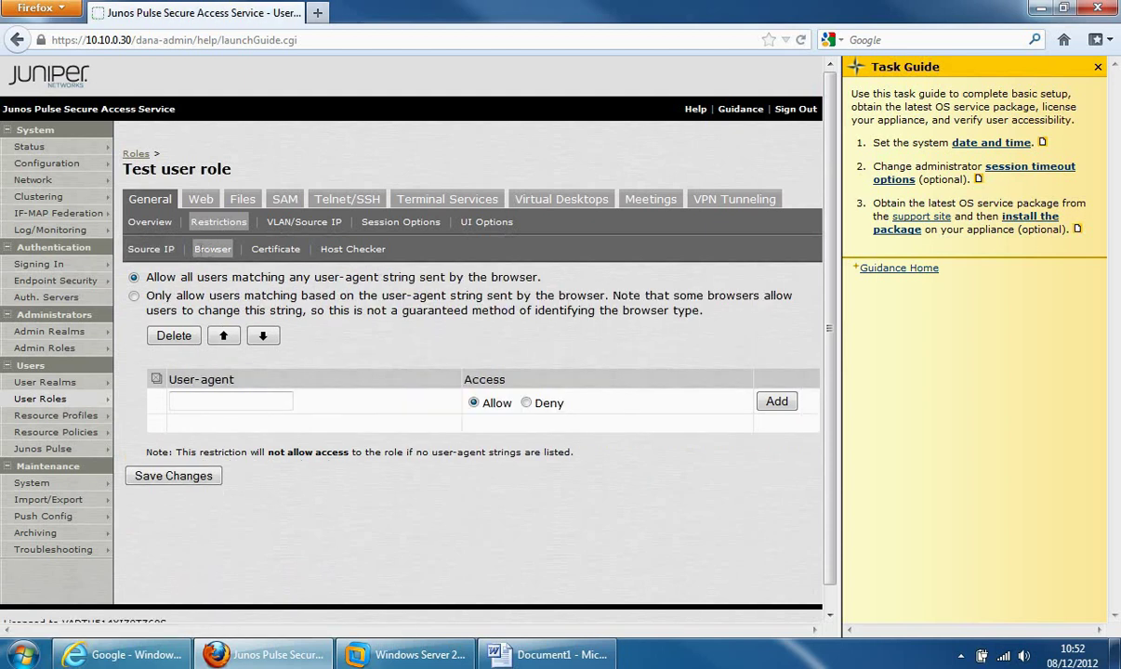
left_click(279, 252)
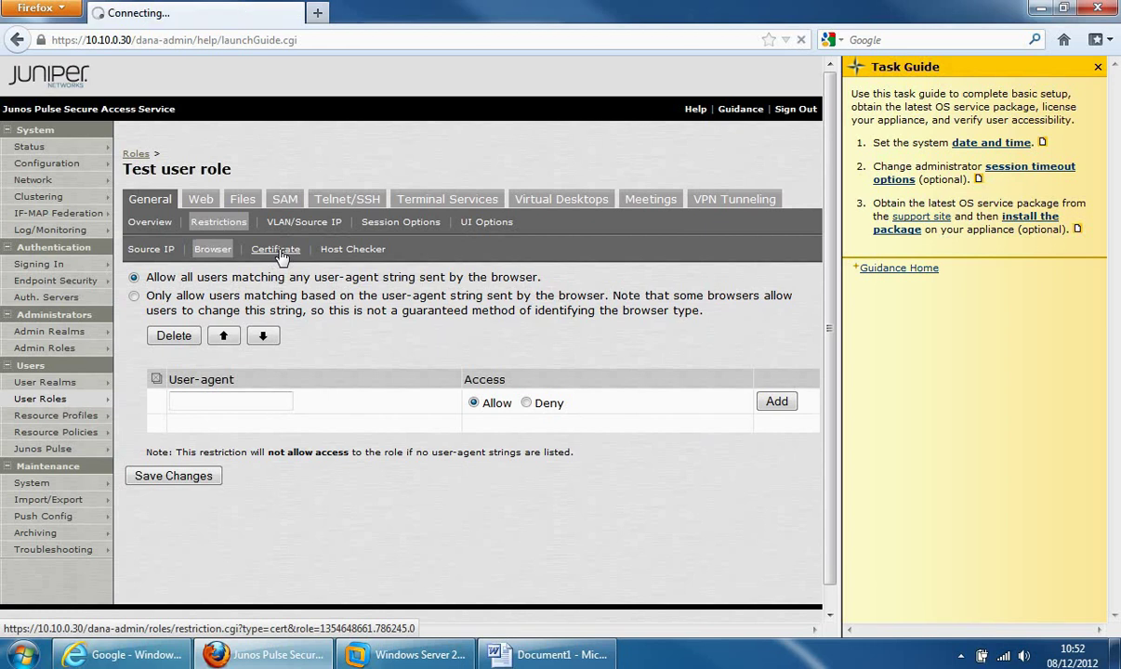
left_click(351, 251)
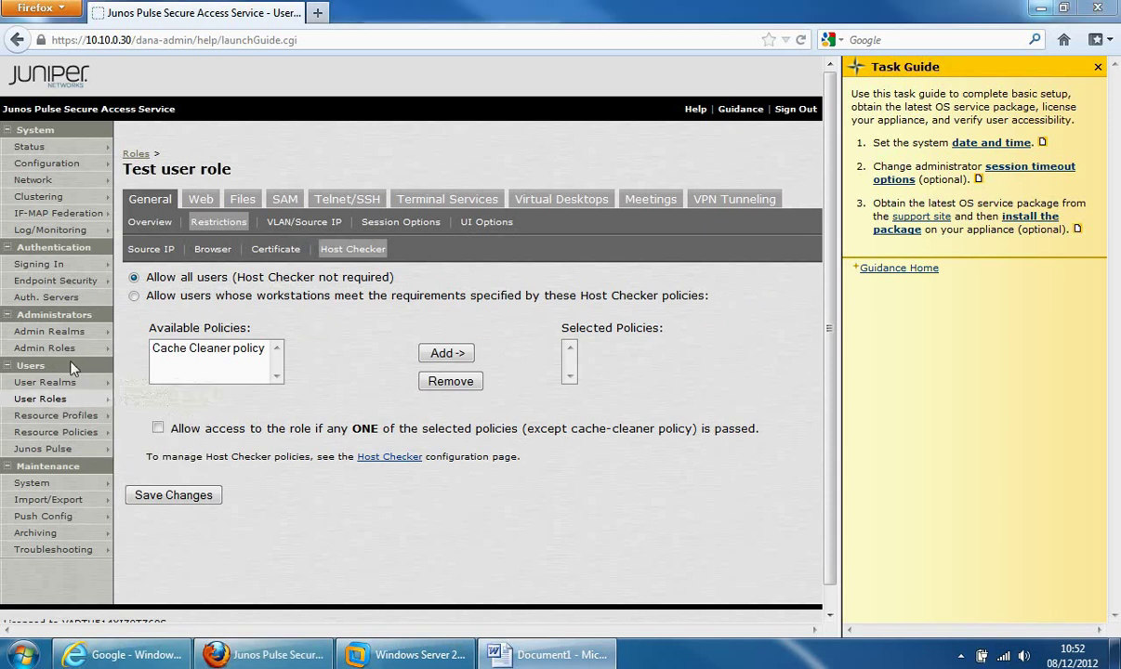
mouse_move(48, 353)
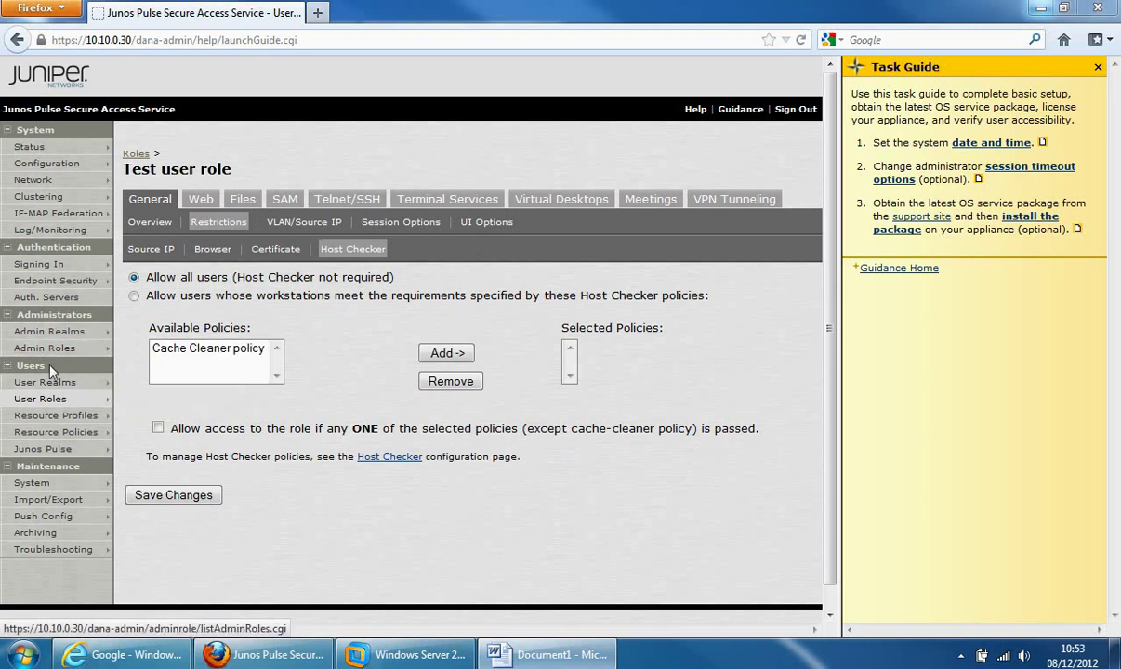
mouse_move(66, 423)
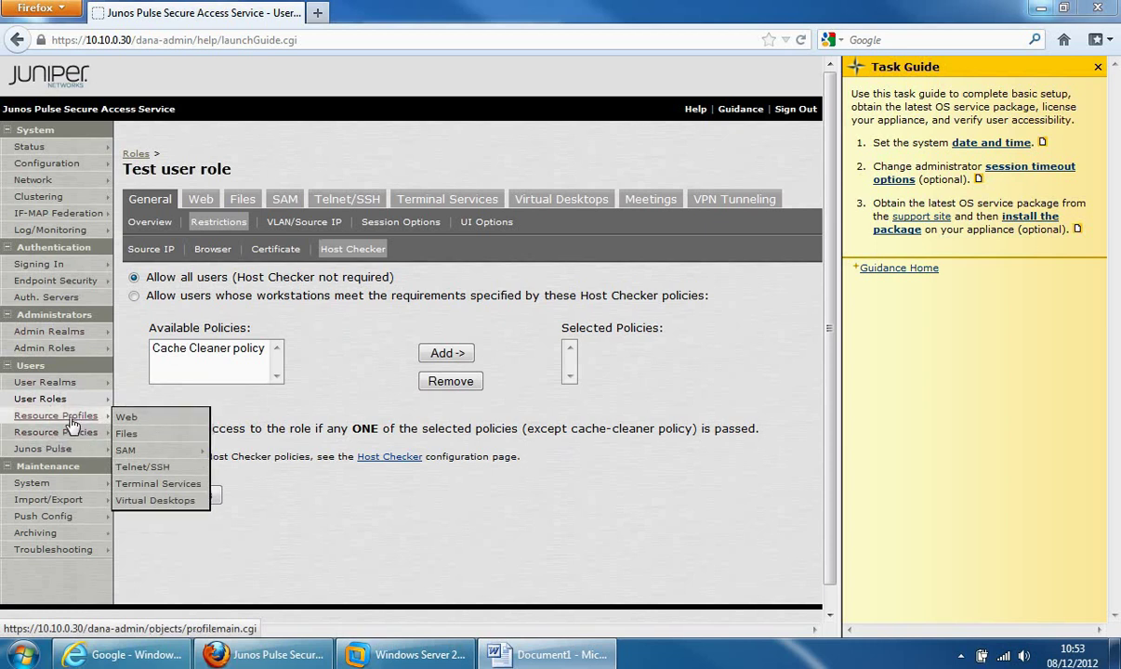
- Open the Resource Profiles overview under Users in the left navigation
left_click(71, 420)
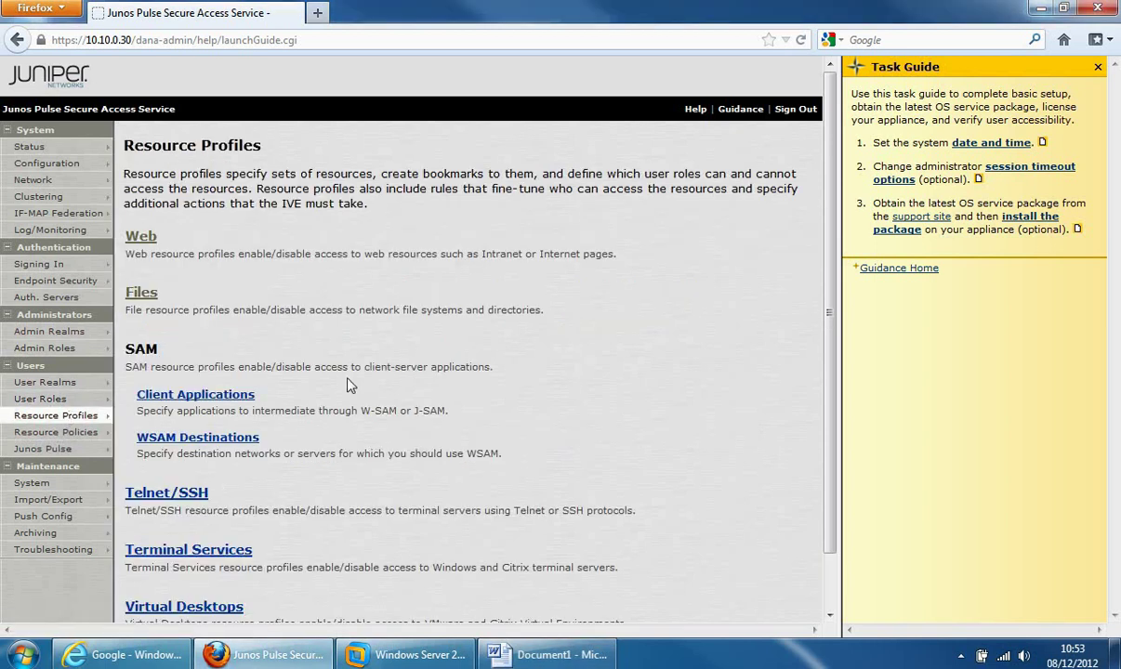
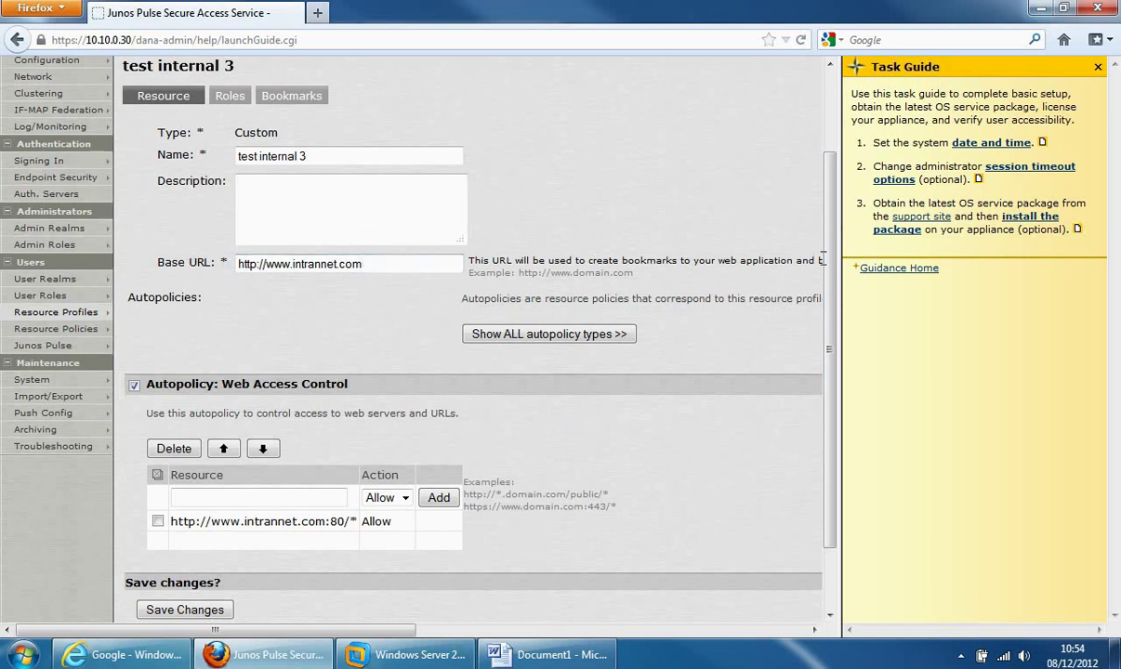
- Edit the intranet resource entry and keep its action set to Allow
scroll(836, 343, "down", 3)
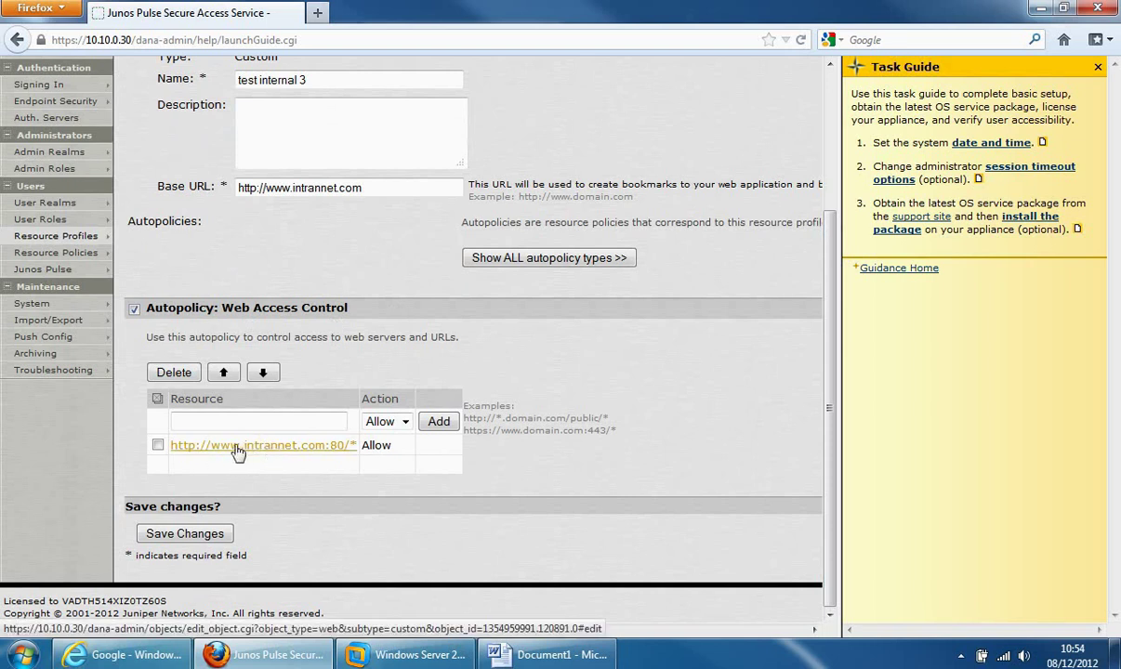
left_click(367, 446)
left_click(395, 448)
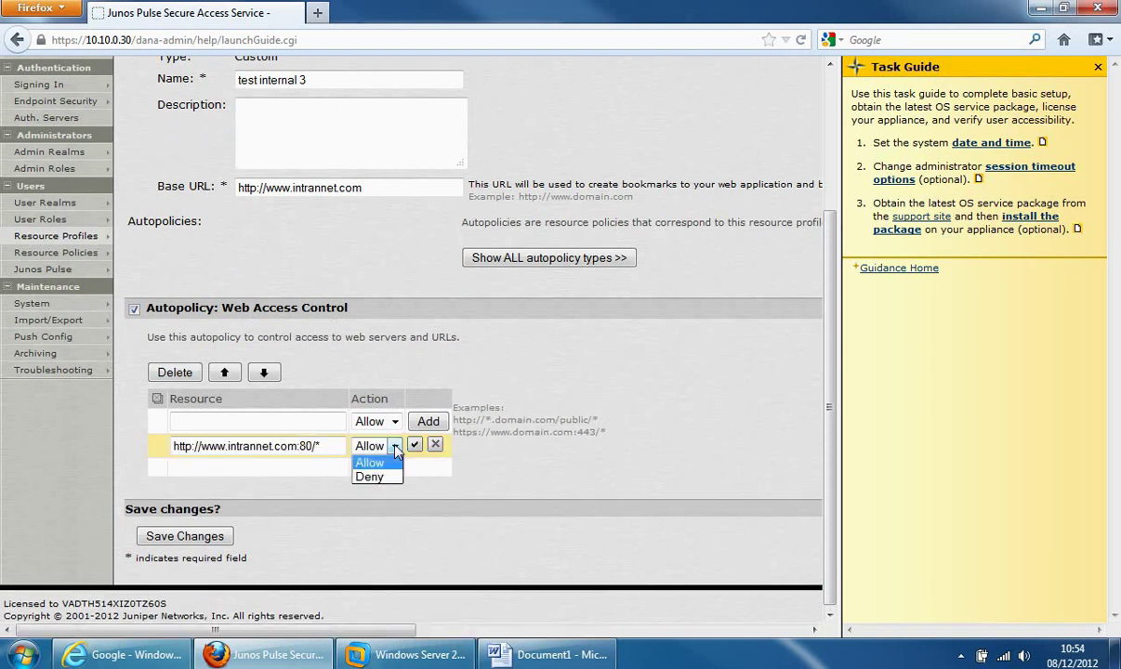
left_click(391, 461)
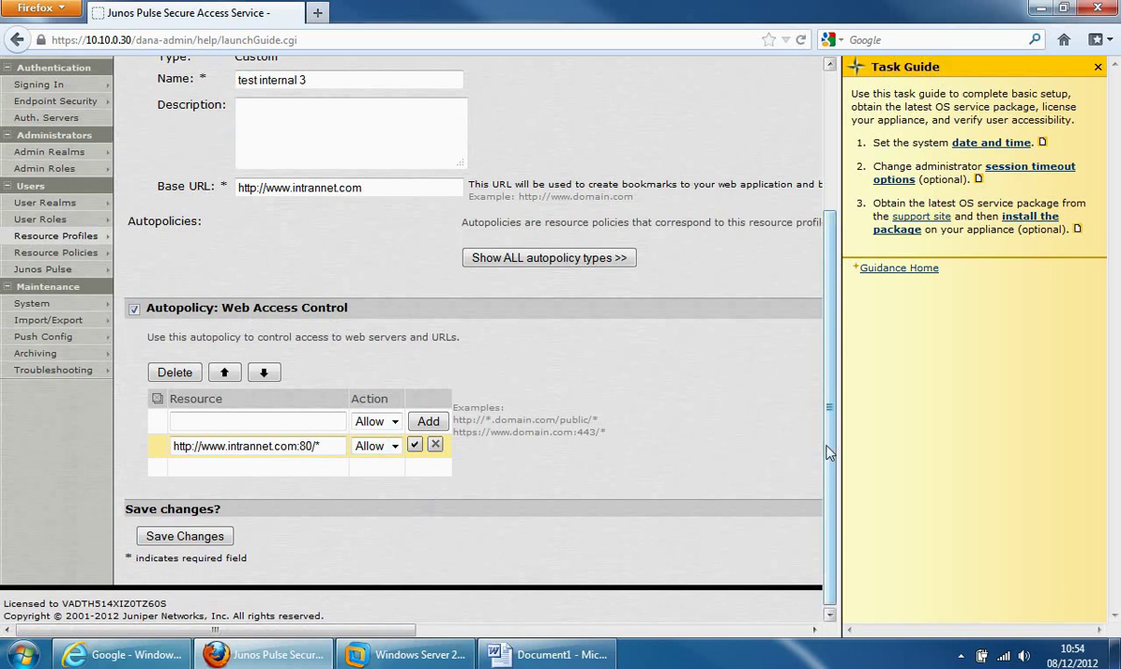
scroll(742, 453, "up", 4)
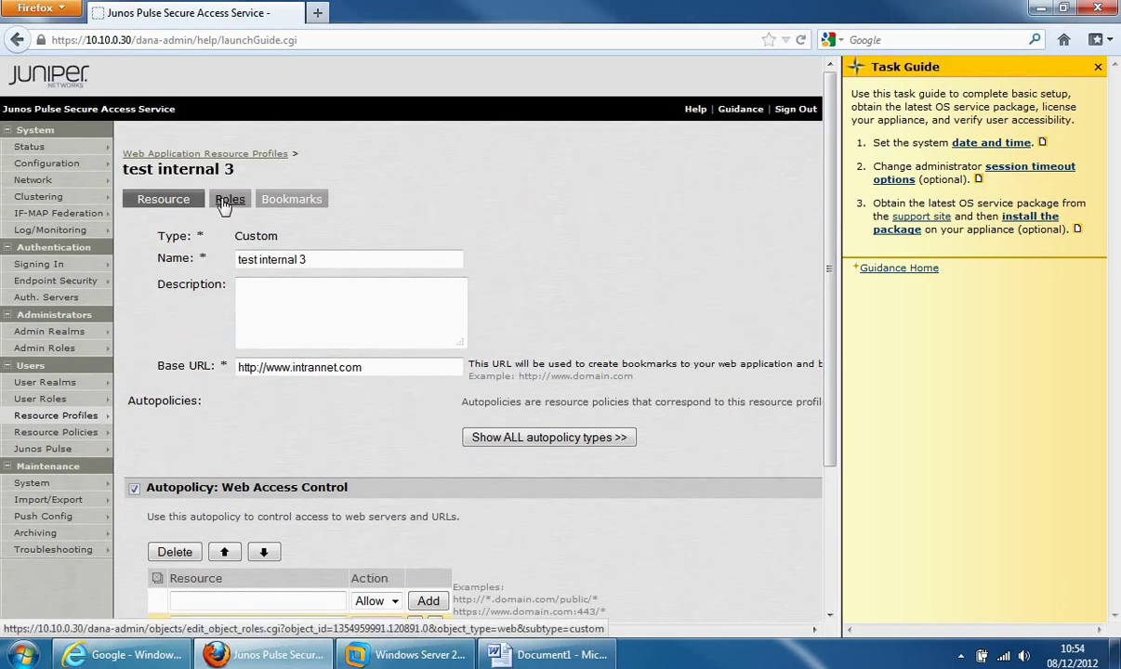
- Check the profile's roles, then open the test internal 3 bookmark settings and scroll through them
left_click(230, 199)
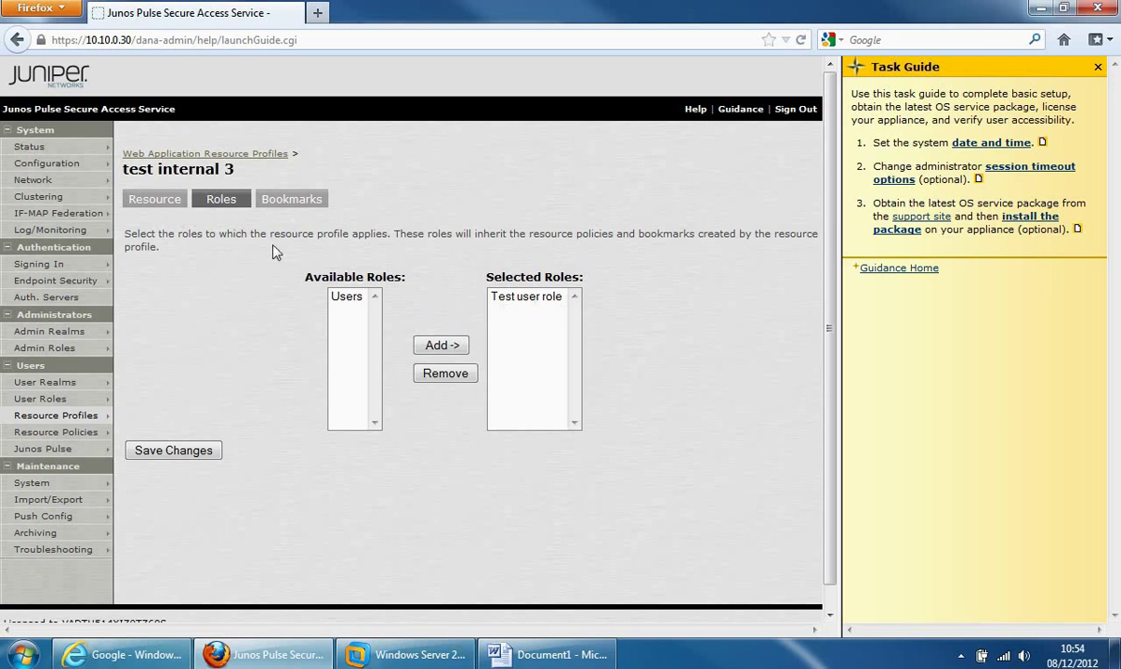
left_click(276, 200)
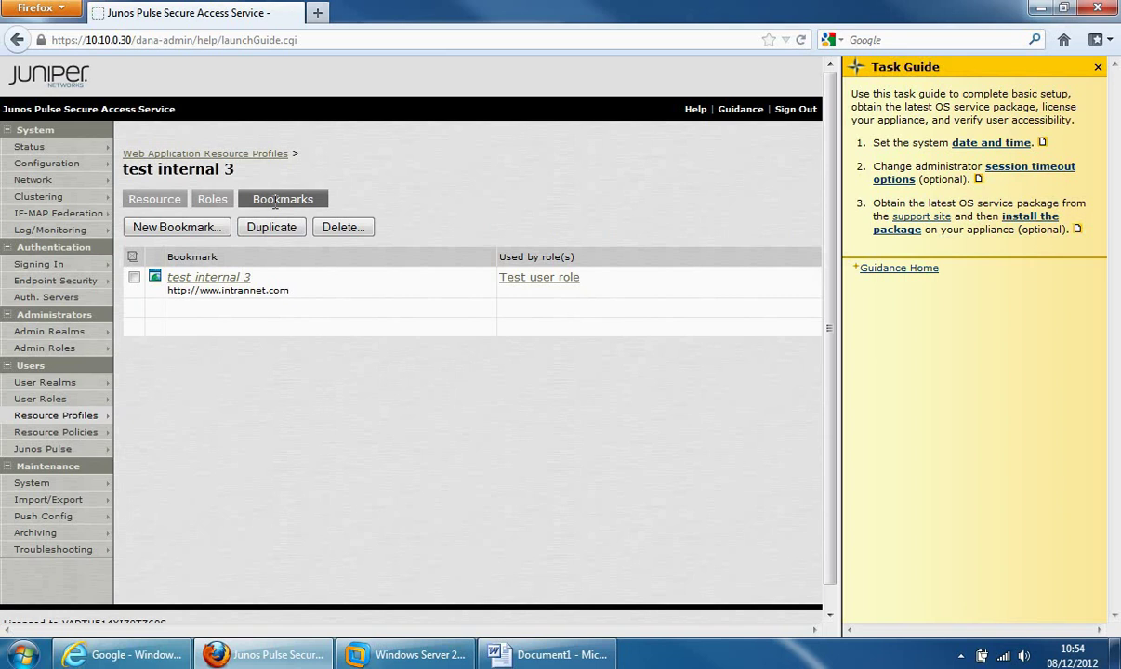
left_click(225, 277)
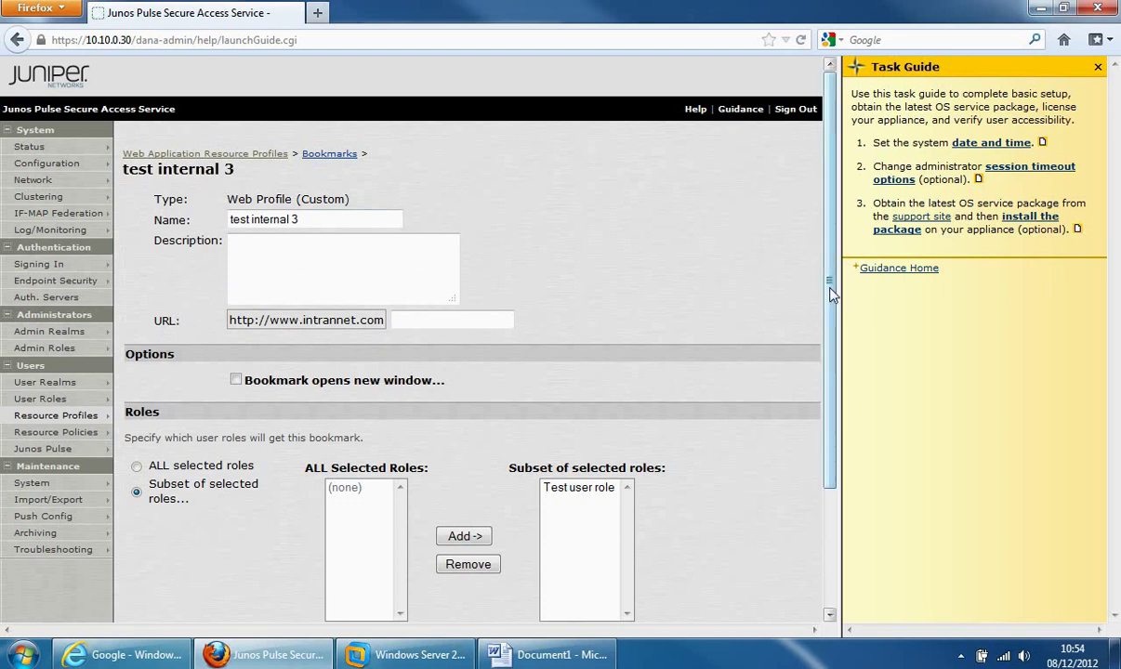
left_click_drag(832, 293, 781, 382)
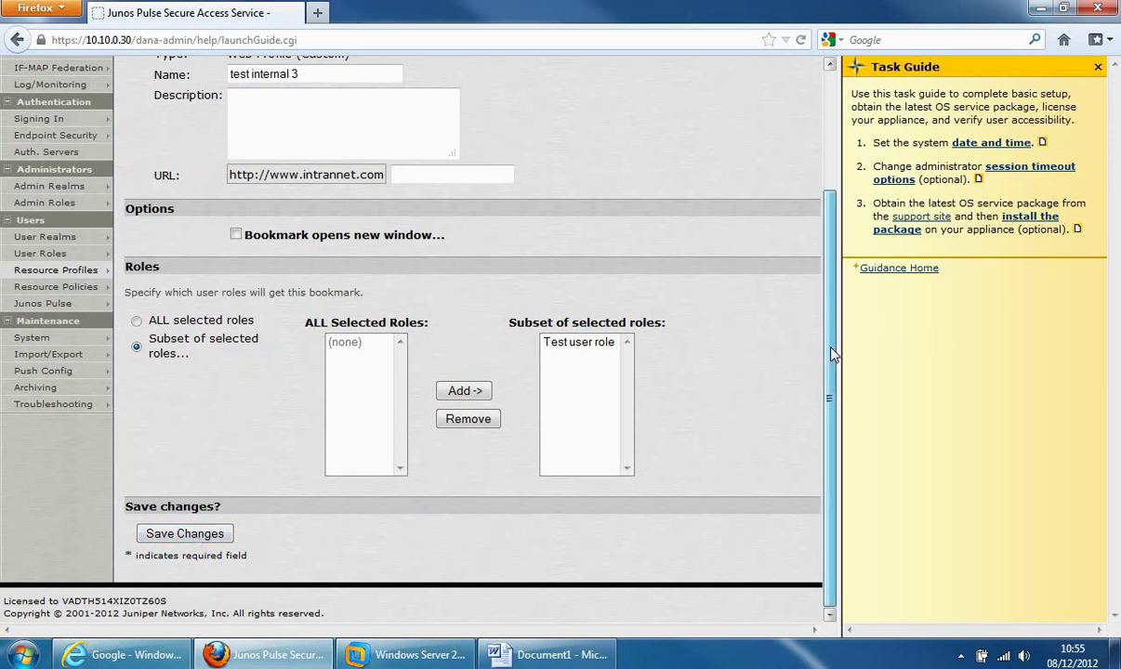
left_click_drag(833, 354, 833, 116)
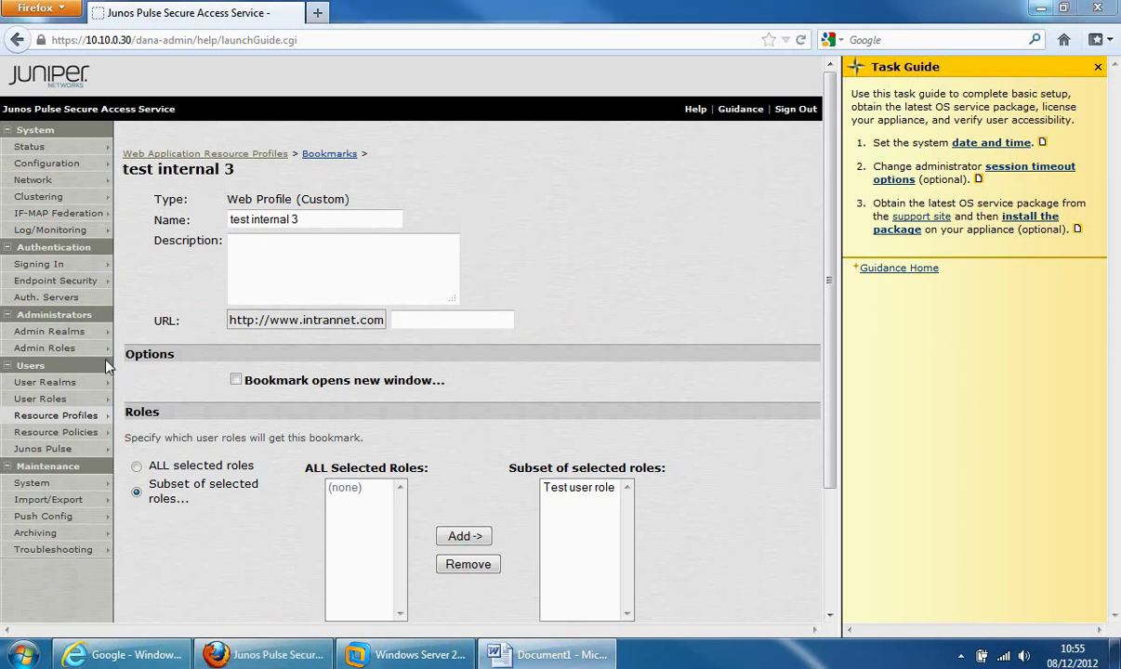
- Go from Resource Profiles to the Auth. Servers list and view the server type options without choosing
left_click(46, 416)
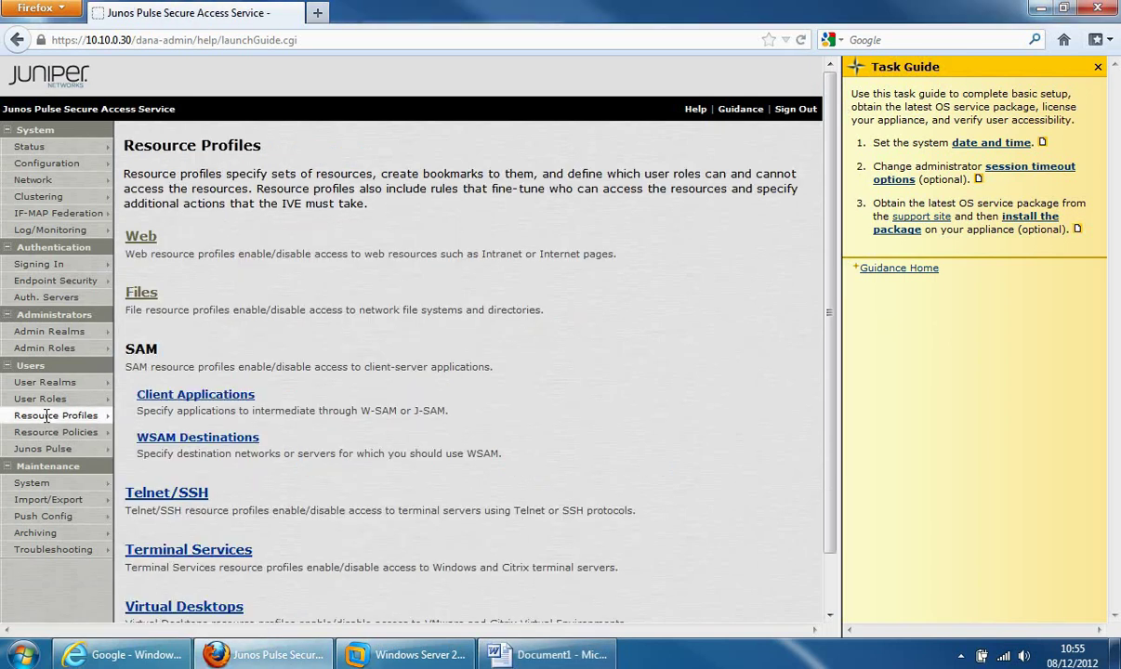
left_click(46, 298)
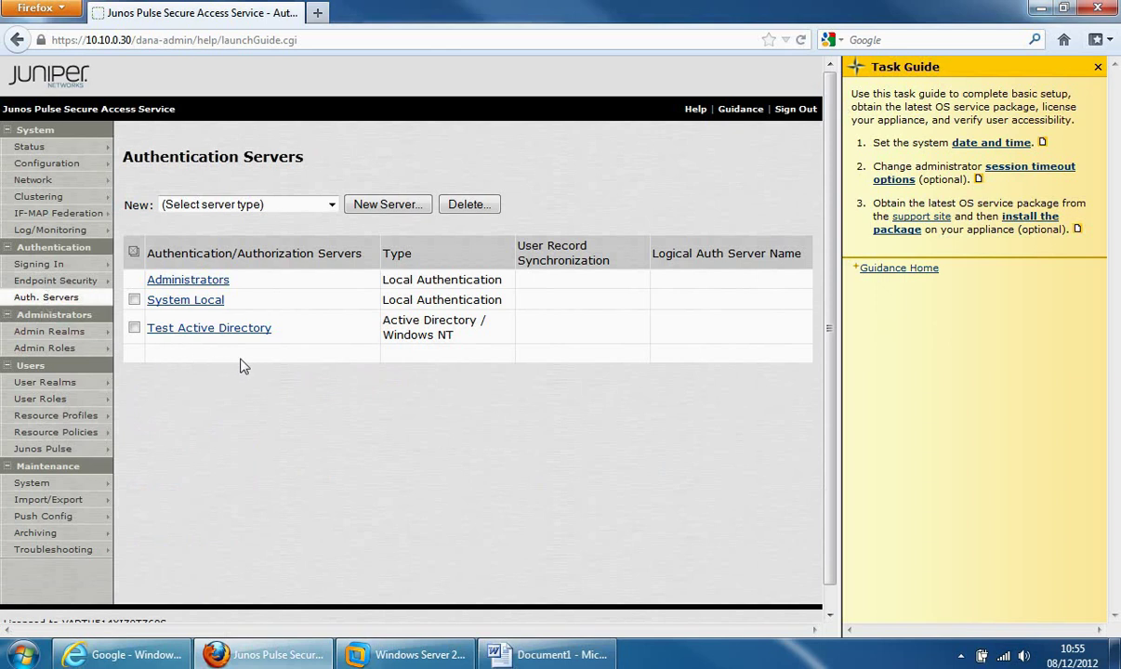
left_click(330, 206)
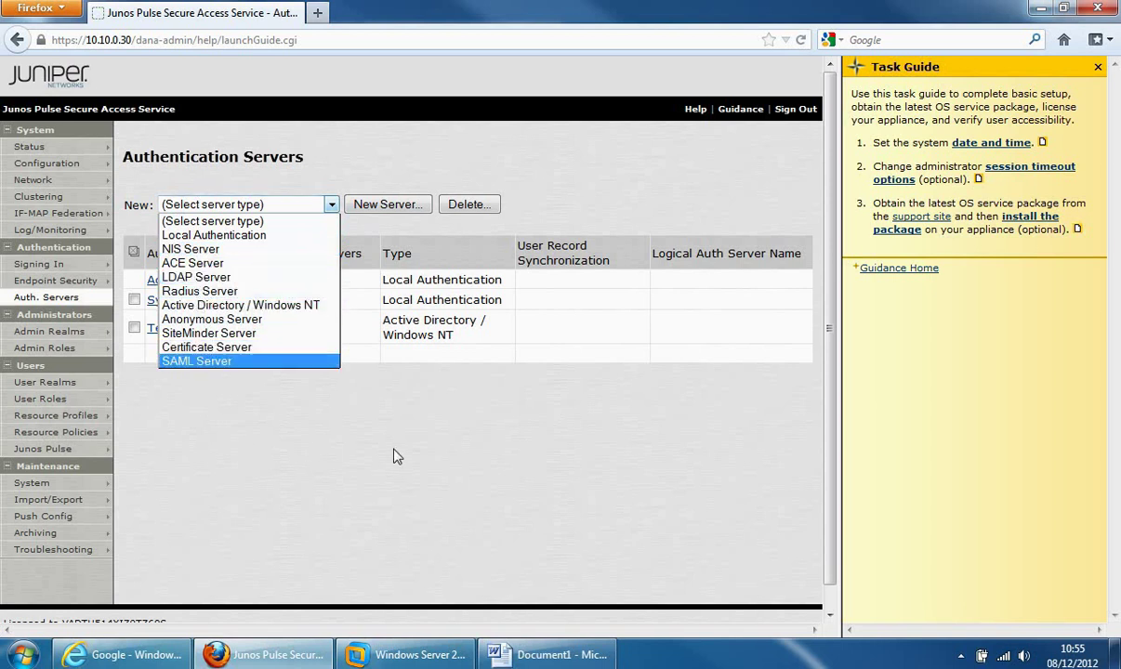
left_click(308, 426)
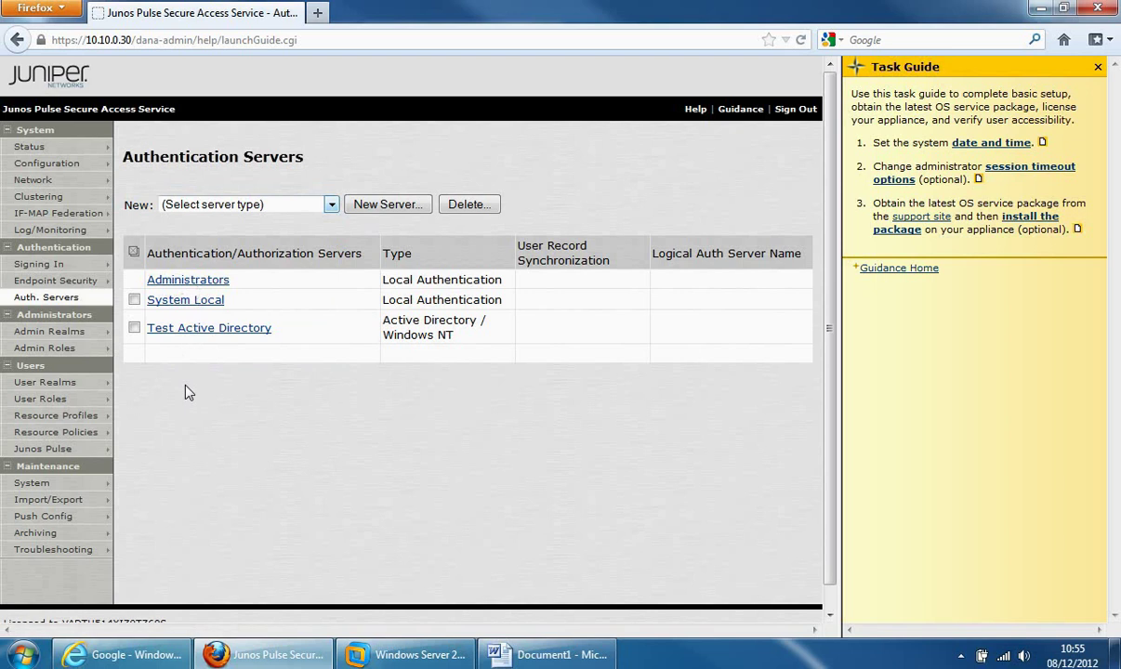
- Look over the Test Active Directory server settings, then go to the User Realms list
left_click(208, 334)
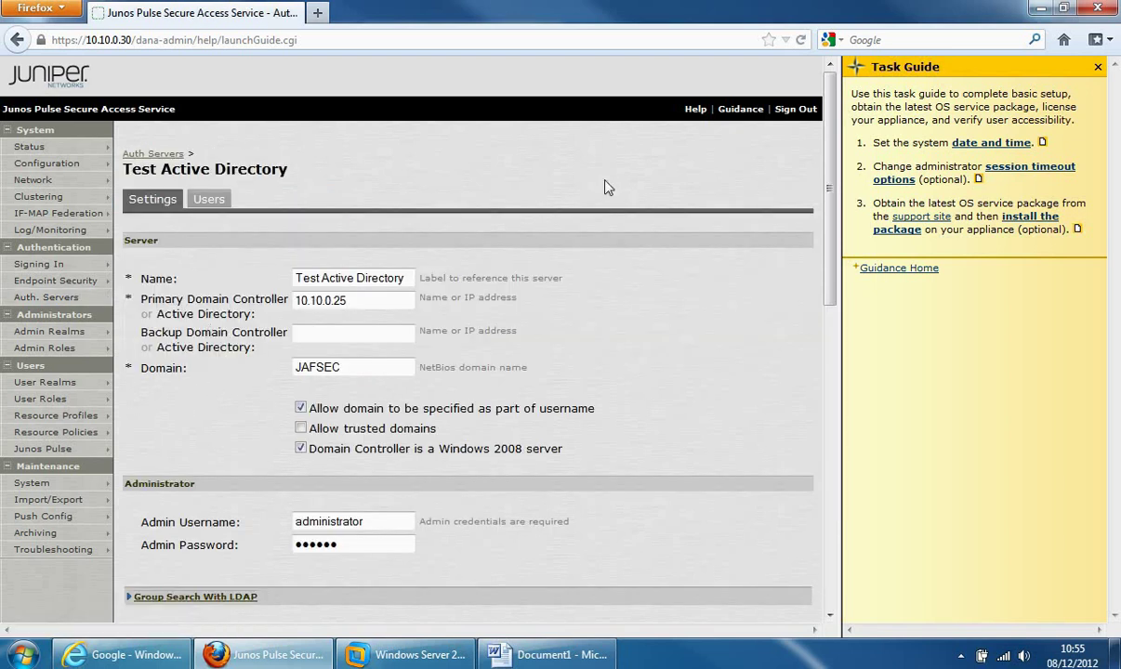
left_click_drag(833, 192, 785, 140)
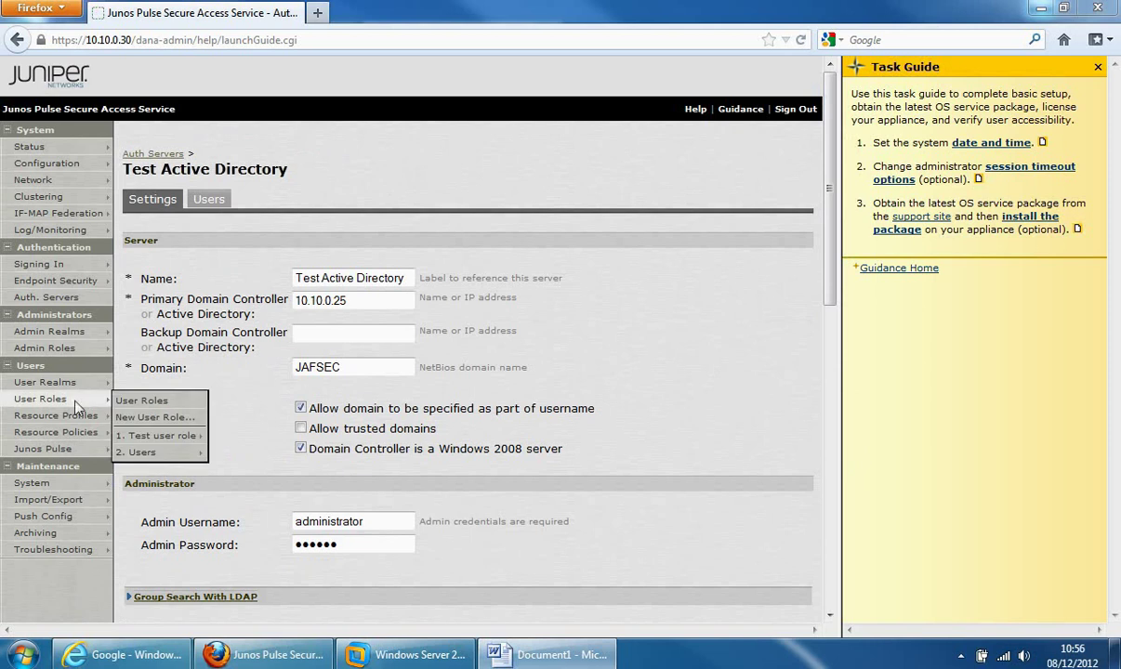
left_click(45, 389)
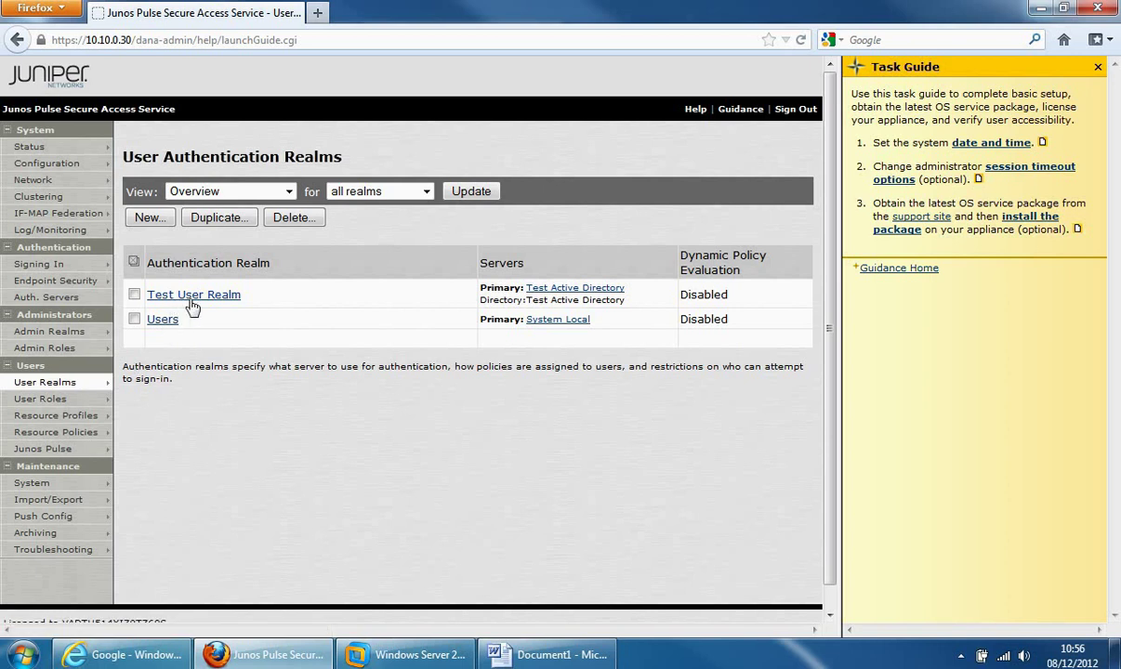
- Review Test User Realm's General and Authentication Policy tabs, then its Role Mapping for JAFSEC/Domain Users
left_click(194, 296)
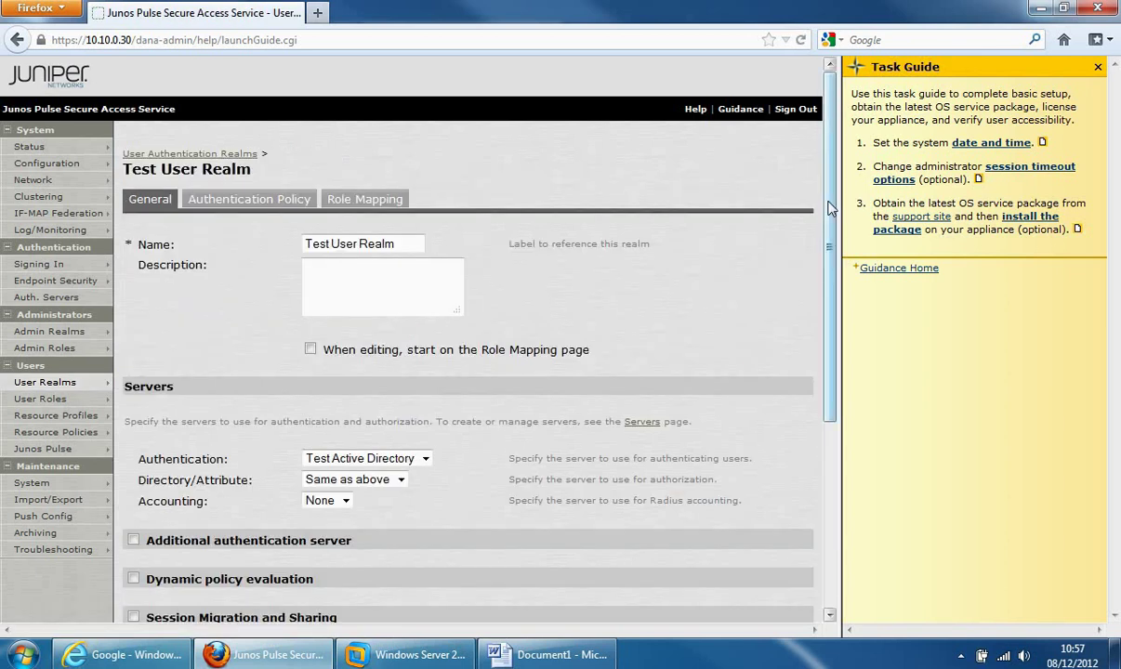
left_click_drag(830, 205, 830, 353)
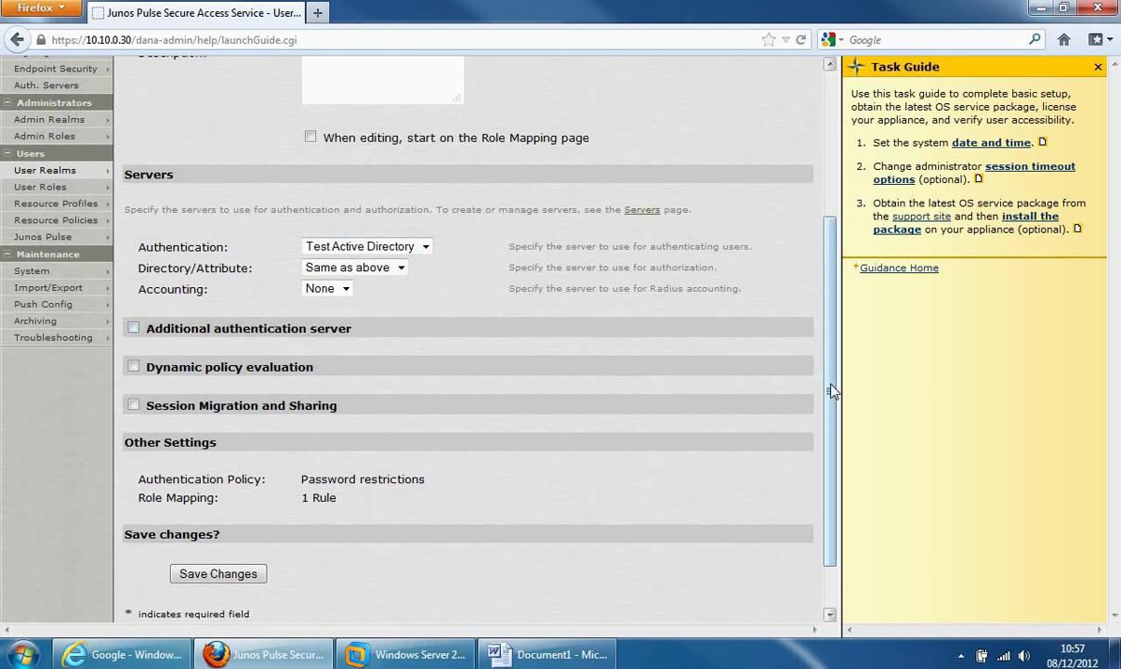
left_click_drag(834, 398, 835, 237)
left_click(277, 213)
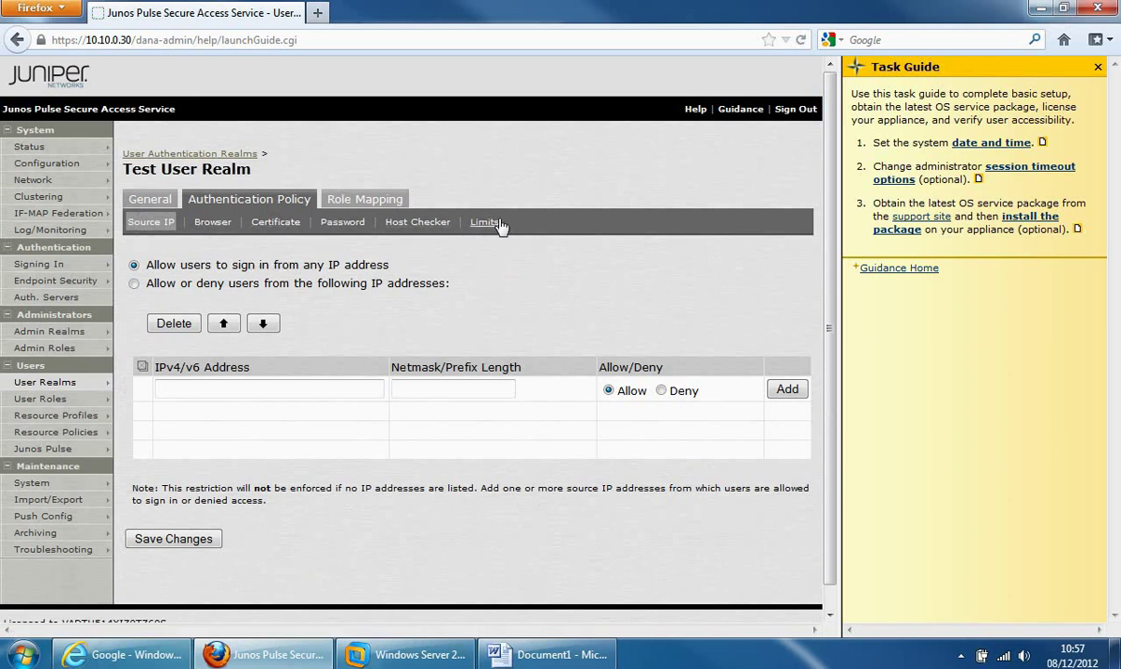
left_click(366, 201)
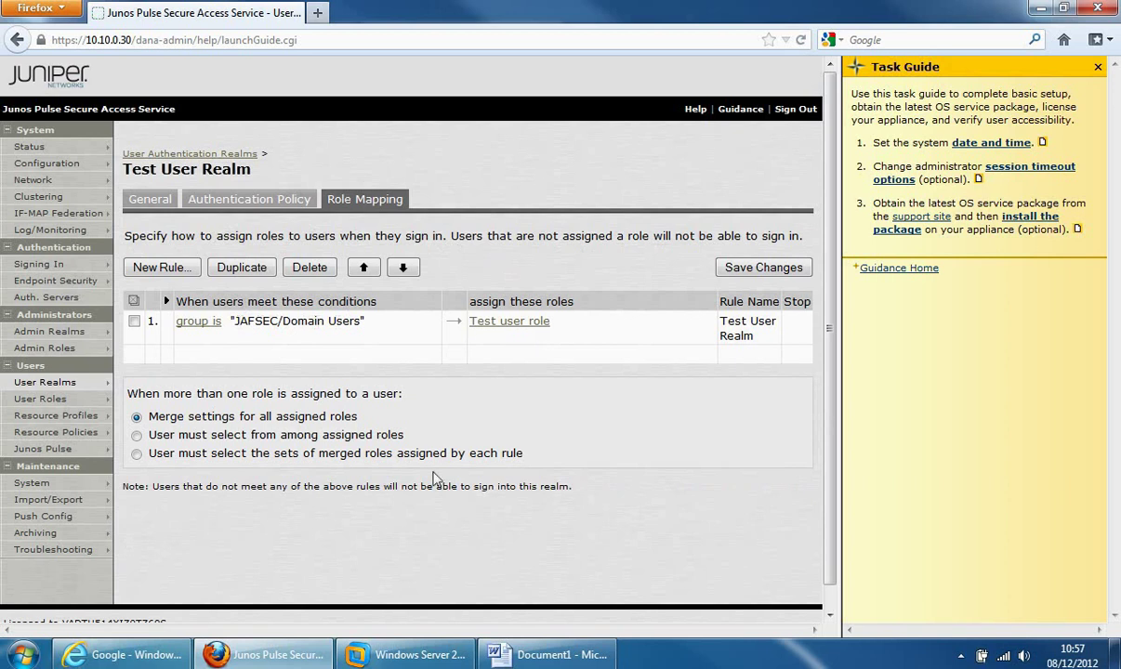
- Switch to the Windows Server 2008 virtual machine and unlock it with the account password
left_click(433, 655)
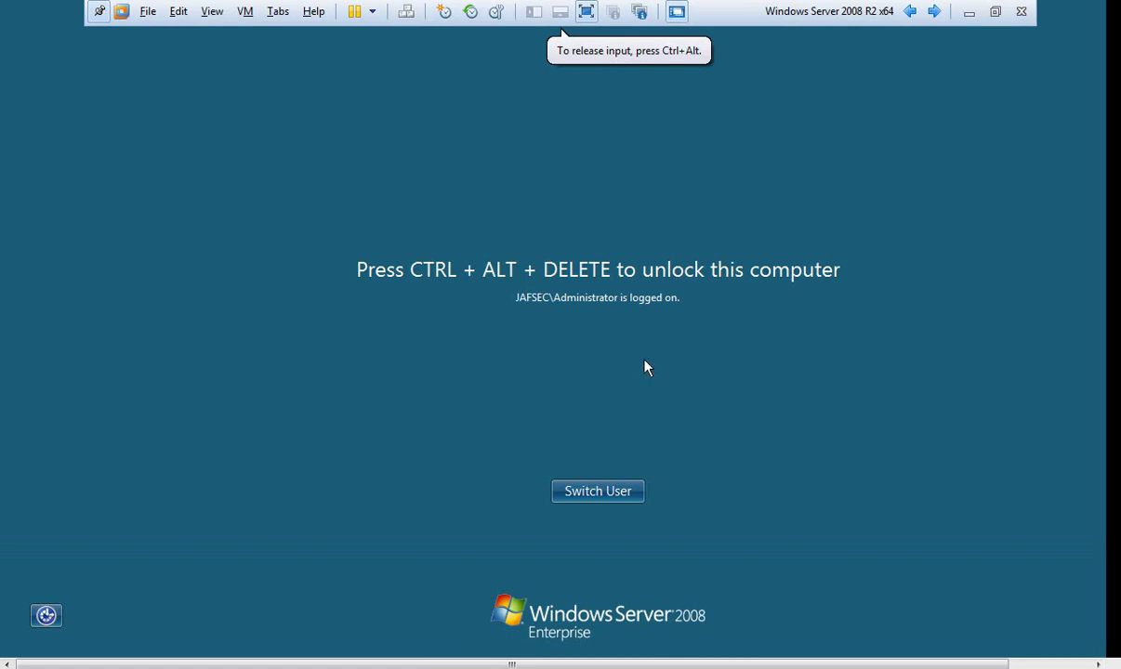
key("ctrl+alt+Insert")
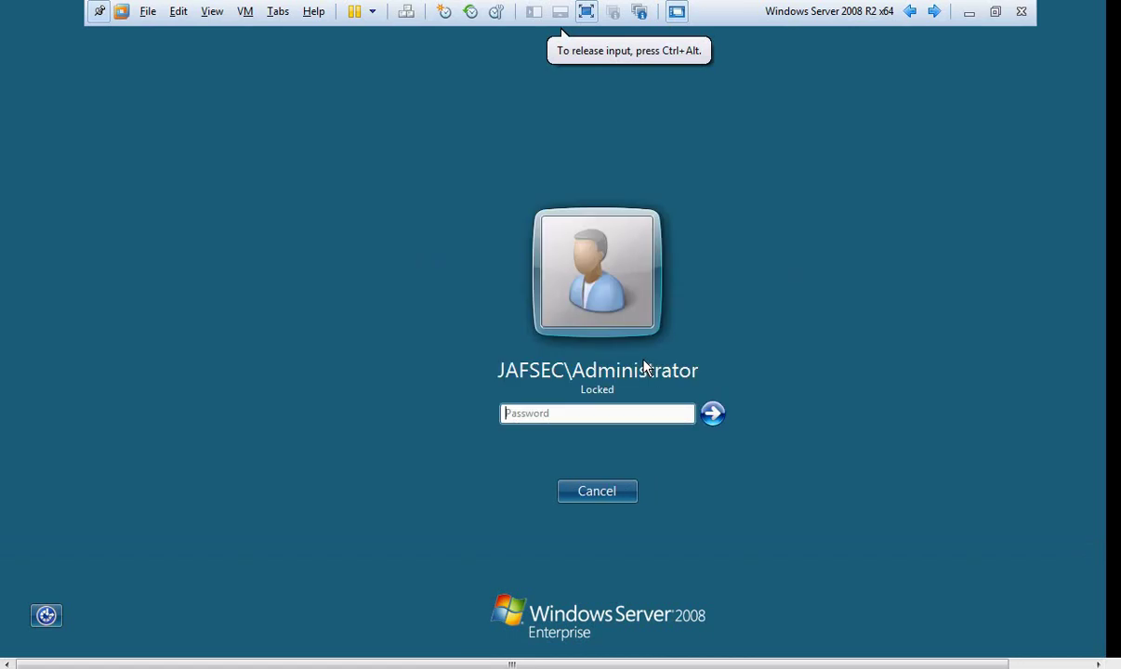
type("•••")
key("Return")
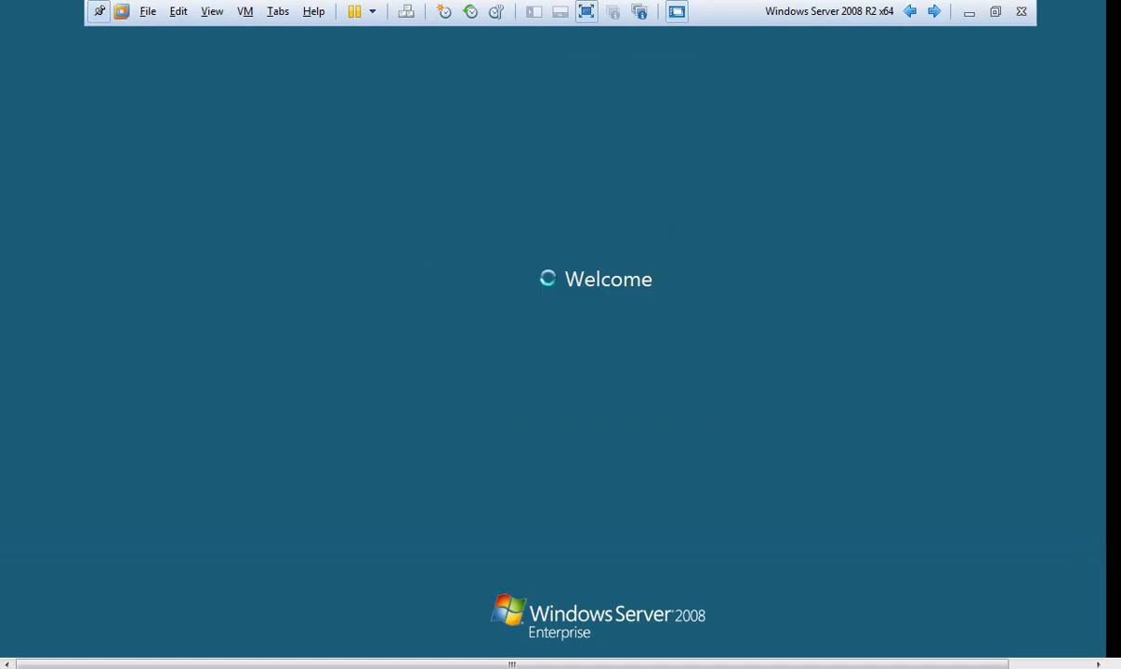
- Check test1's Member Of groups in the staff folder, then return to the Junos Pulse admin page
left_click(446, 319)
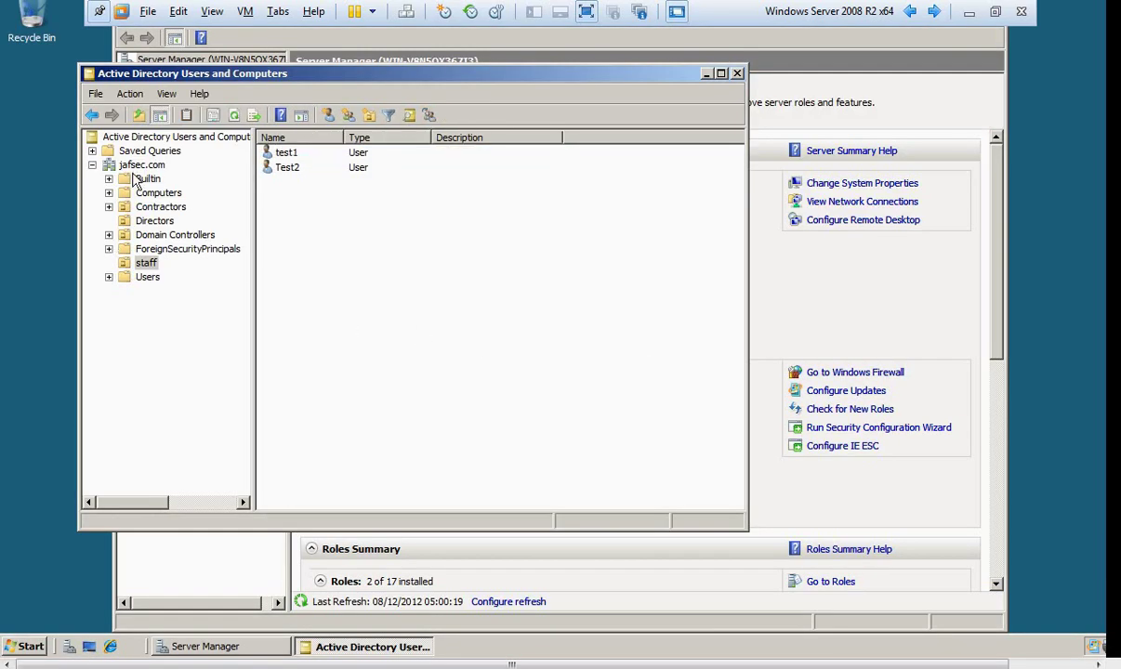
left_click(131, 264)
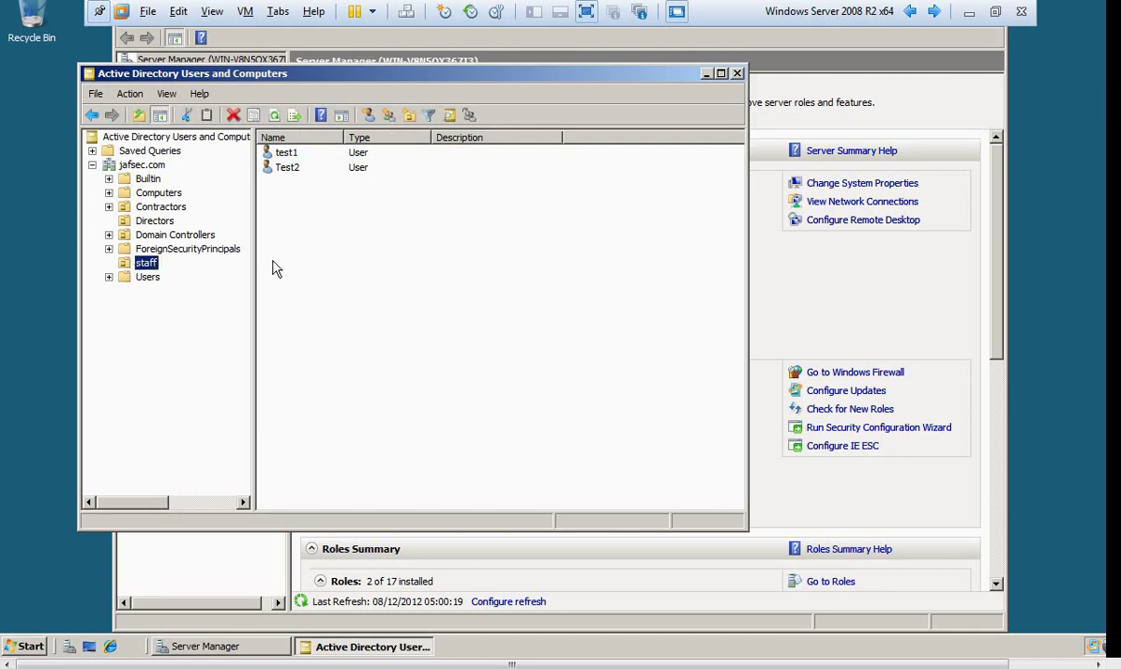
right_click(279, 154)
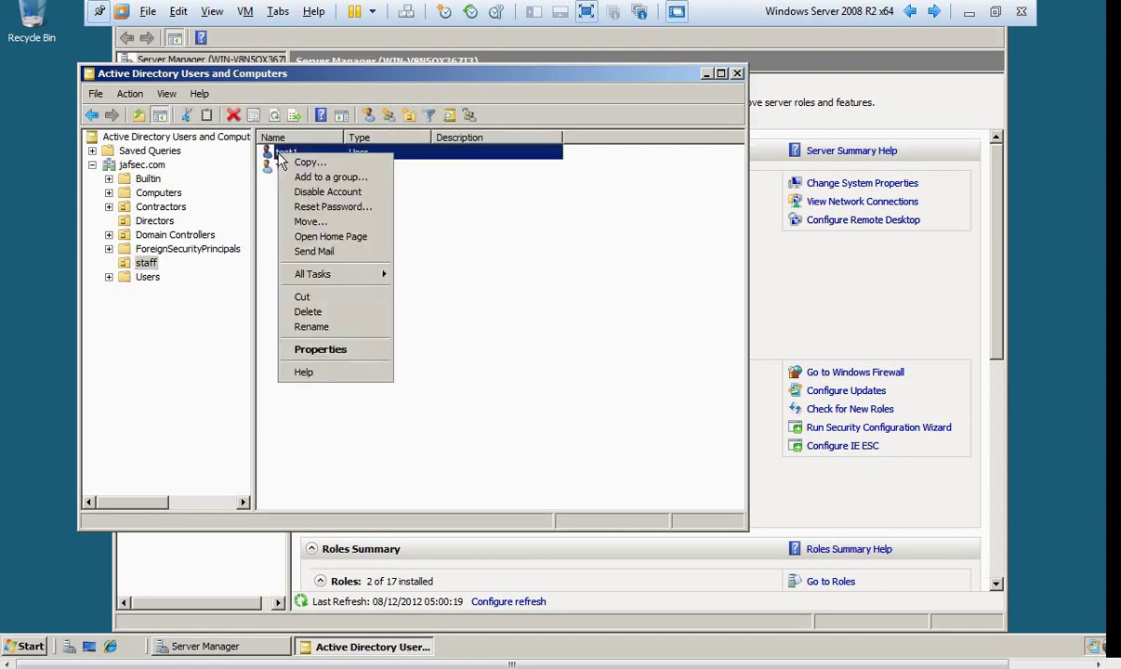
left_click(325, 352)
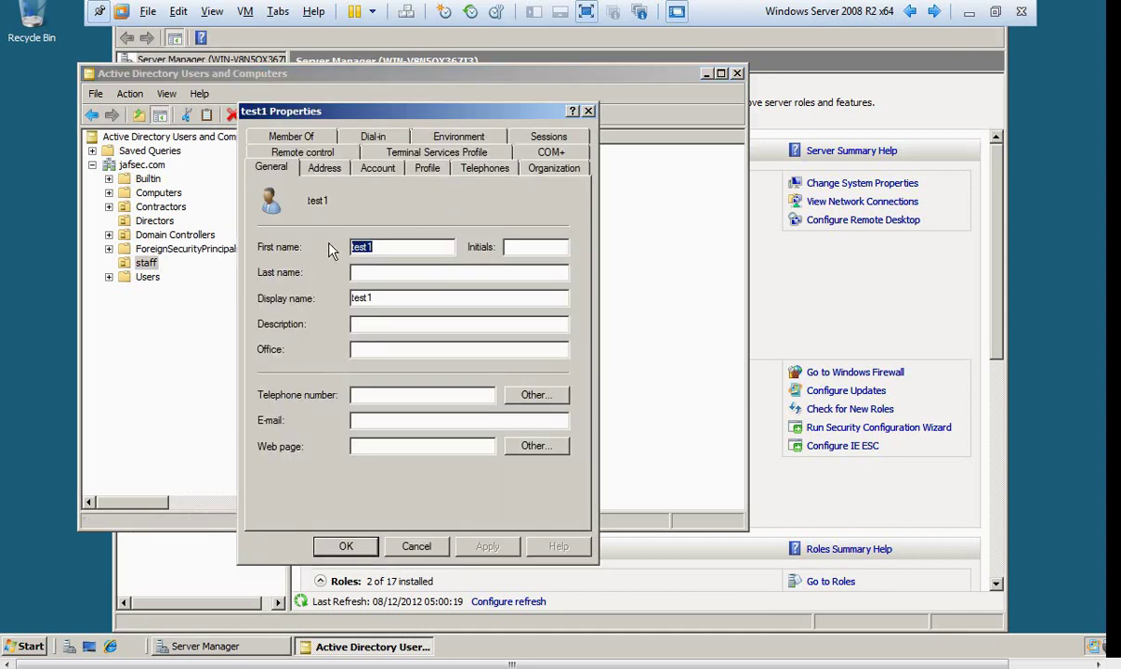
left_click(294, 135)
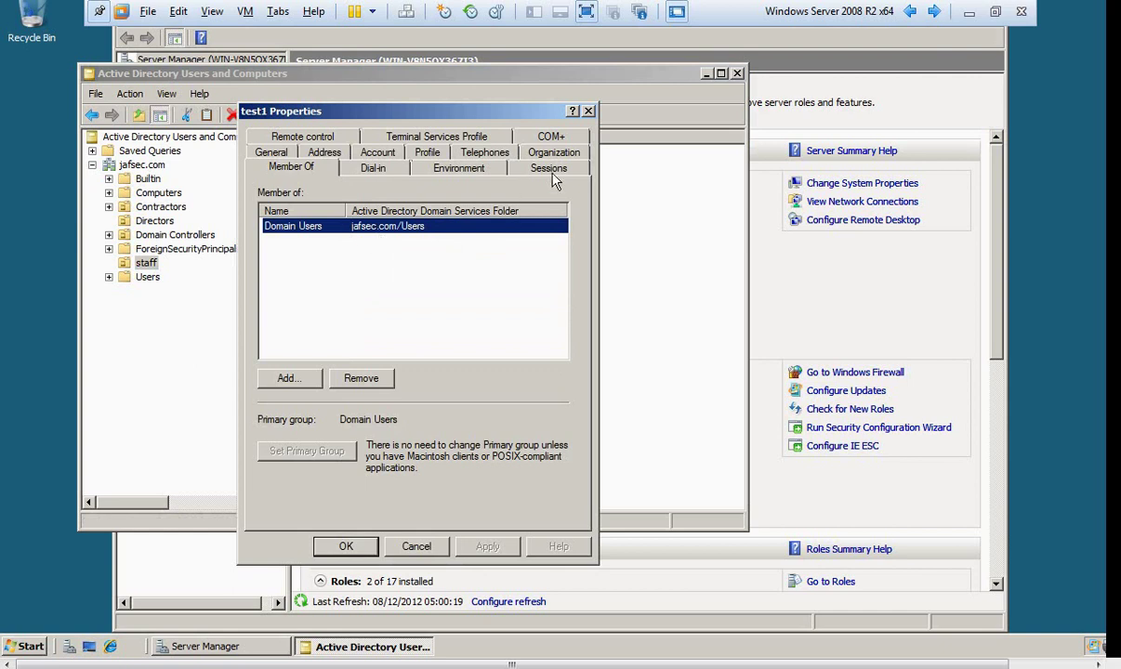
left_click(589, 111)
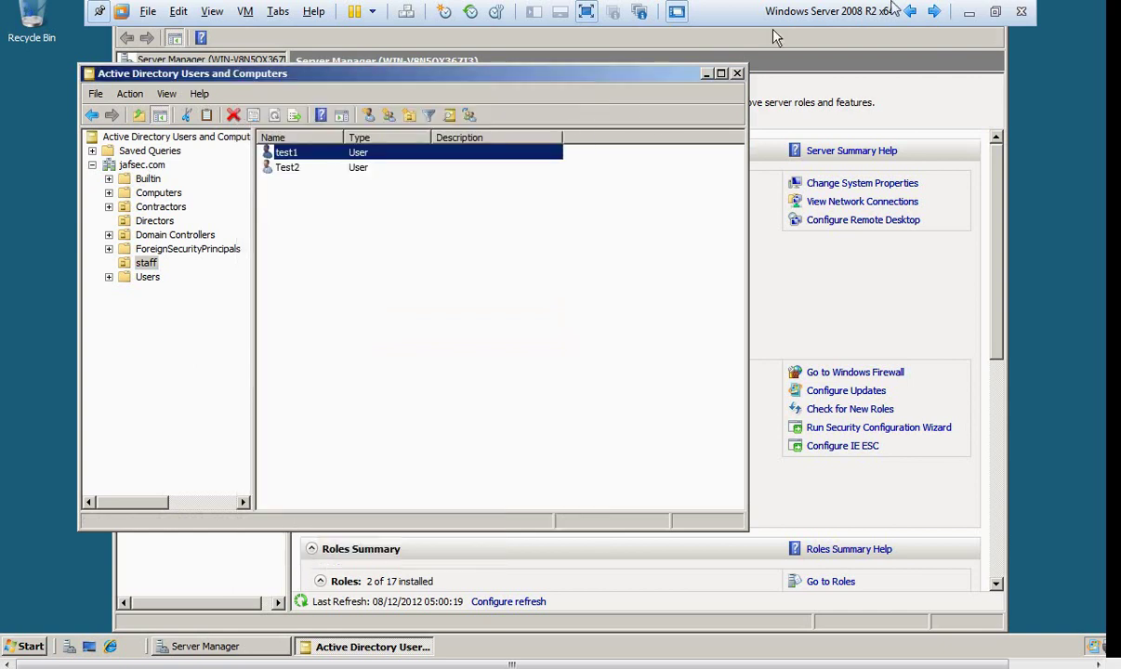
left_click(967, 12)
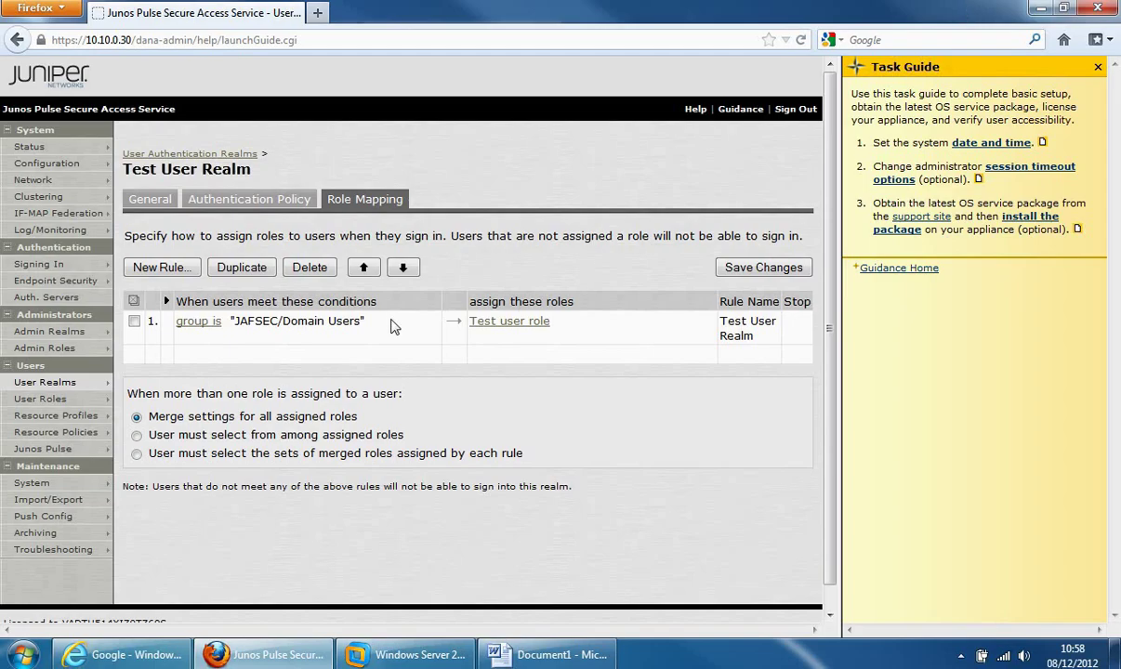
- Open the 'group is' Domain Users rule and search the directory's groups, then close the group search window
left_click(199, 321)
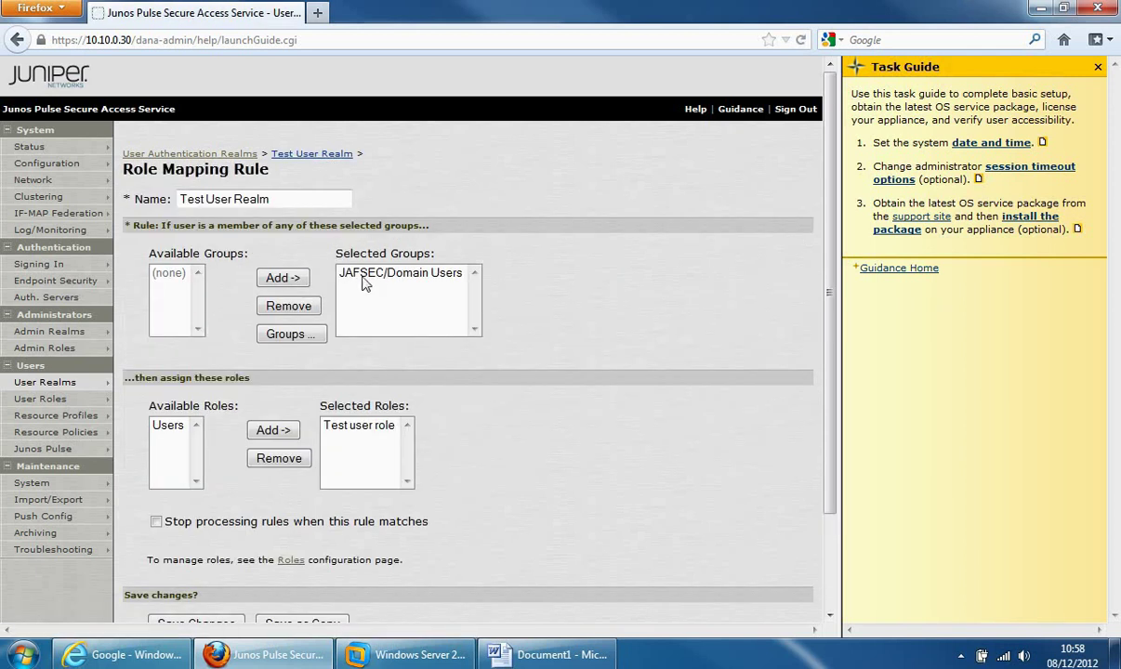
left_click(284, 334)
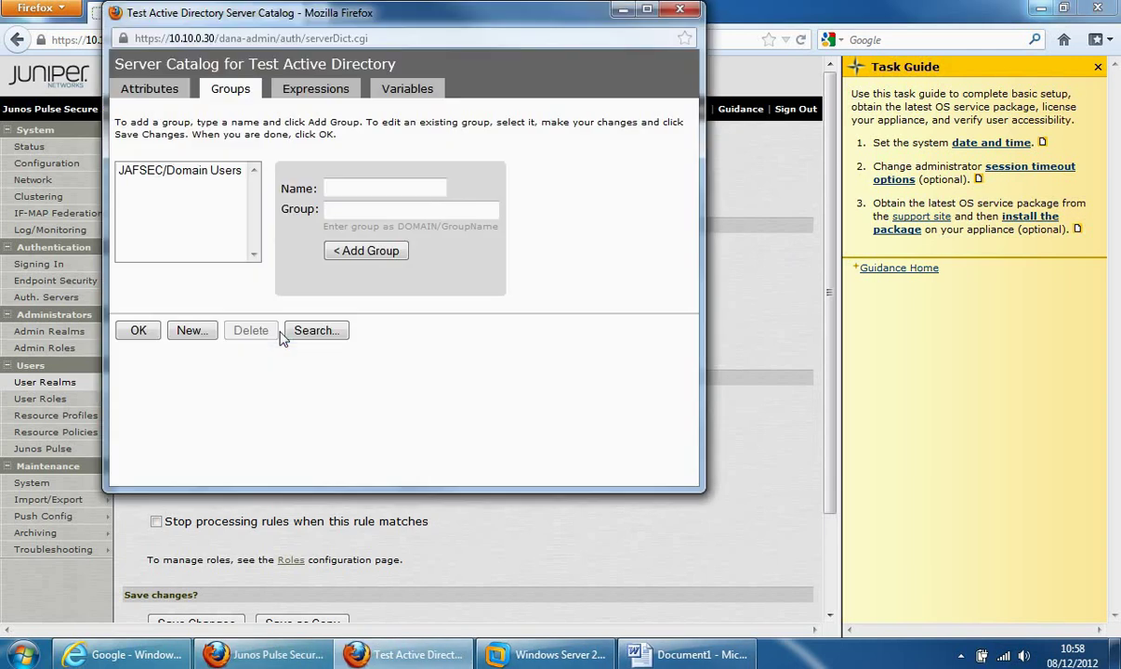
left_click(310, 335)
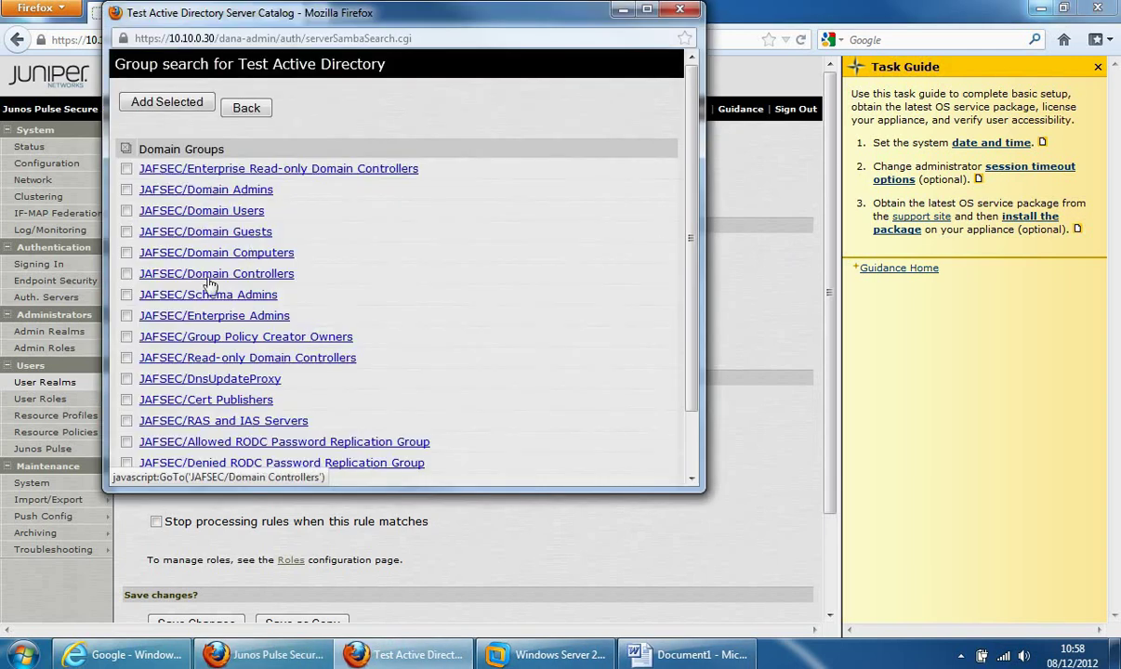
left_click_drag(691, 254, 691, 314)
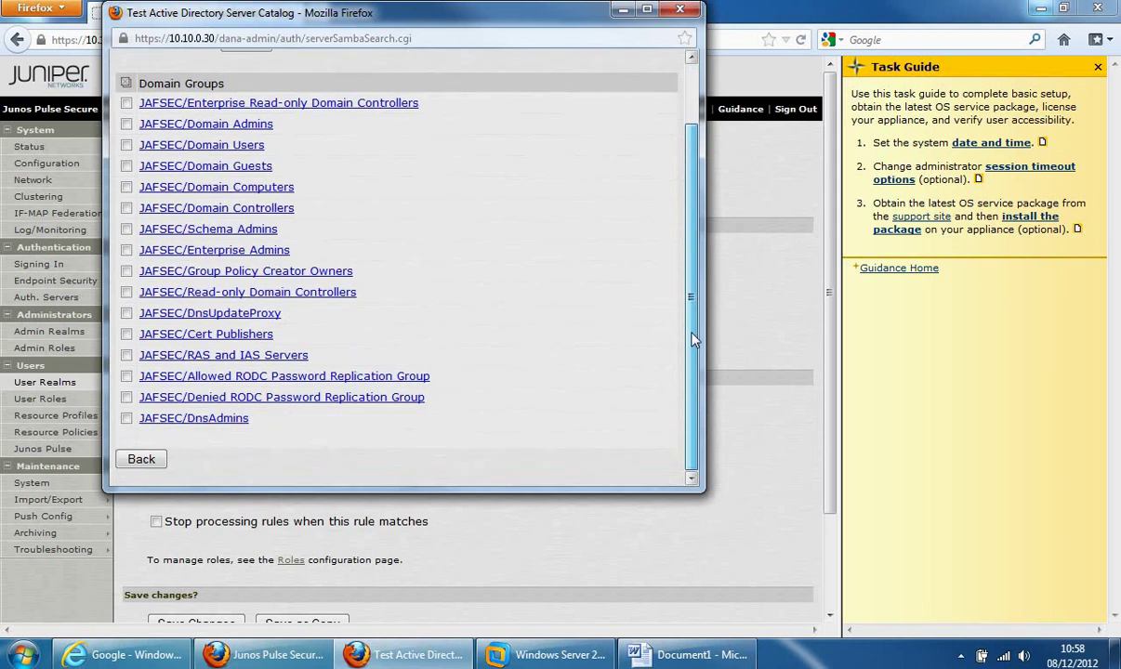
scroll(692, 339, "up", 2)
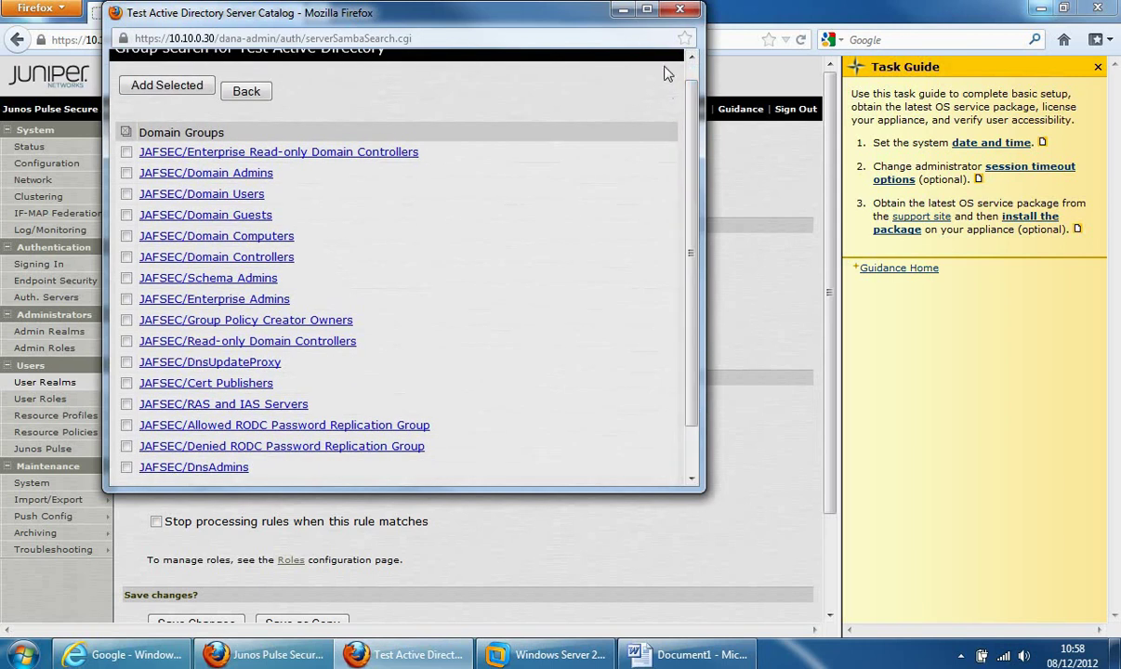
left_click(679, 10)
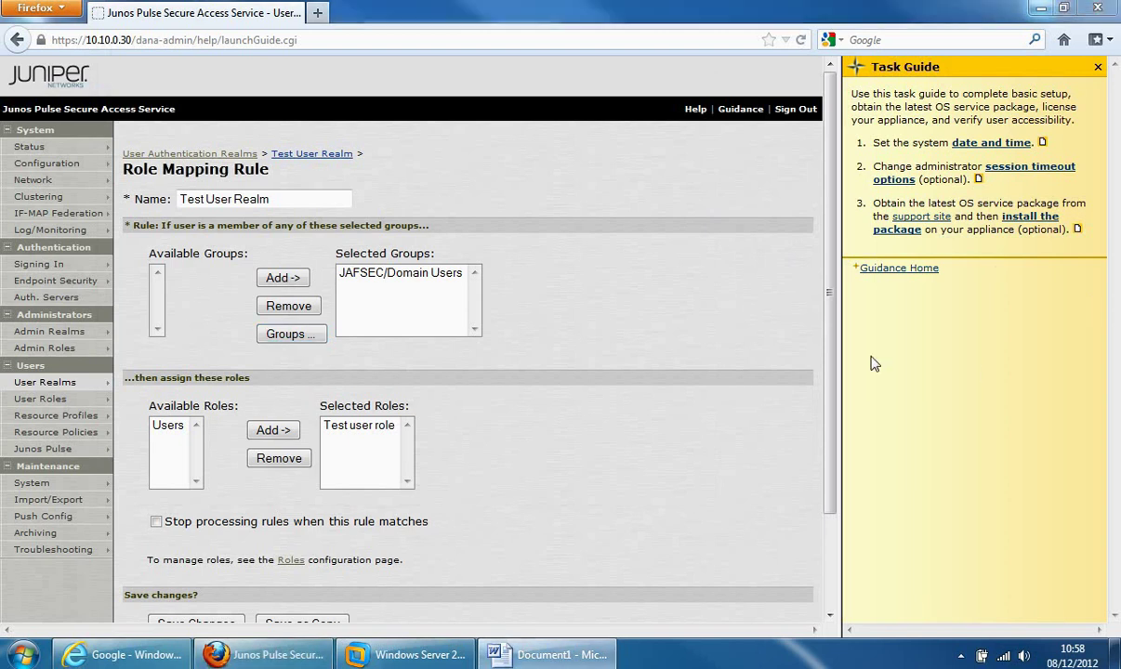
- Go to Authentication > Signing In and show the Sign-in Pages tab
left_click(54, 268)
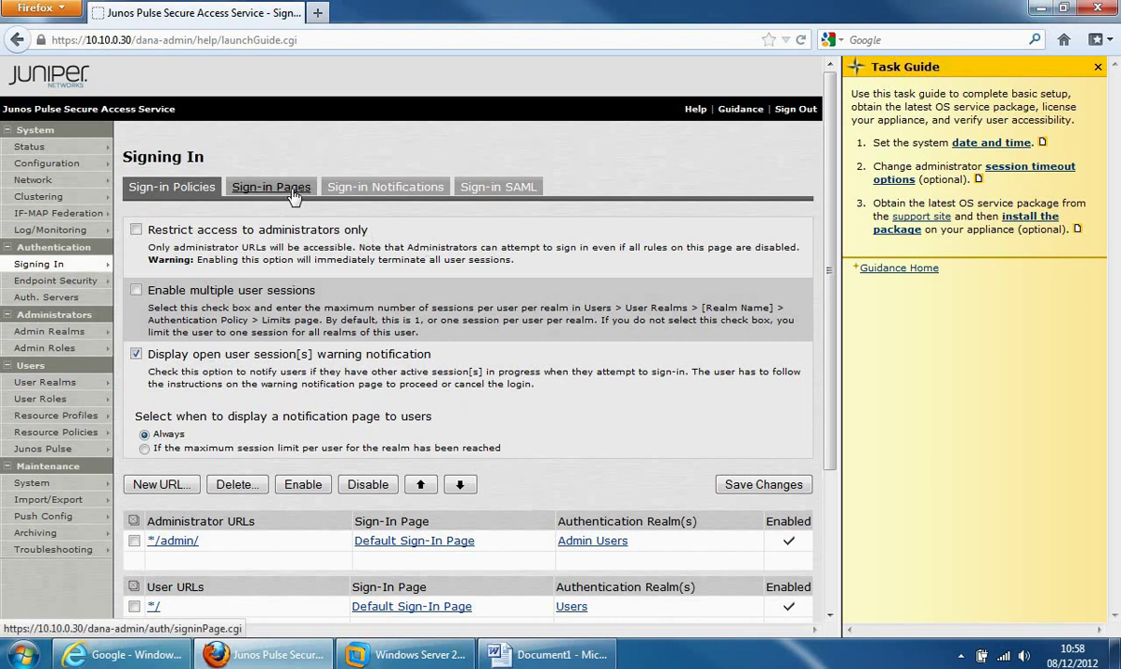
left_click(292, 189)
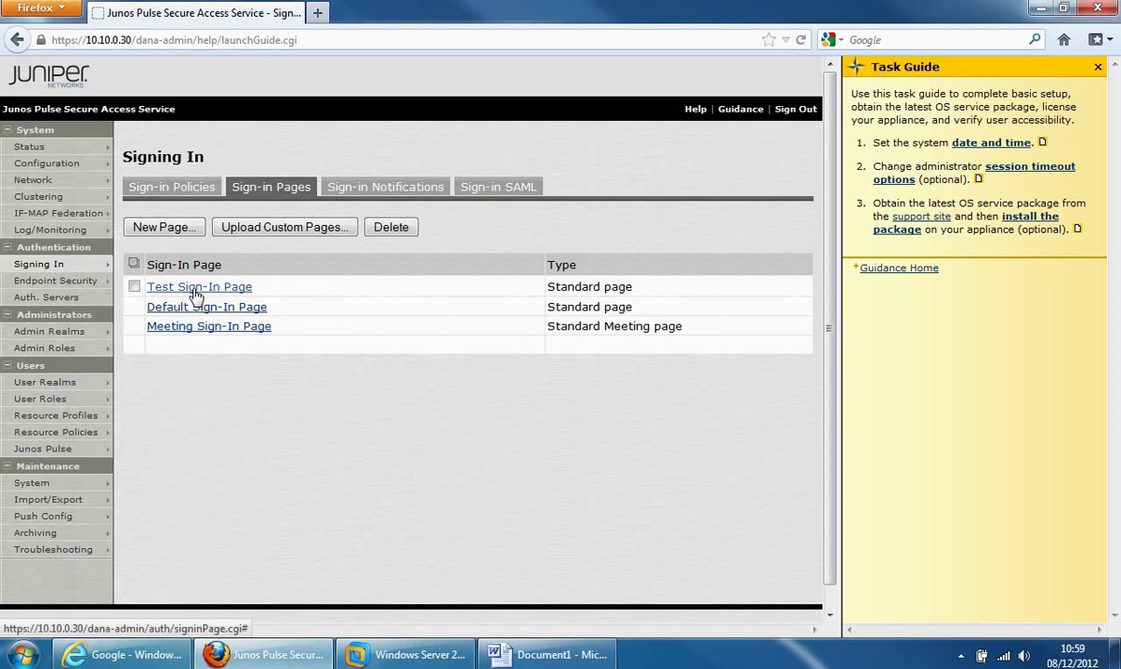
- Scroll through Test Sign-In Page's custom text, JafSec header logo, error messages and sign-in notifications
left_click(196, 289)
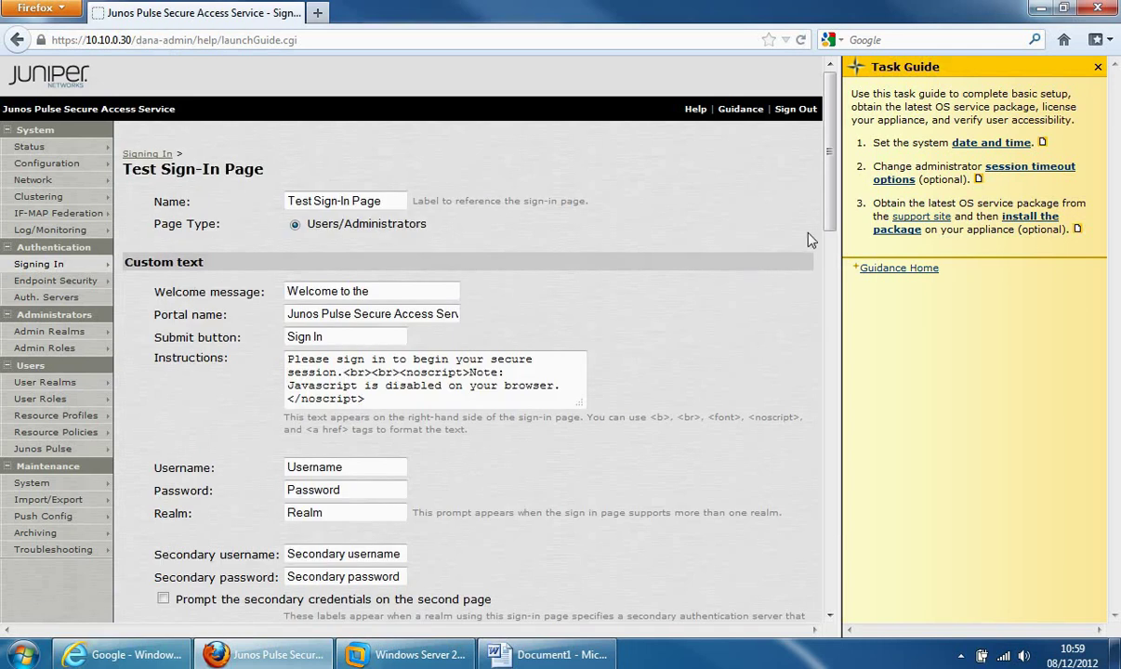
left_click_drag(829, 198, 830, 269)
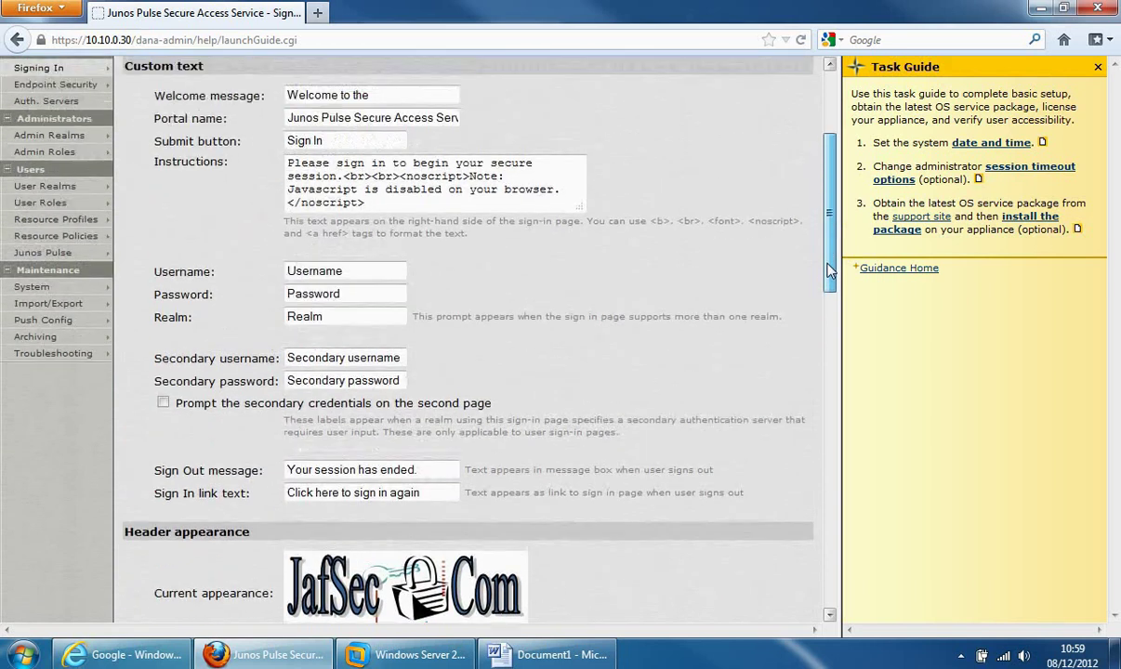
scroll(391, 414, "down", 5)
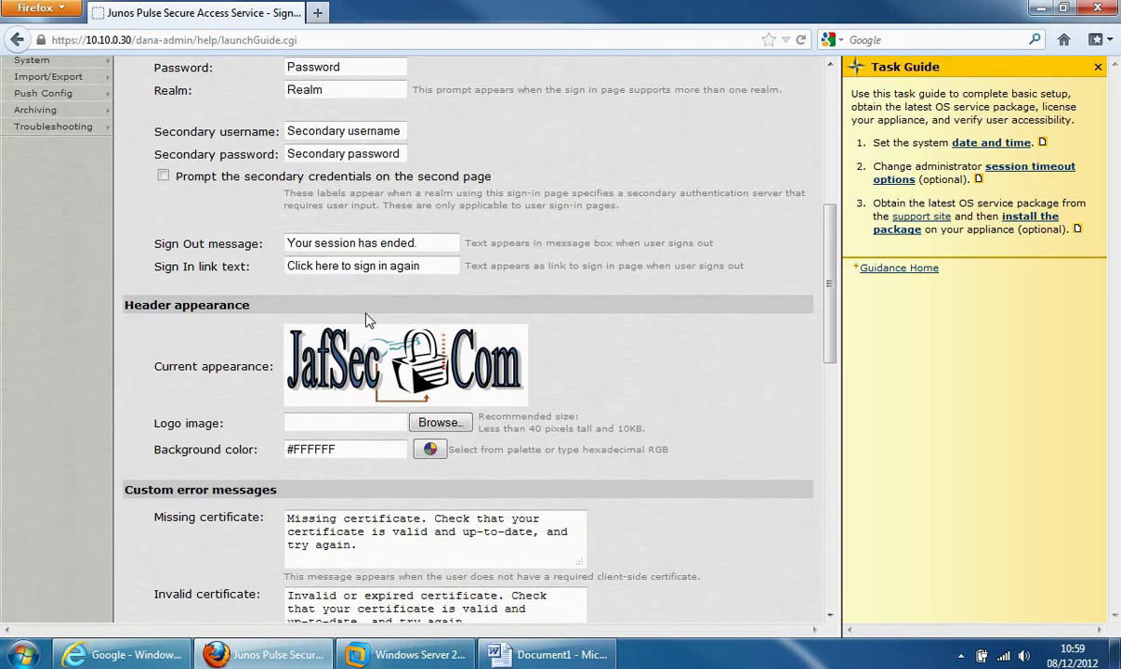
left_click_drag(830, 302, 832, 168)
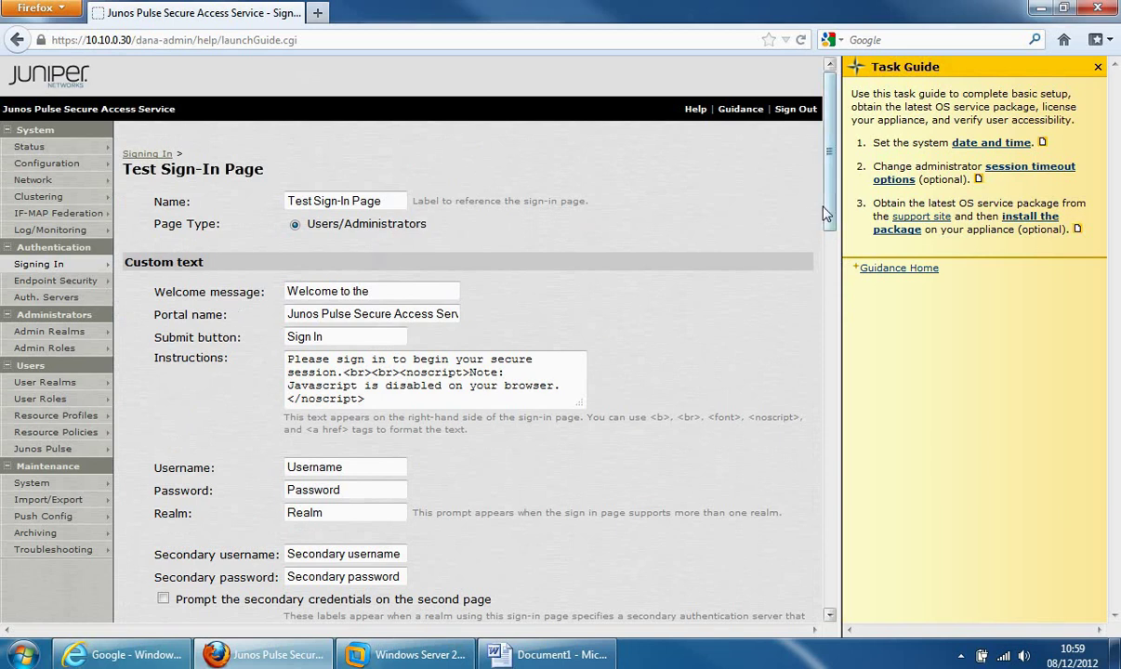
scroll(776, 200, "down", 4)
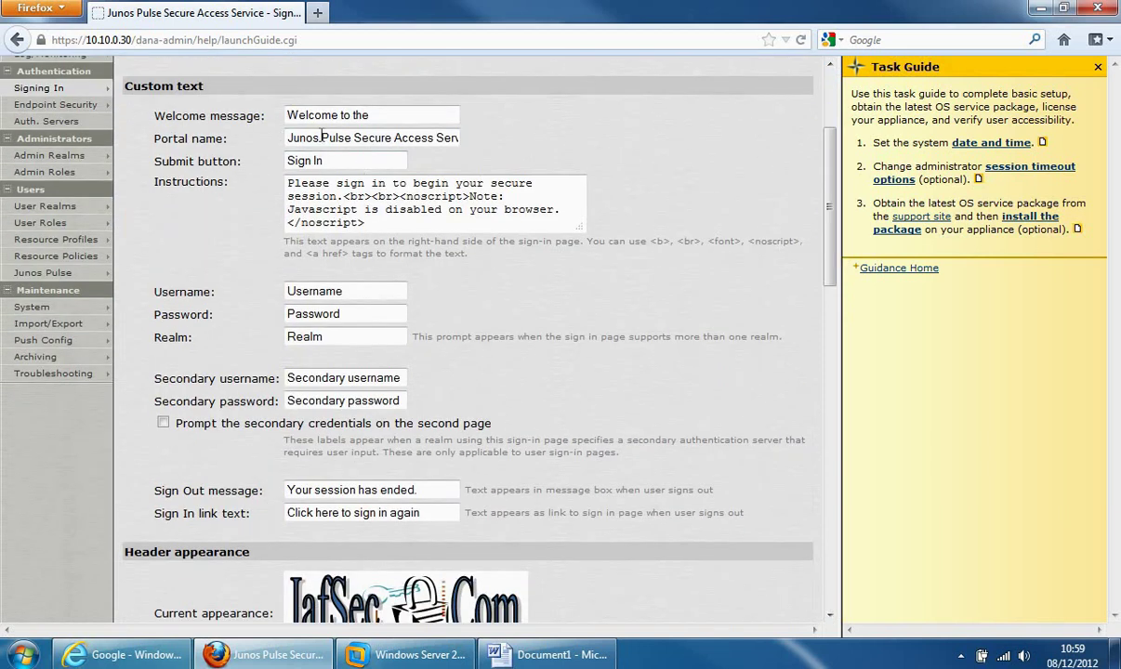
left_click_drag(833, 199, 830, 269)
scroll(774, 312, "down", 10)
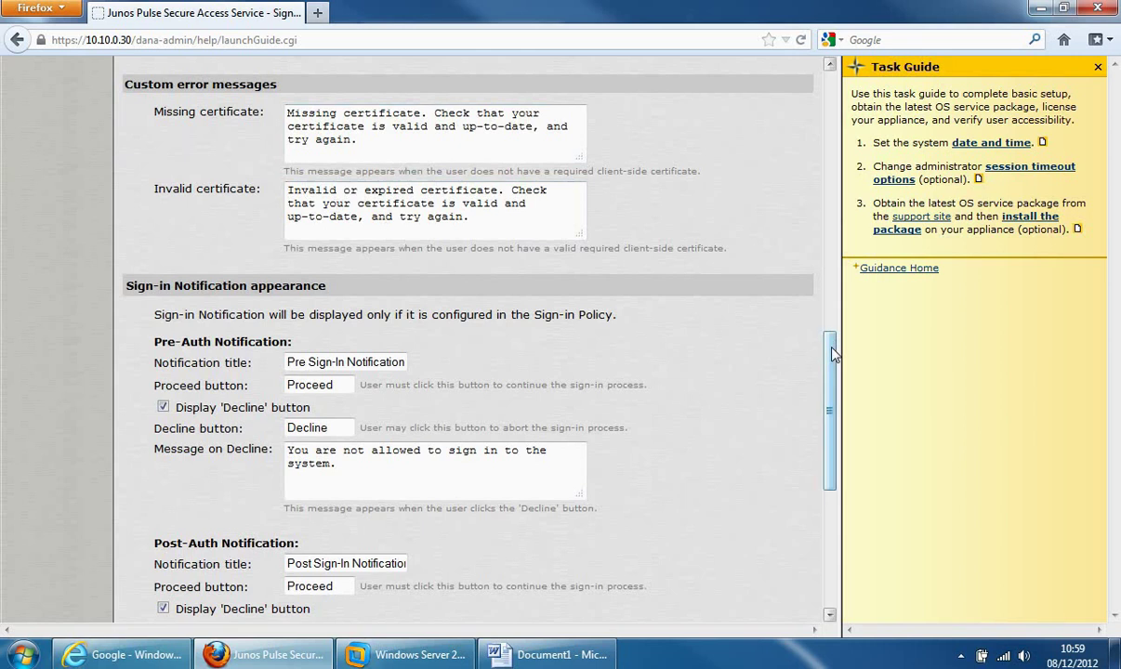
scroll(834, 372, "down", 1)
scroll(833, 372, "down", 3)
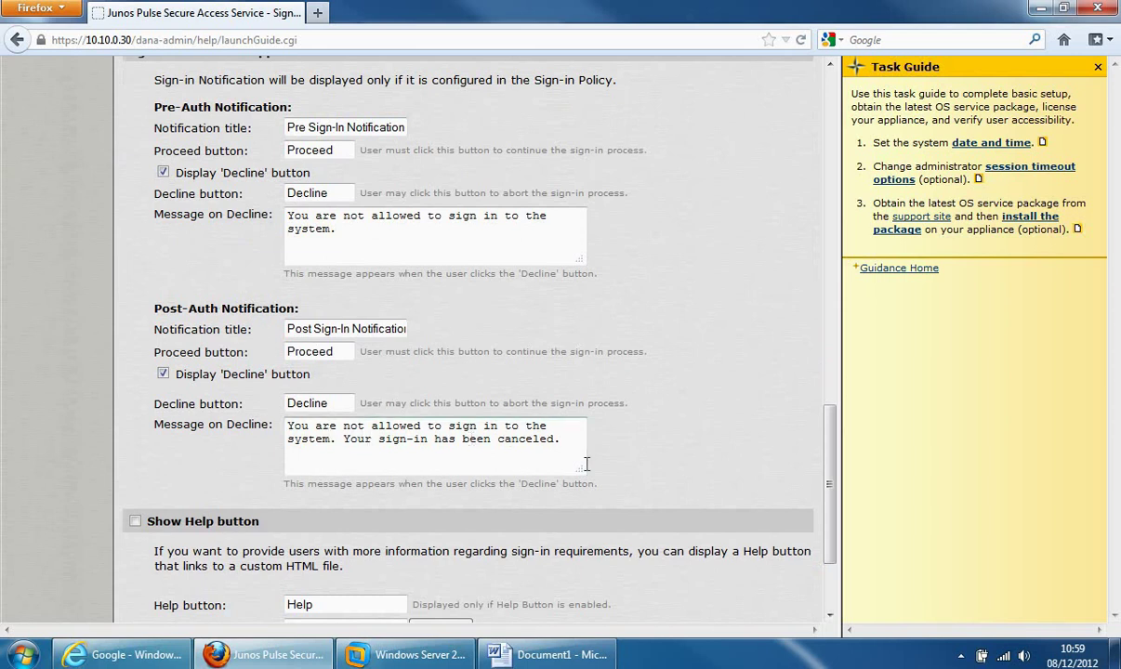
left_click_drag(833, 505, 830, 121)
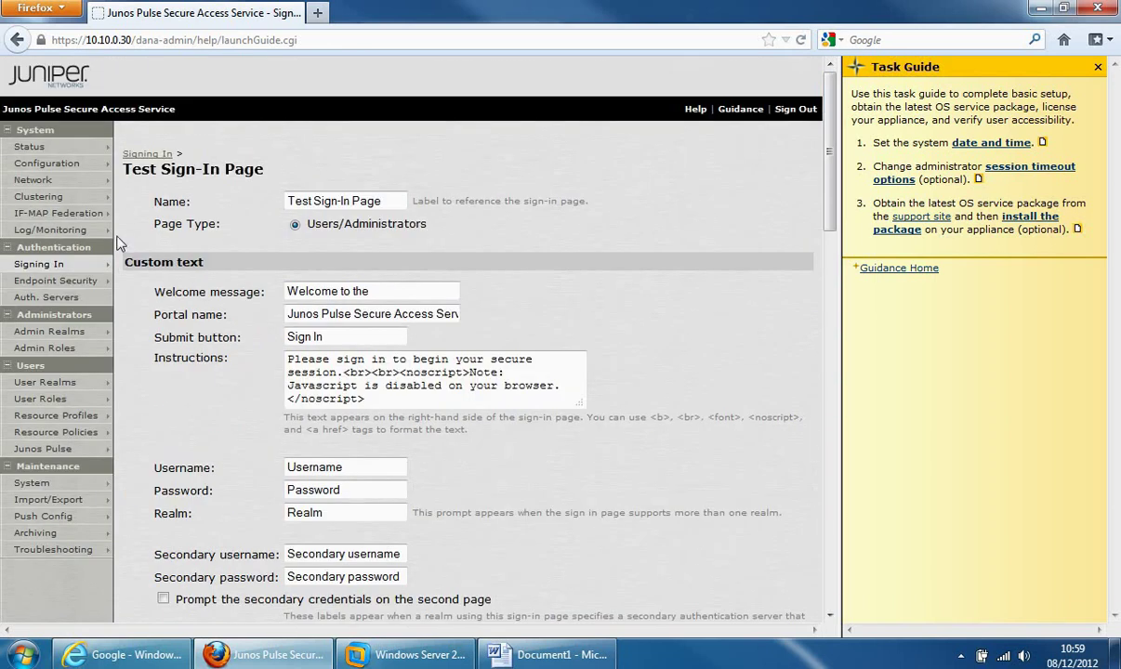
- Switch among the Signing In tabs, ending on Sign-in Policies scrolled to the */Test/ URL
left_click(53, 265)
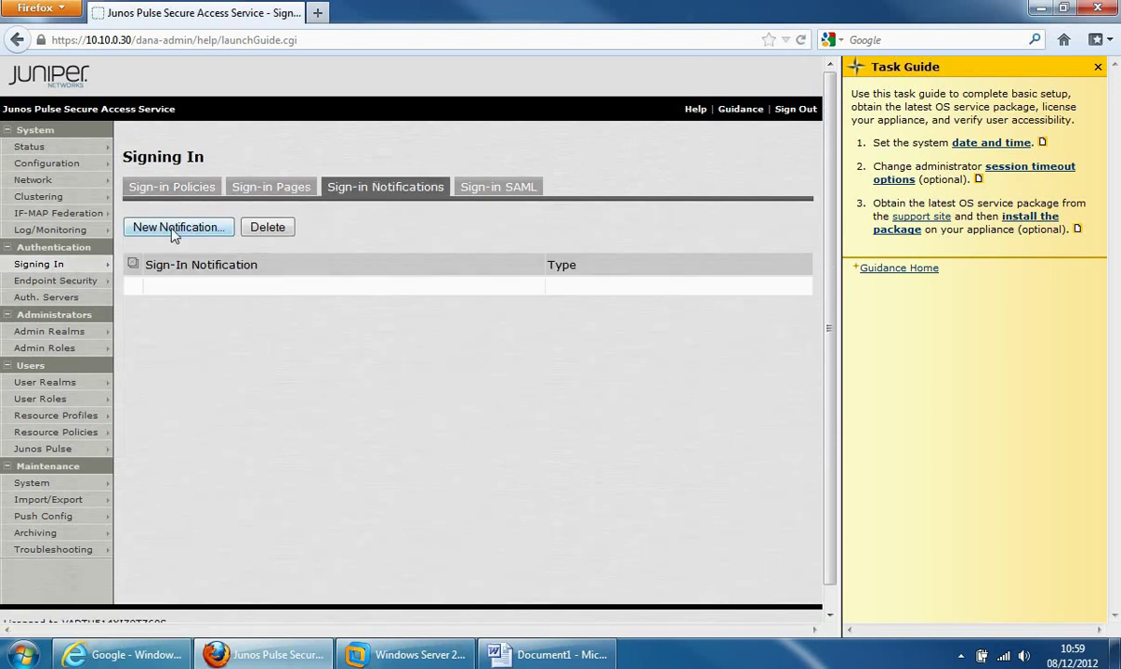
left_click(166, 193)
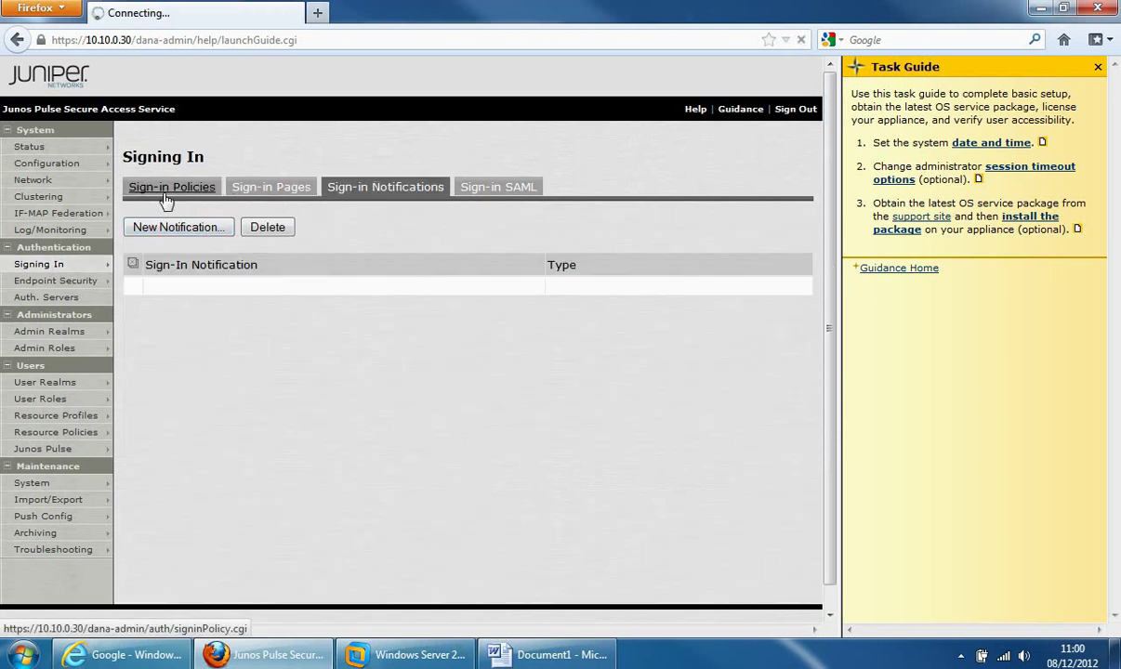
left_click(263, 190)
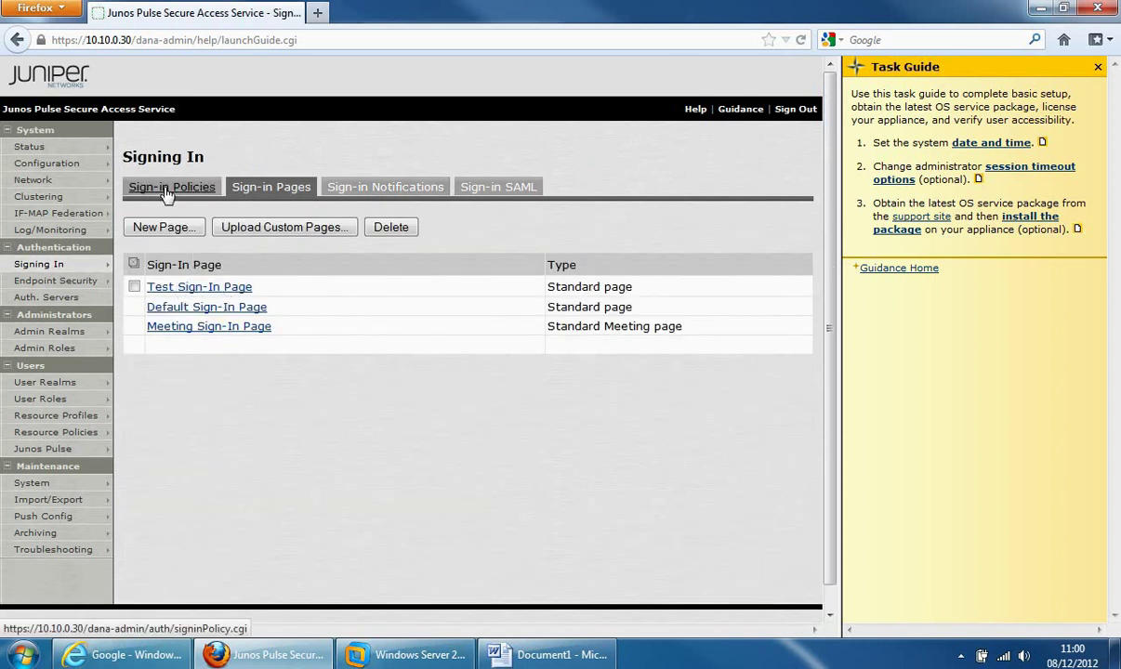
left_click(167, 192)
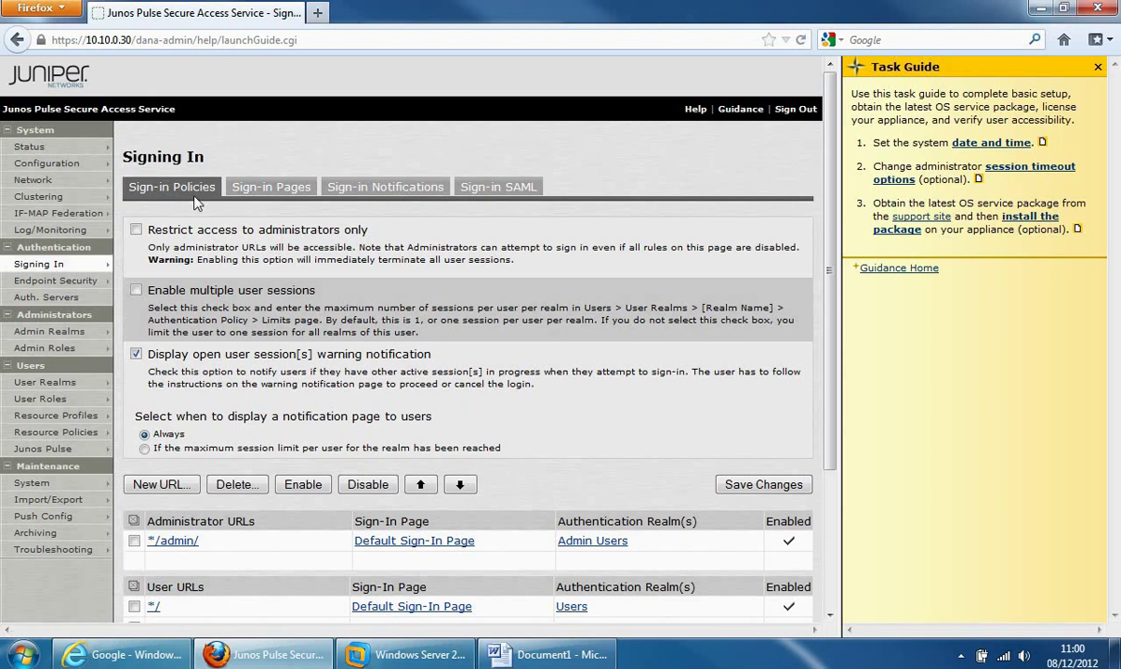
left_click_drag(830, 270, 850, 414)
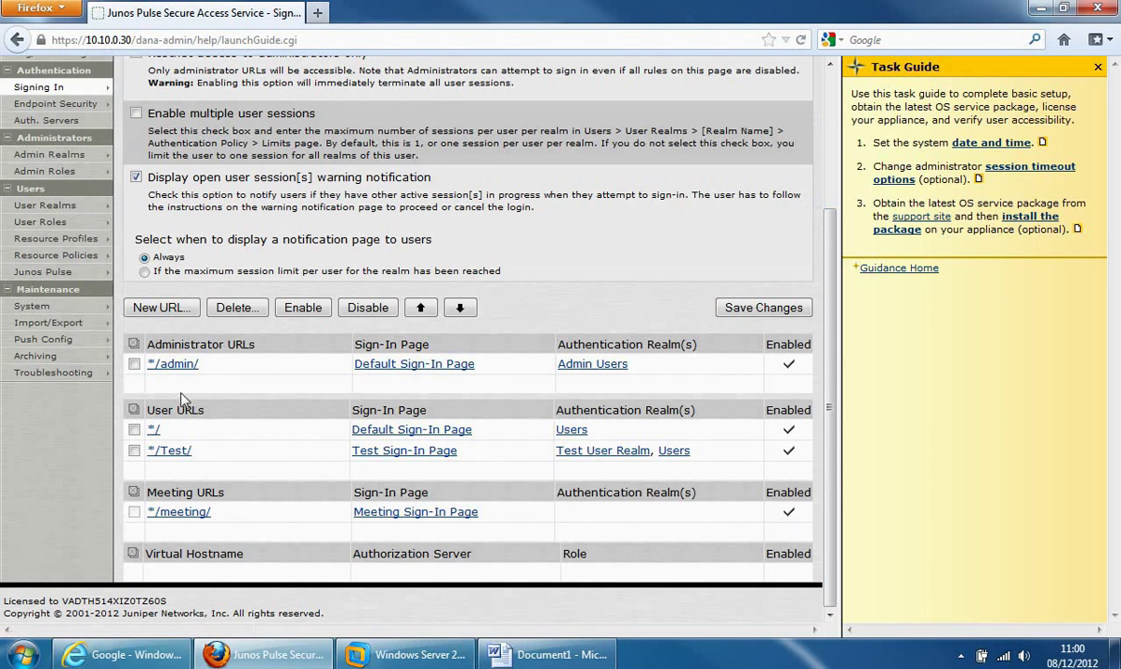
- Review the */Test/ sign-in policy settings, then go back to the Sign-in Policies overview
left_click(171, 452)
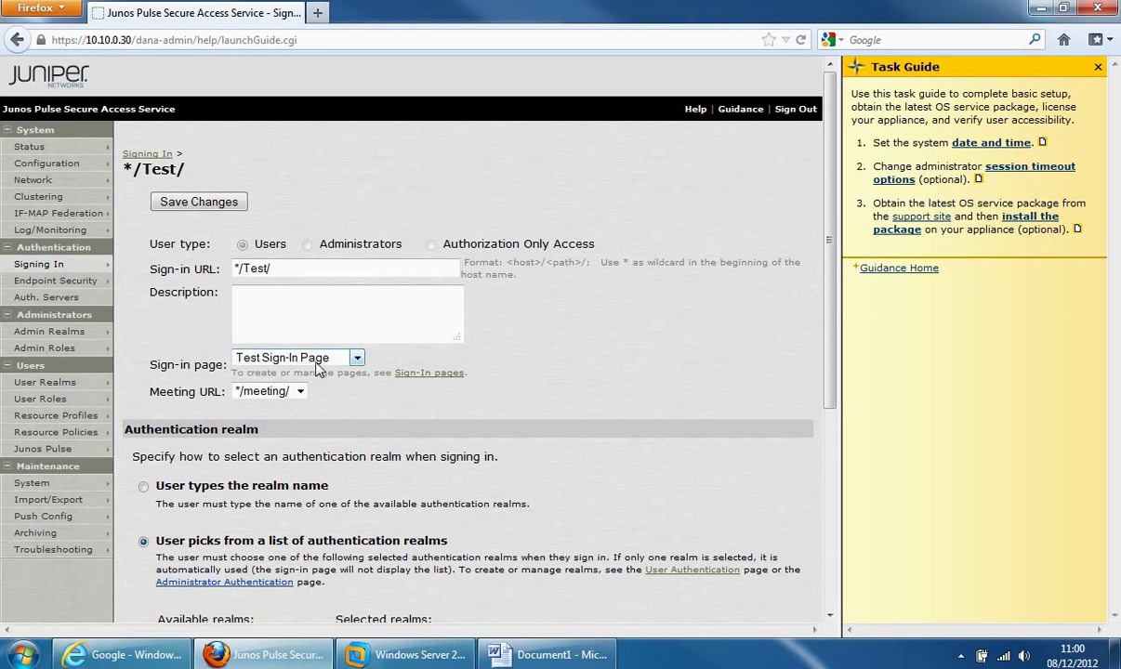
left_click_drag(834, 260, 791, 431)
mouse_move(56, 155)
mouse_move(126, 174)
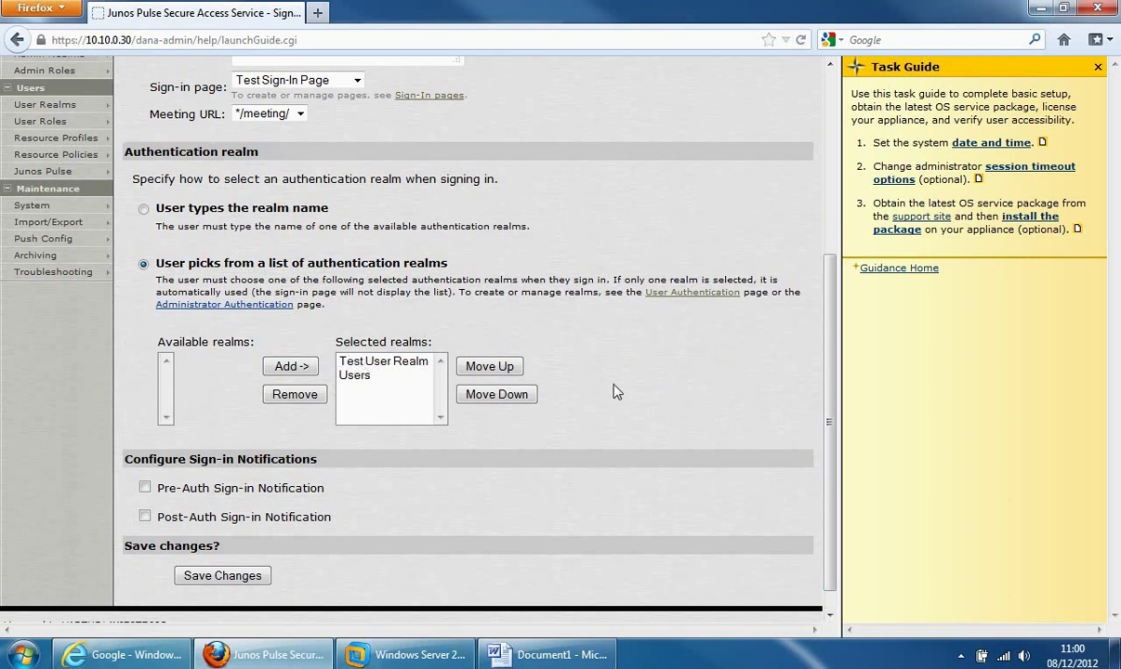
scroll(834, 442, "up", 5)
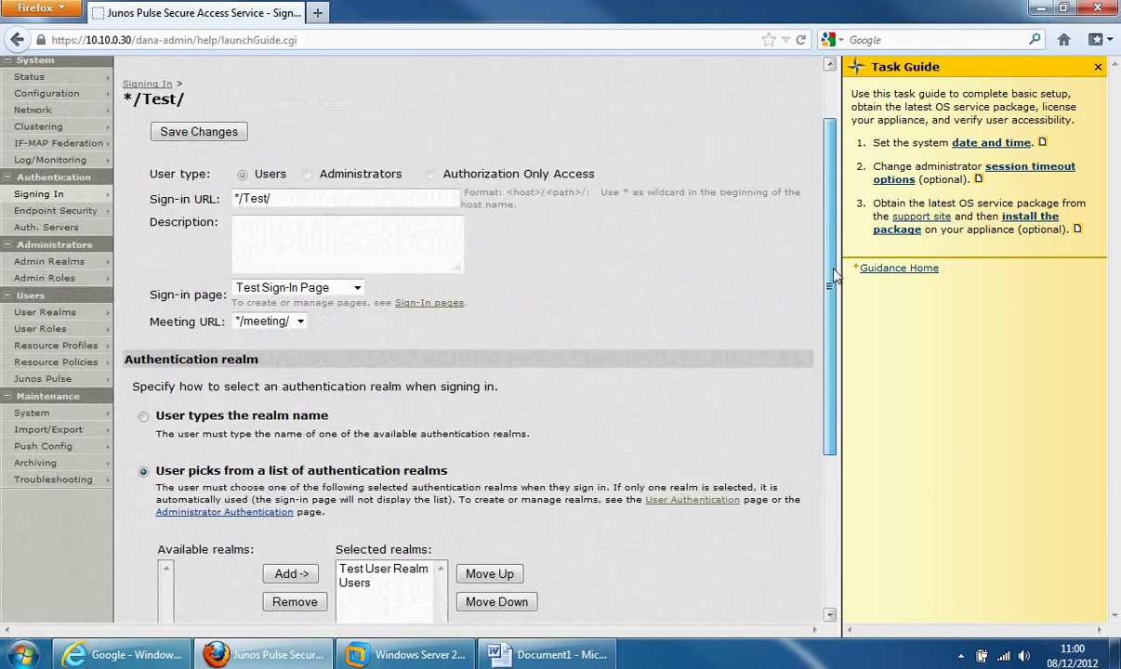
left_click(285, 268)
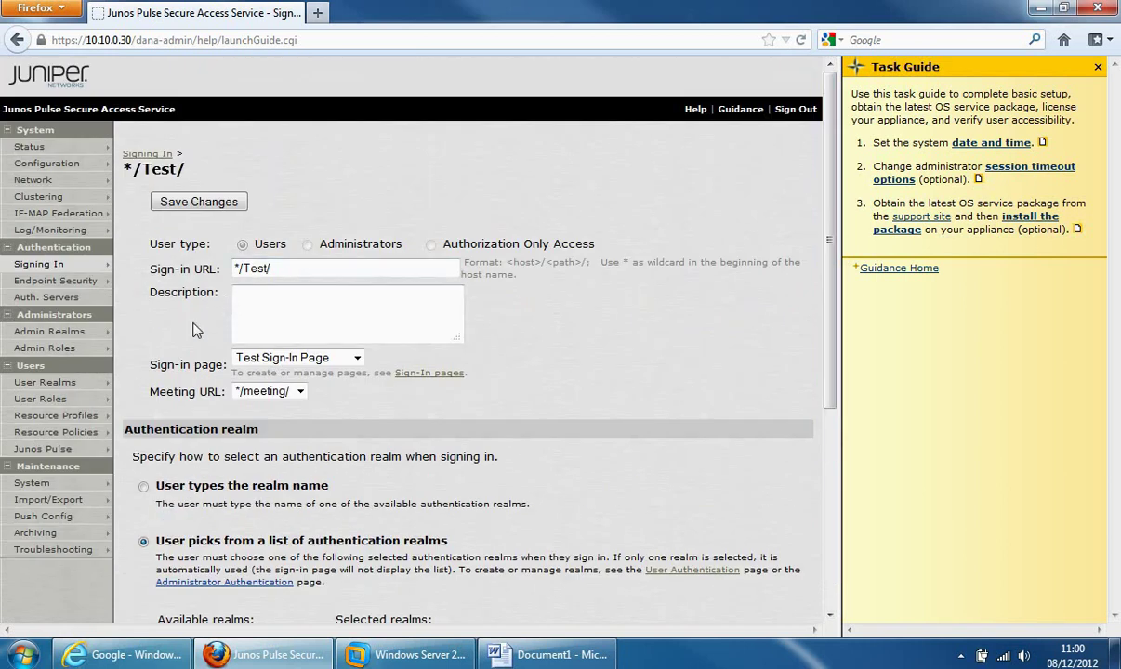
left_click(52, 264)
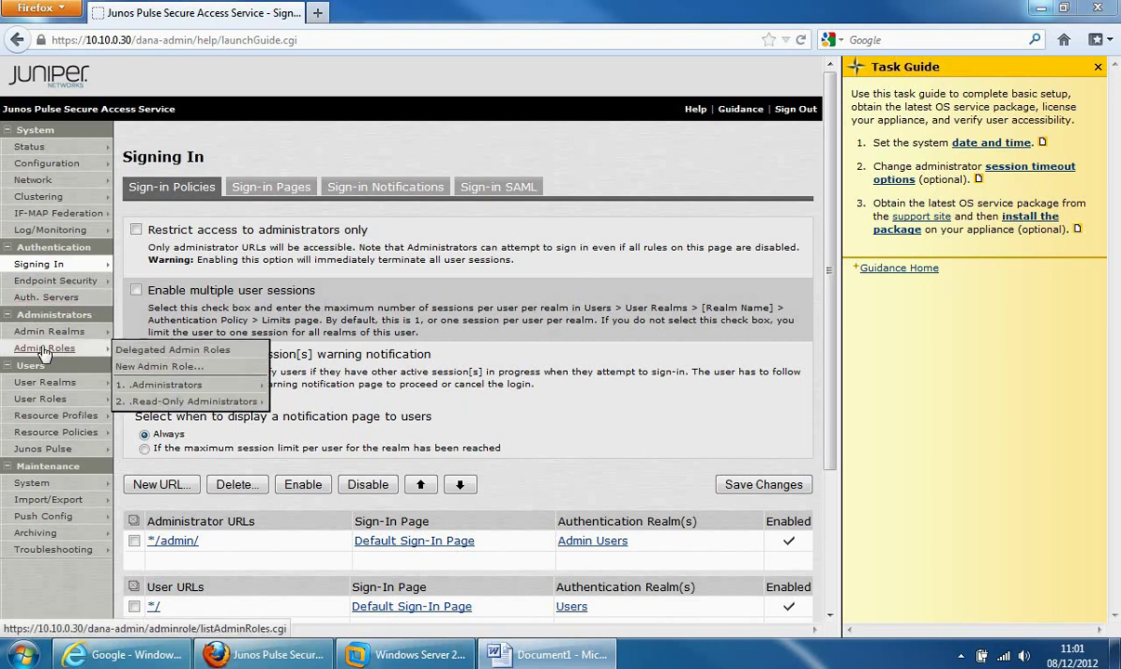
- Open the Test user role and review its three web bookmarks
left_click(45, 400)
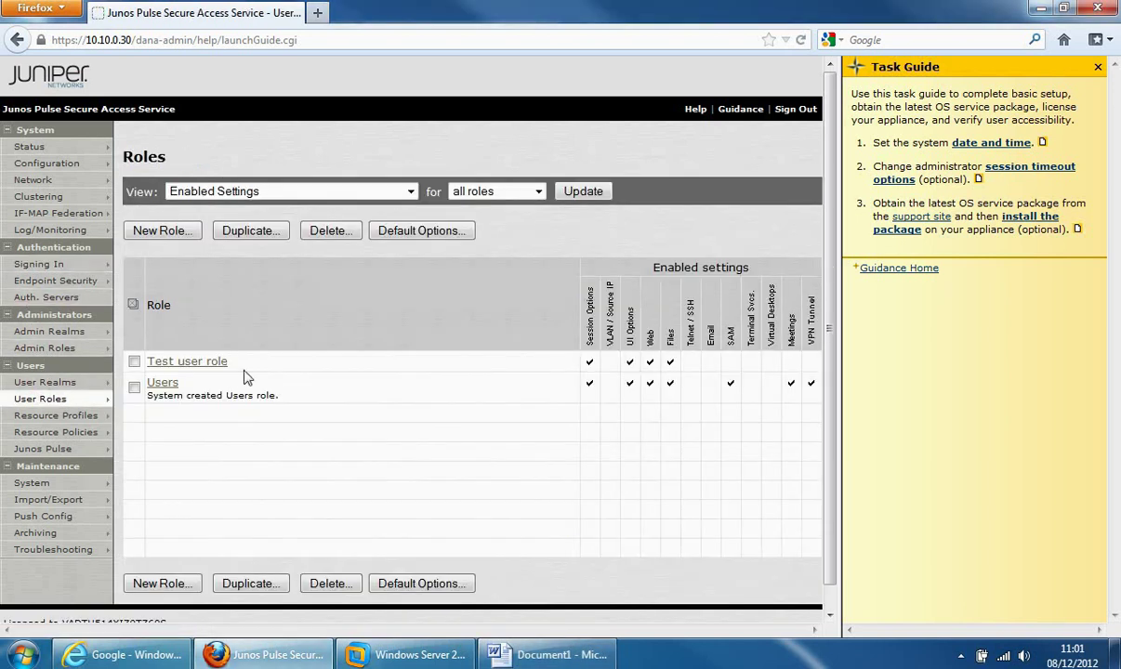
left_click(172, 359)
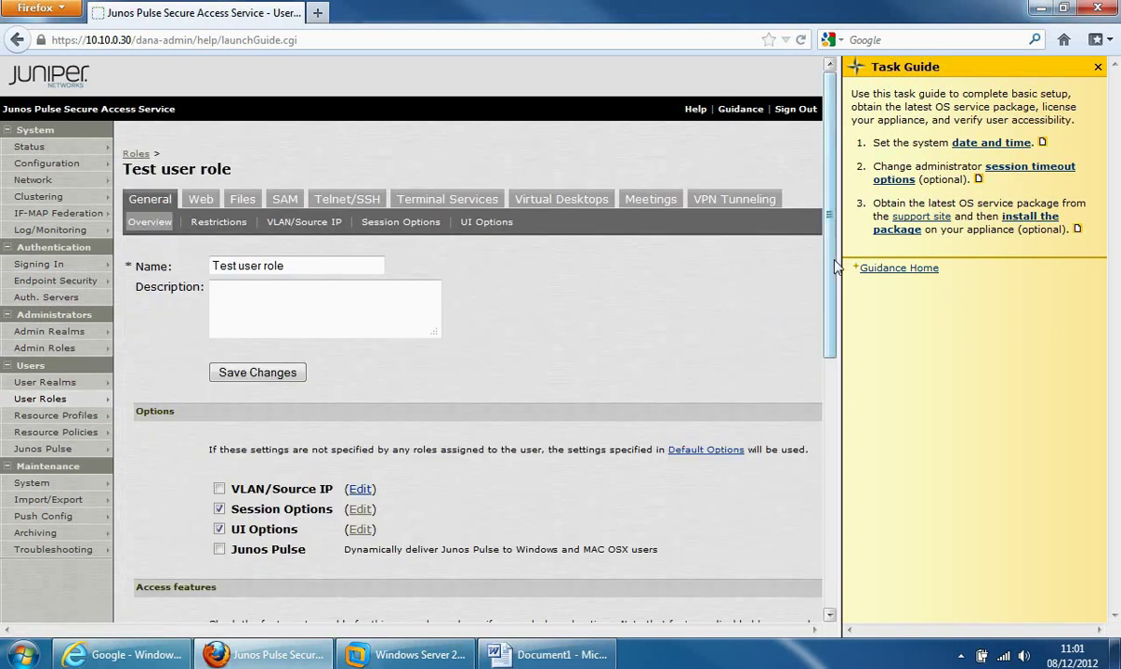
left_click_drag(830, 269, 835, 403)
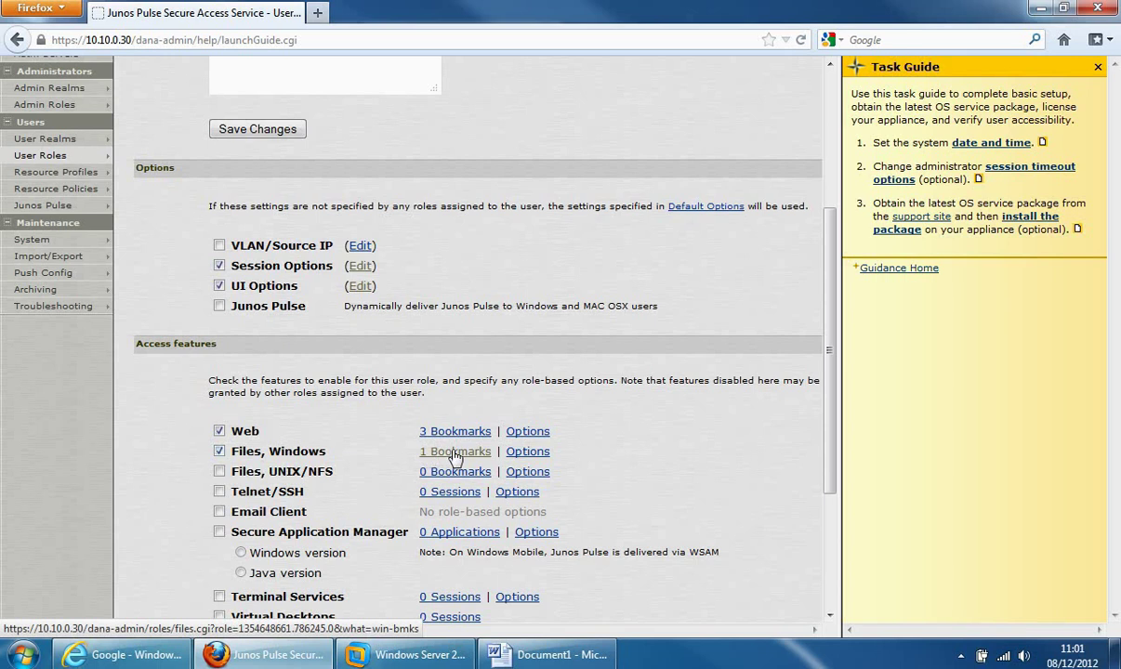
left_click(430, 430)
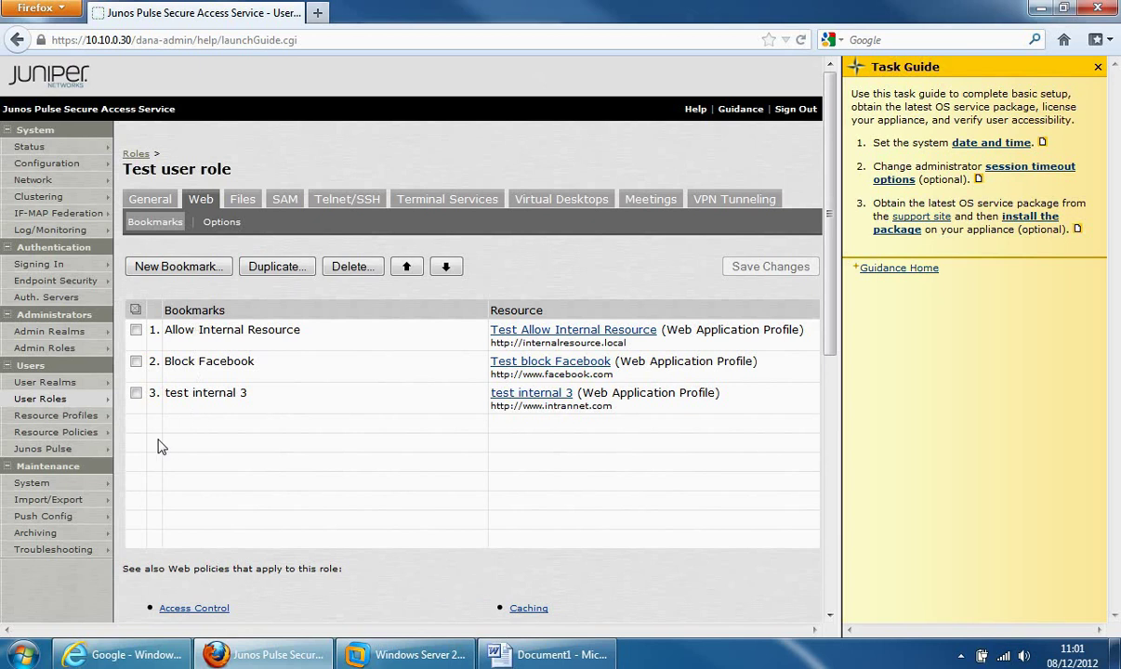
- Review the Test user role's Windows file bookmark, then return to the User Roles list
left_click(26, 402)
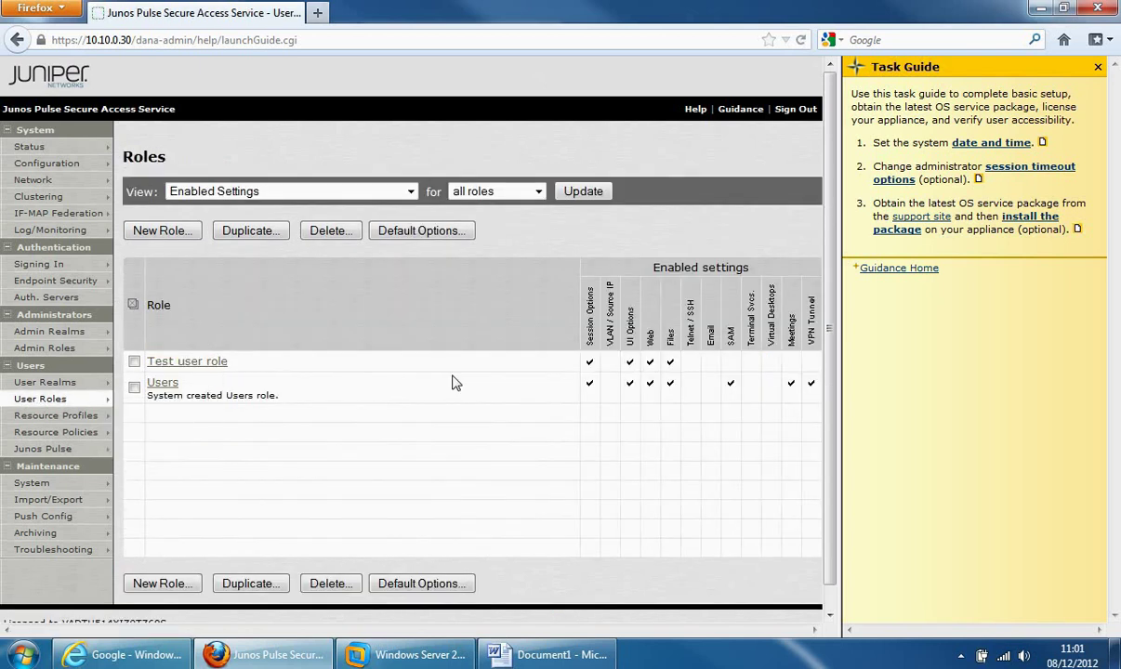
left_click(189, 363)
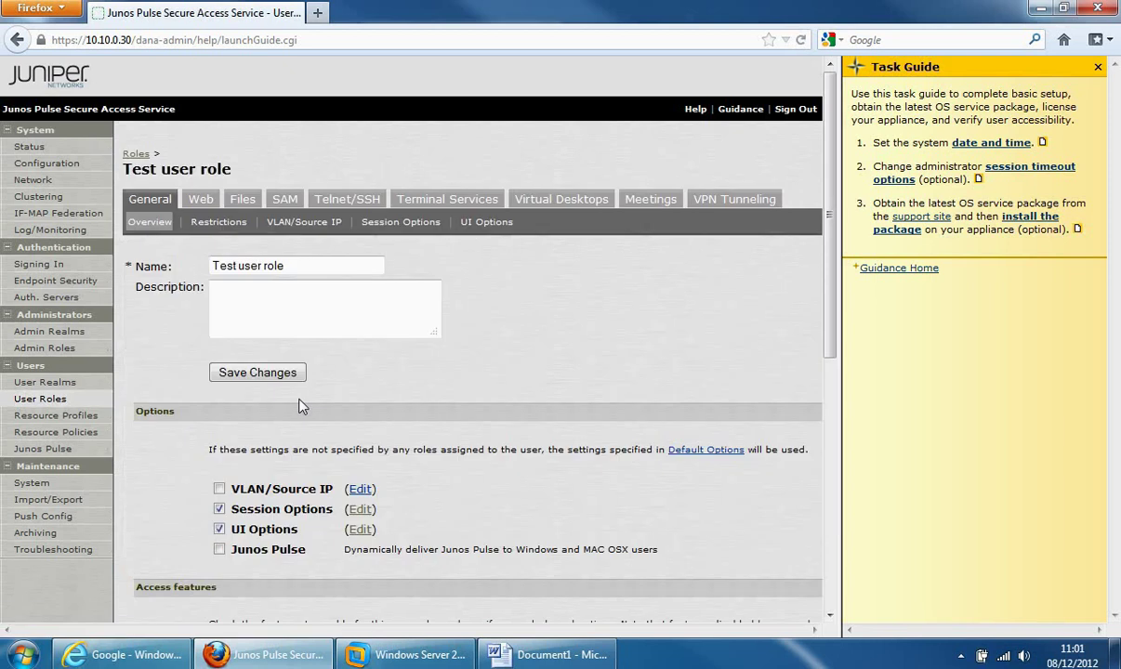
scroll(576, 447, "down", 5)
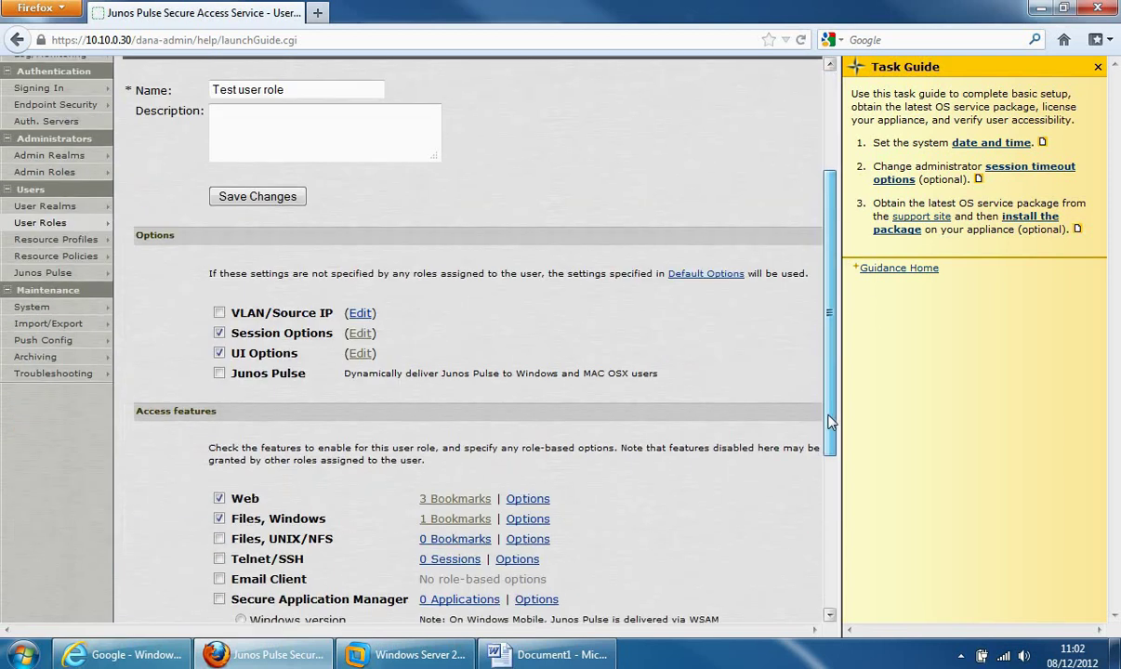
left_click(474, 466)
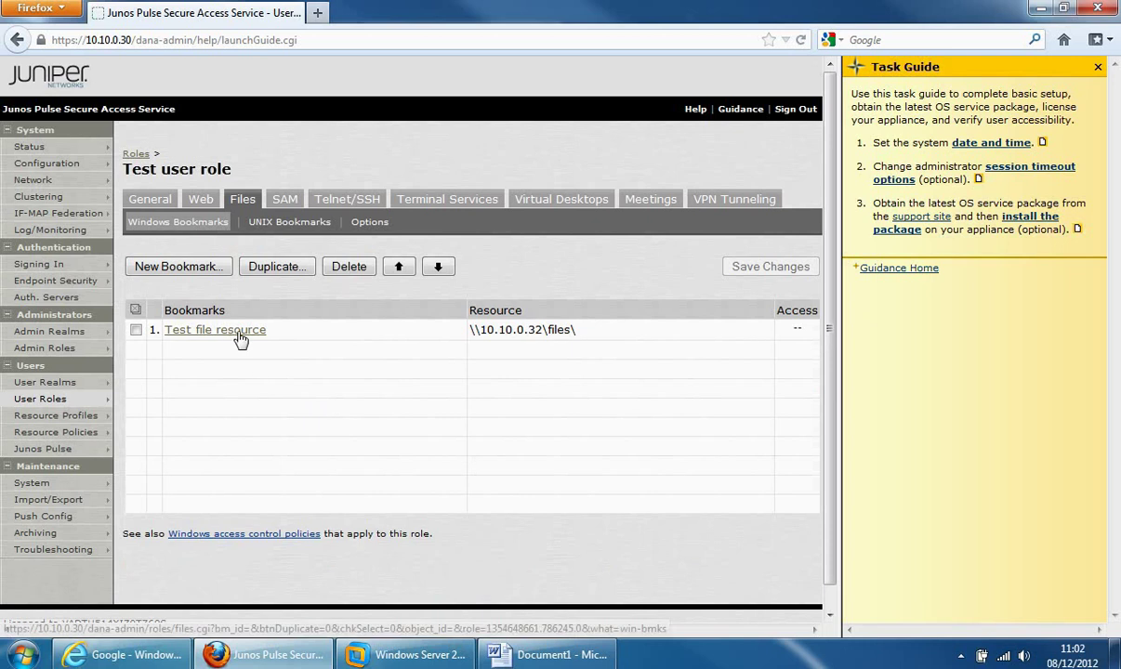
left_click(45, 401)
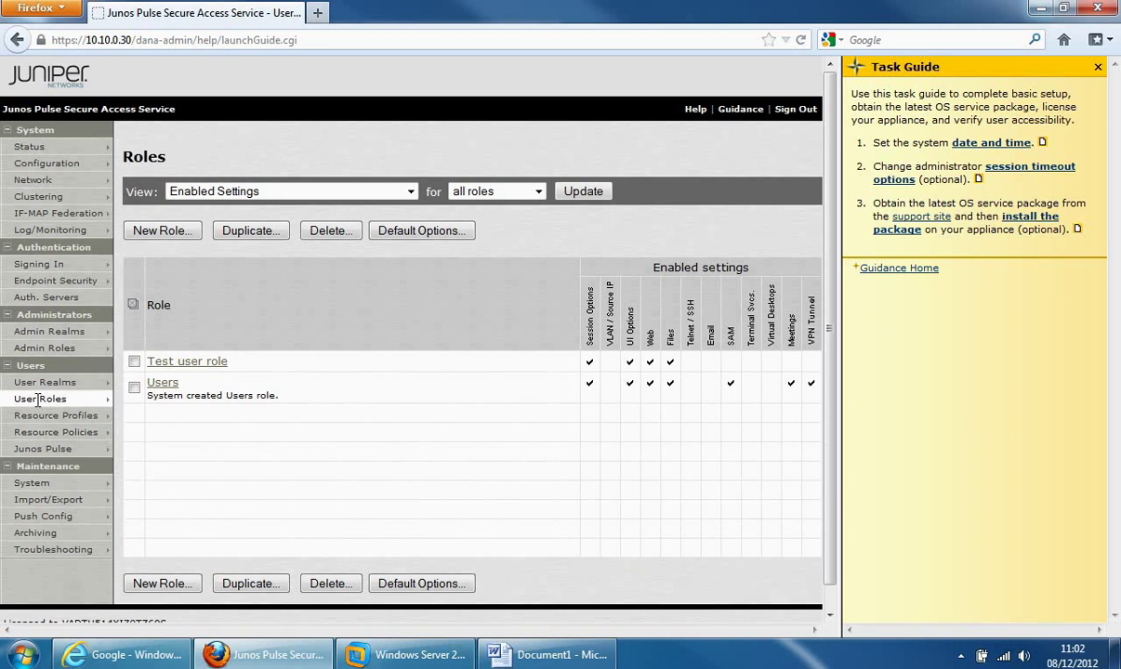
left_click(44, 417)
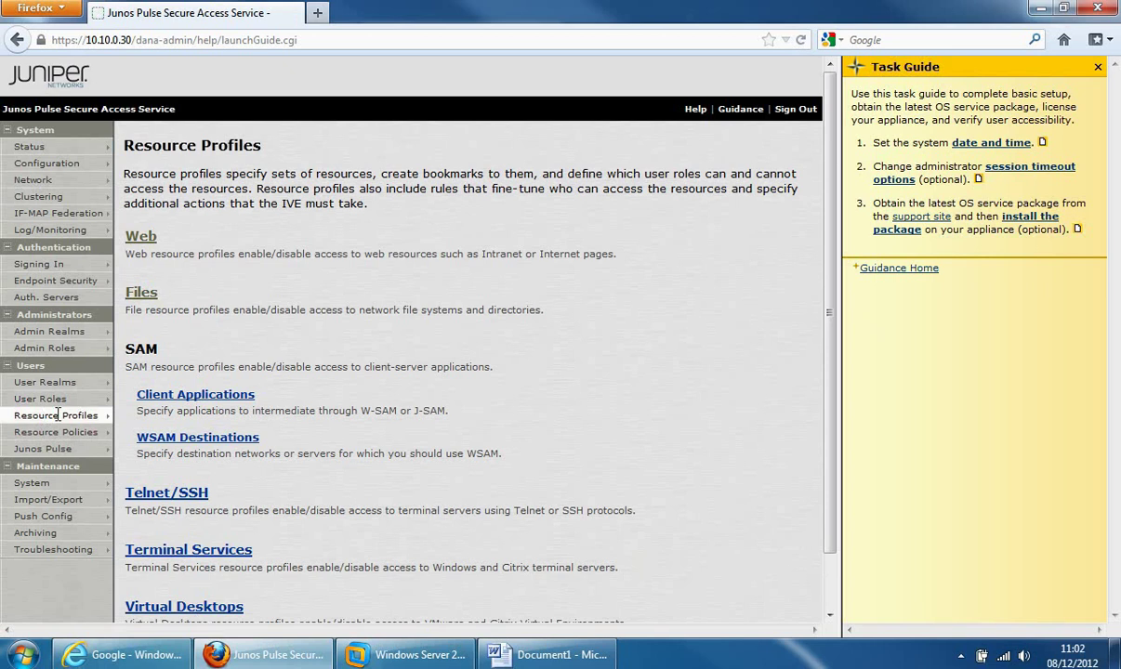
left_click(139, 236)
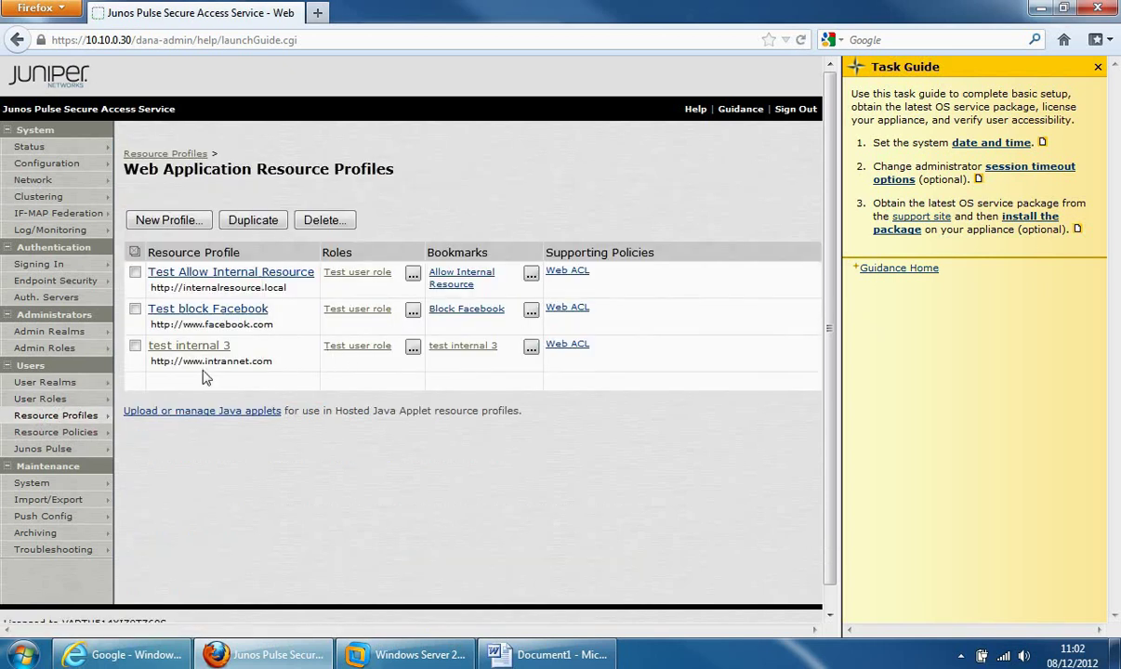
mouse_move(61, 419)
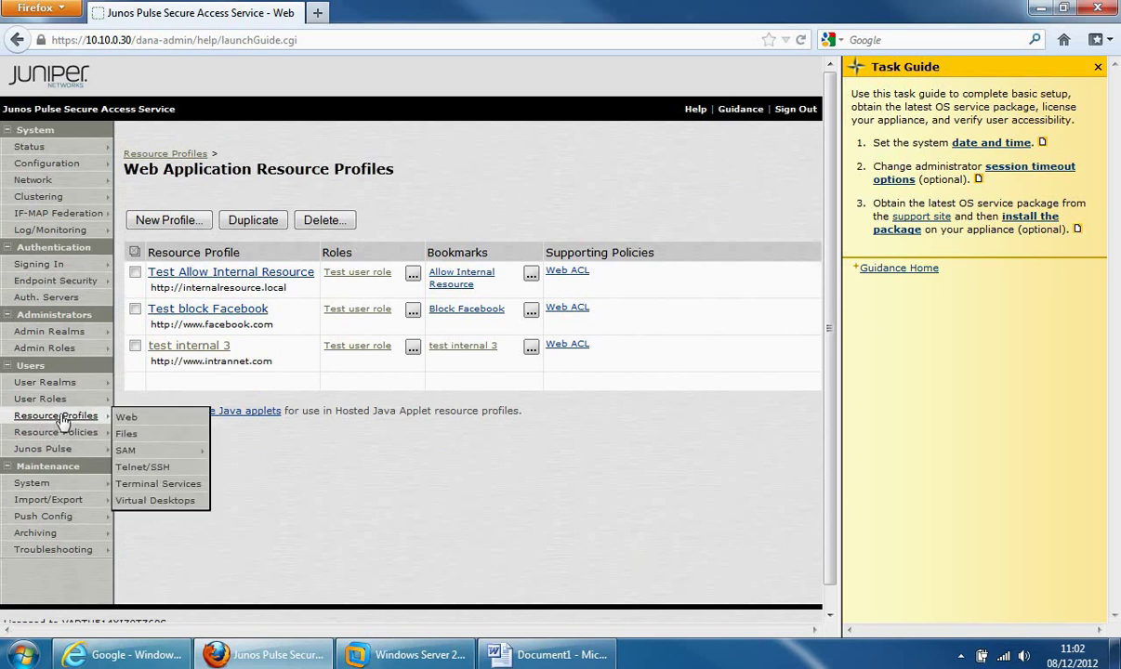
left_click(144, 436)
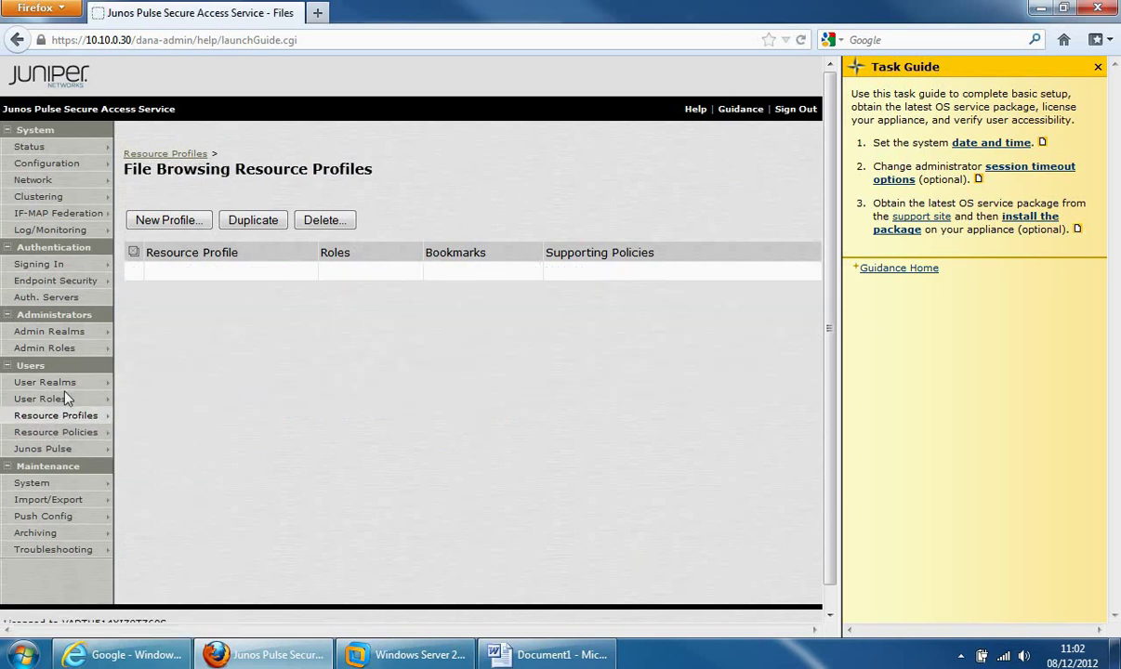
left_click(45, 398)
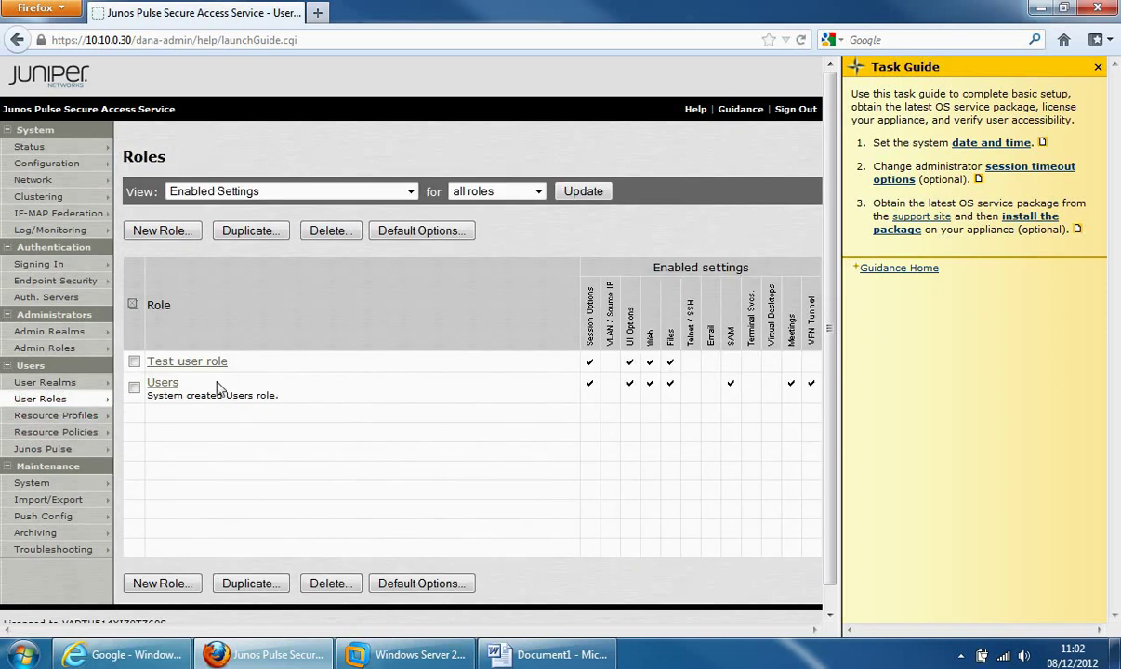
mouse_move(56, 417)
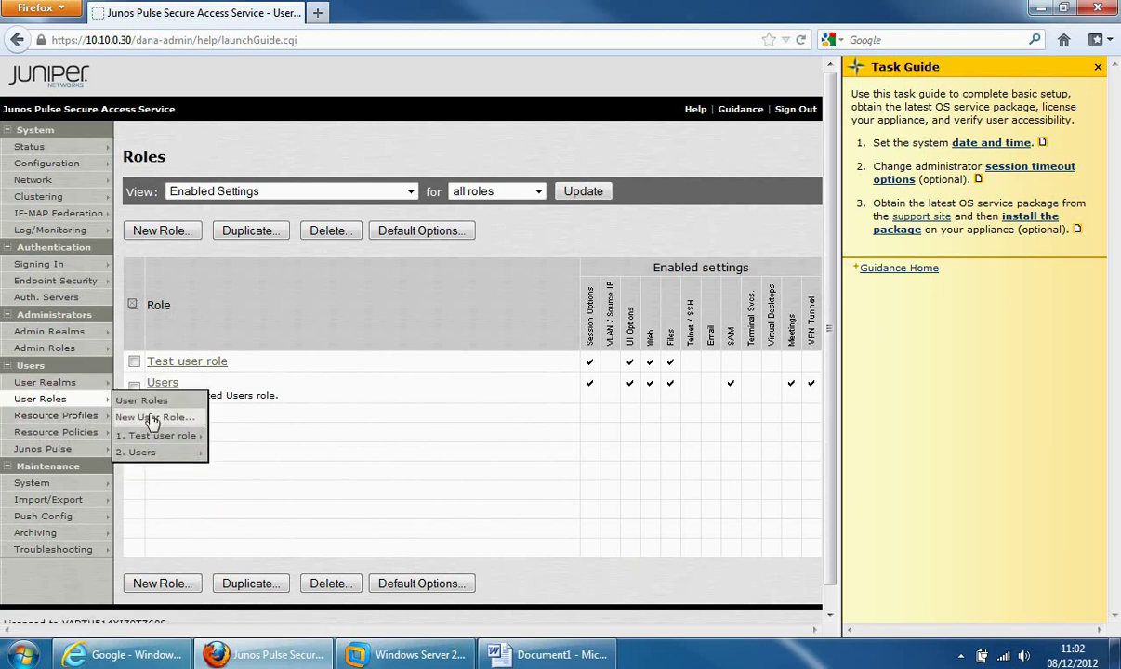
- Show the Test user role's Windows Bookmarks, listing Test file resource at \\10.10.0.32\files\
left_click(156, 436)
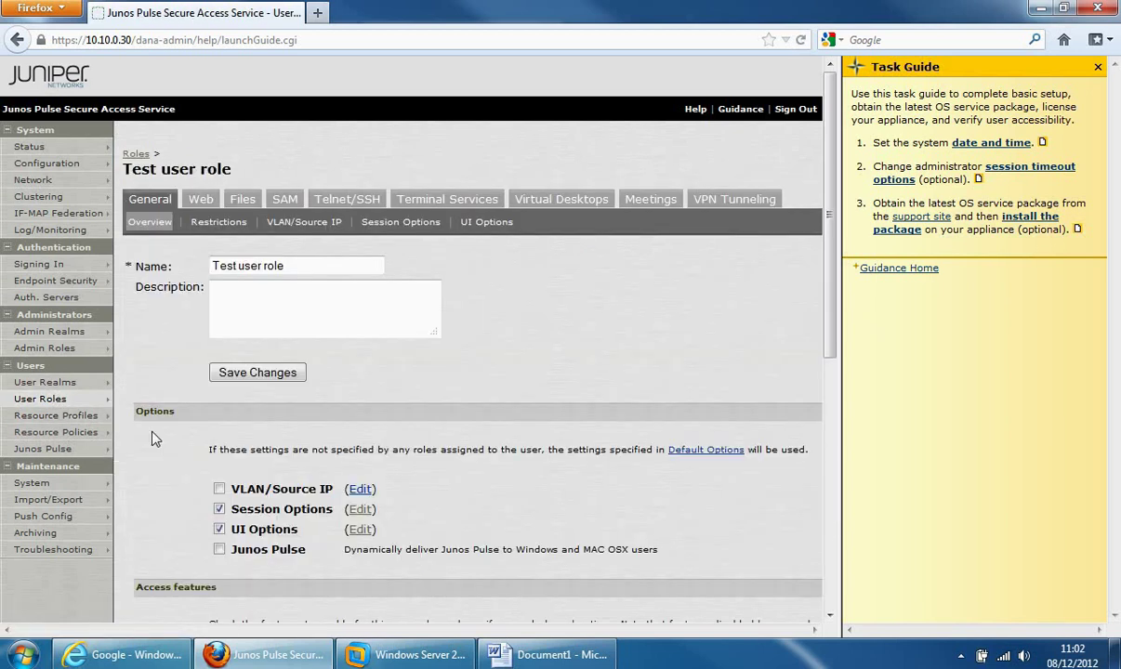
scroll(816, 419, "down", 4)
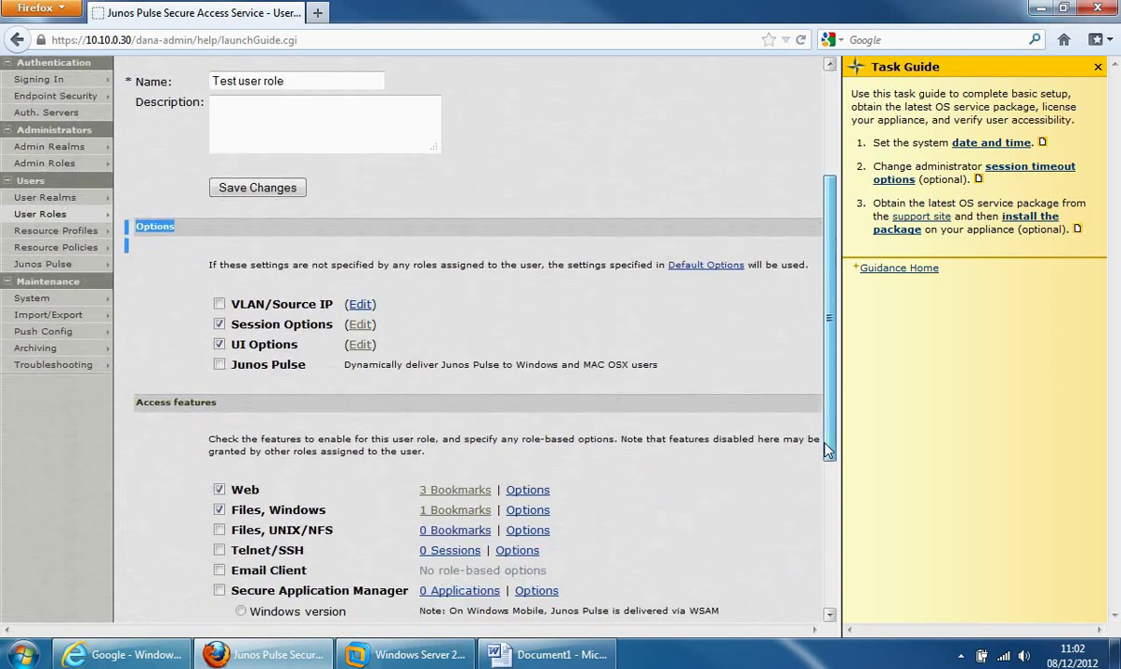
left_click_drag(823, 441, 825, 358)
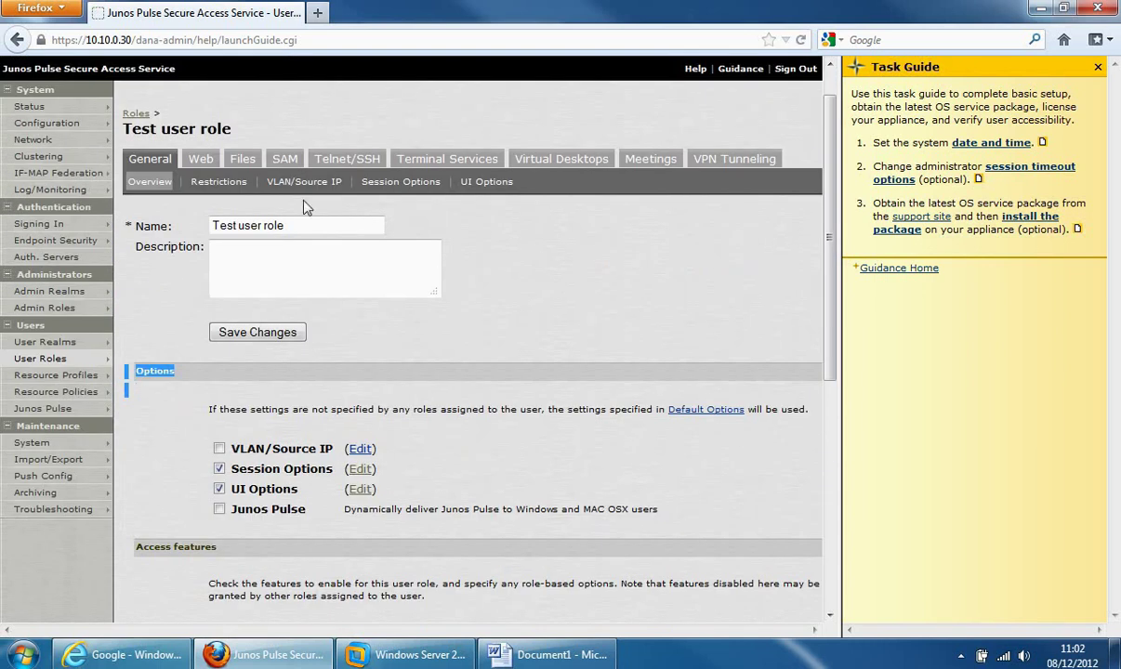
left_click(242, 159)
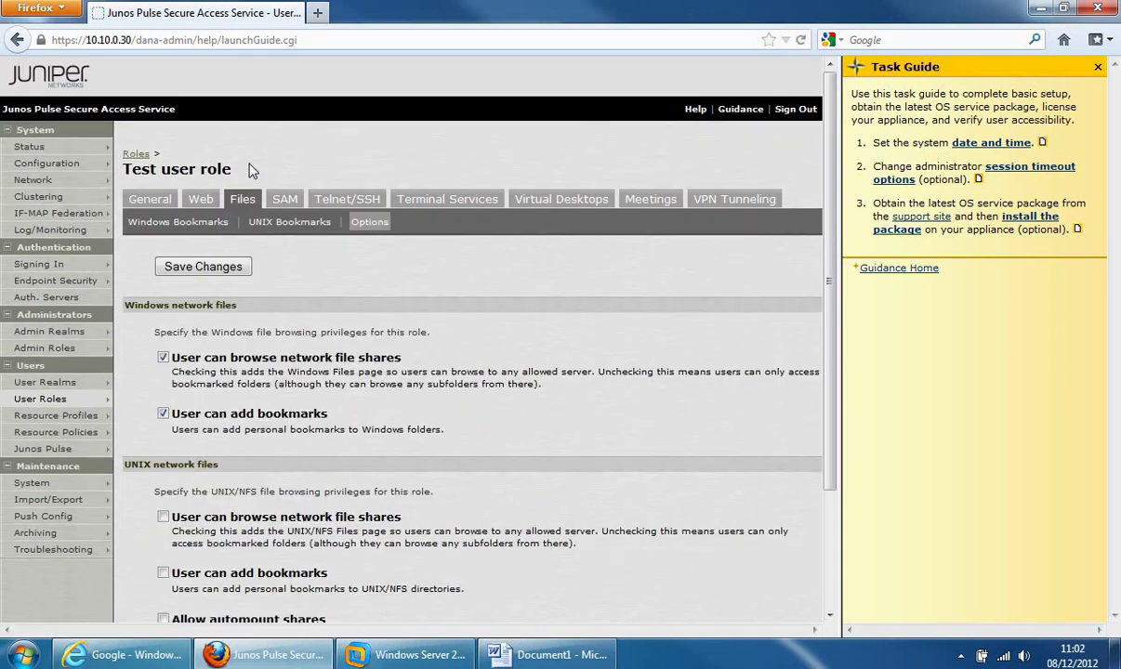
left_click(204, 225)
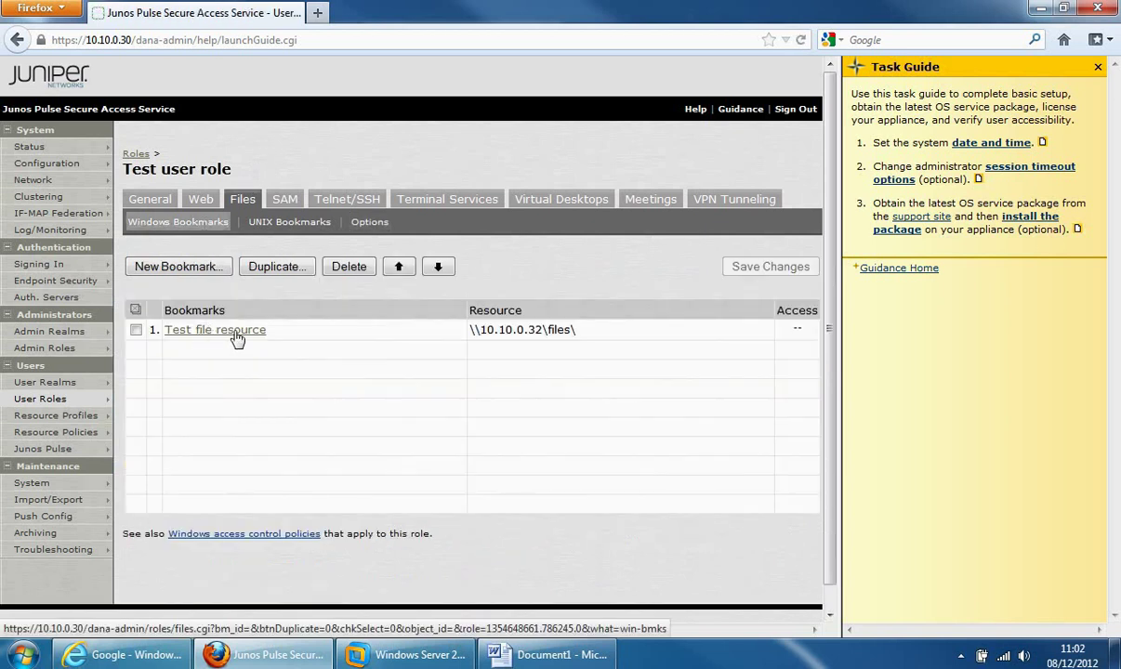
- Check the Test Active Directory server, then the Test User Realm's role mapping for JAFSEC/Domain Users
left_click(51, 302)
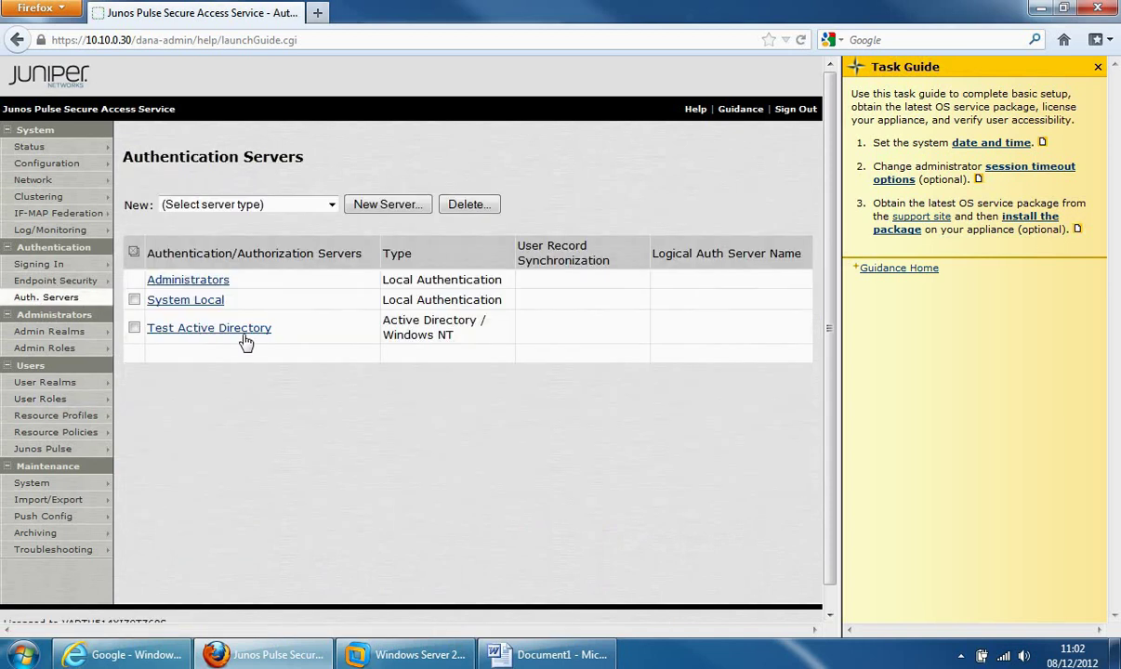
left_click(200, 330)
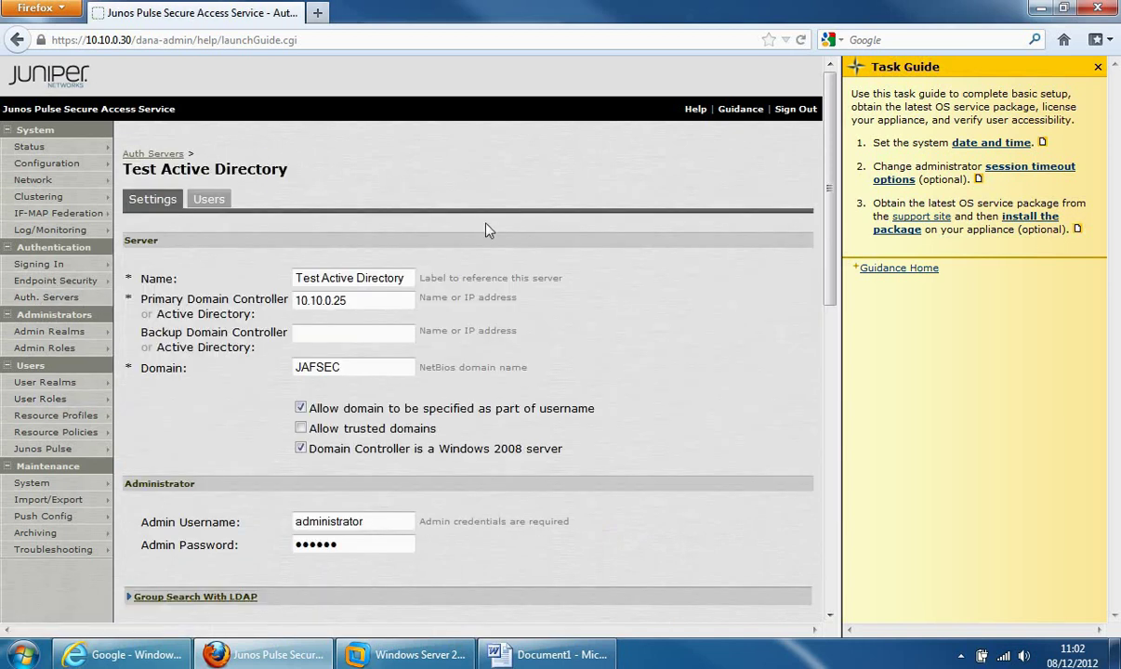
left_click(64, 386)
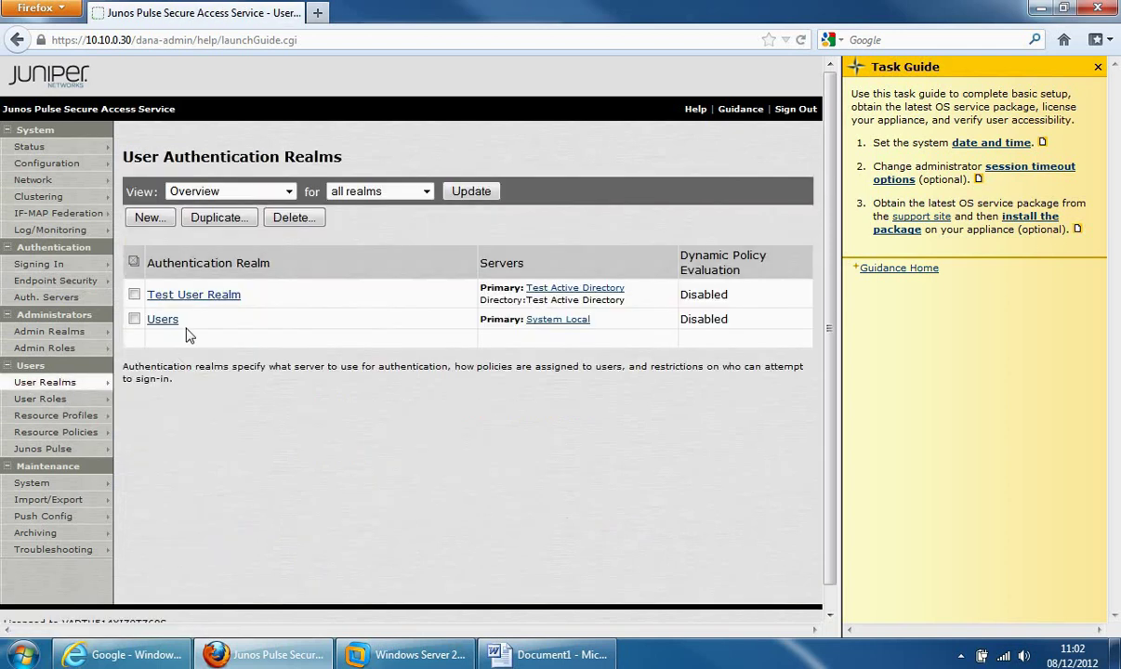
left_click(190, 294)
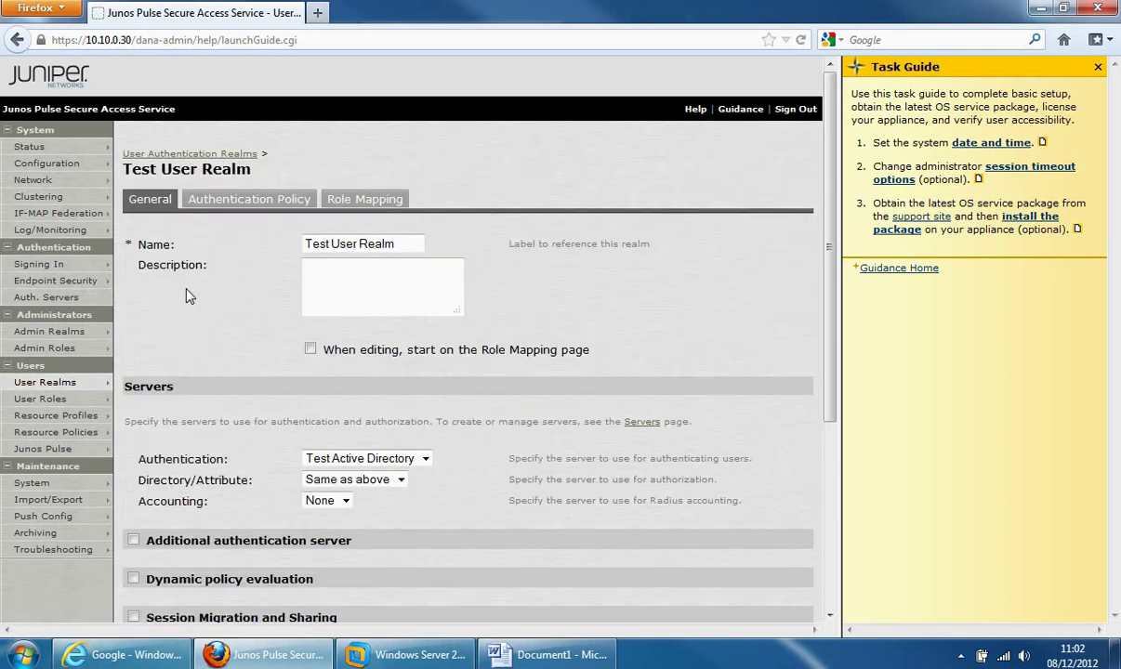
scroll(827, 232, "down", 2)
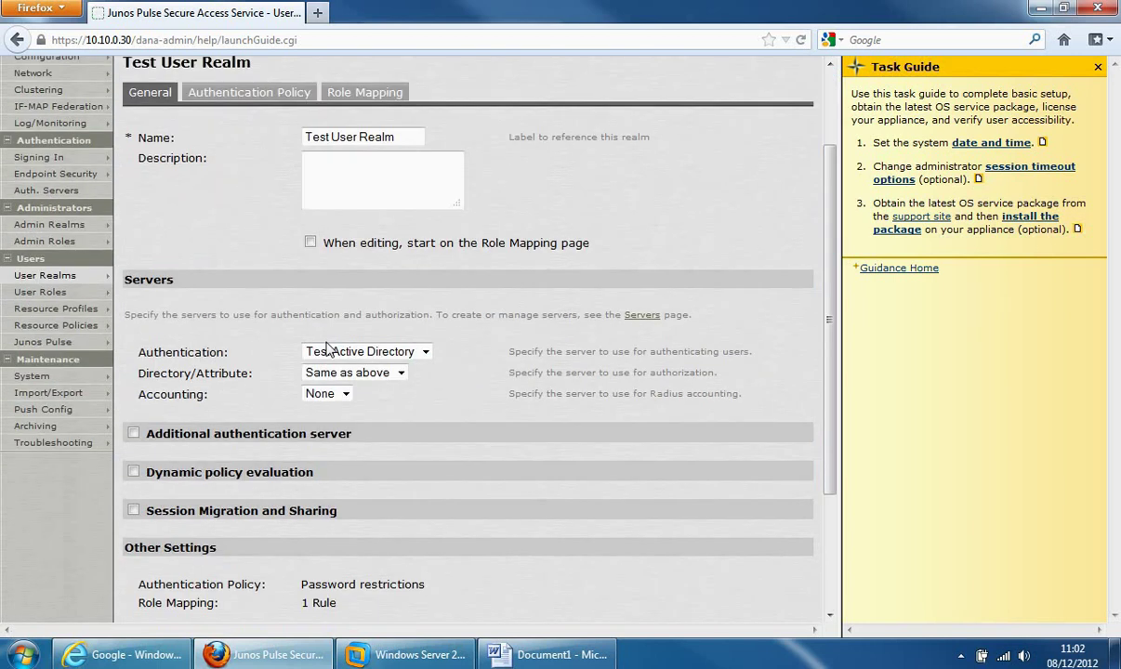
left_click(362, 93)
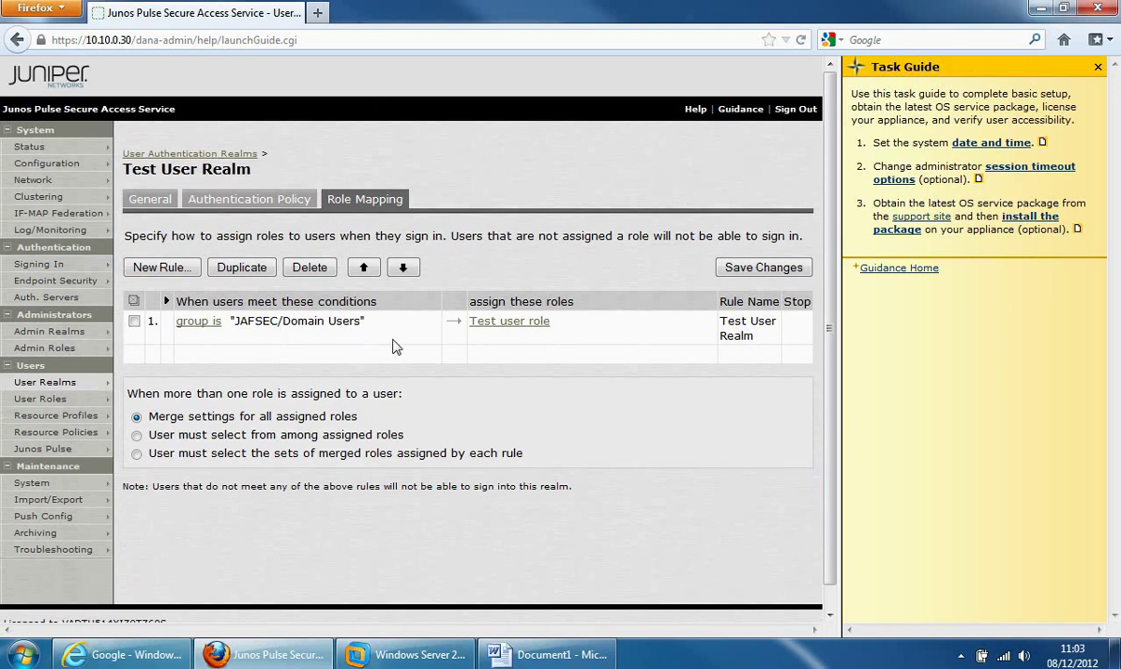
left_click_drag(283, 321, 361, 322)
left_click(312, 300)
- Show the sign-in policies, with the */Test/ URL using Test Sign-In Page and Test User Realm
left_click(42, 267)
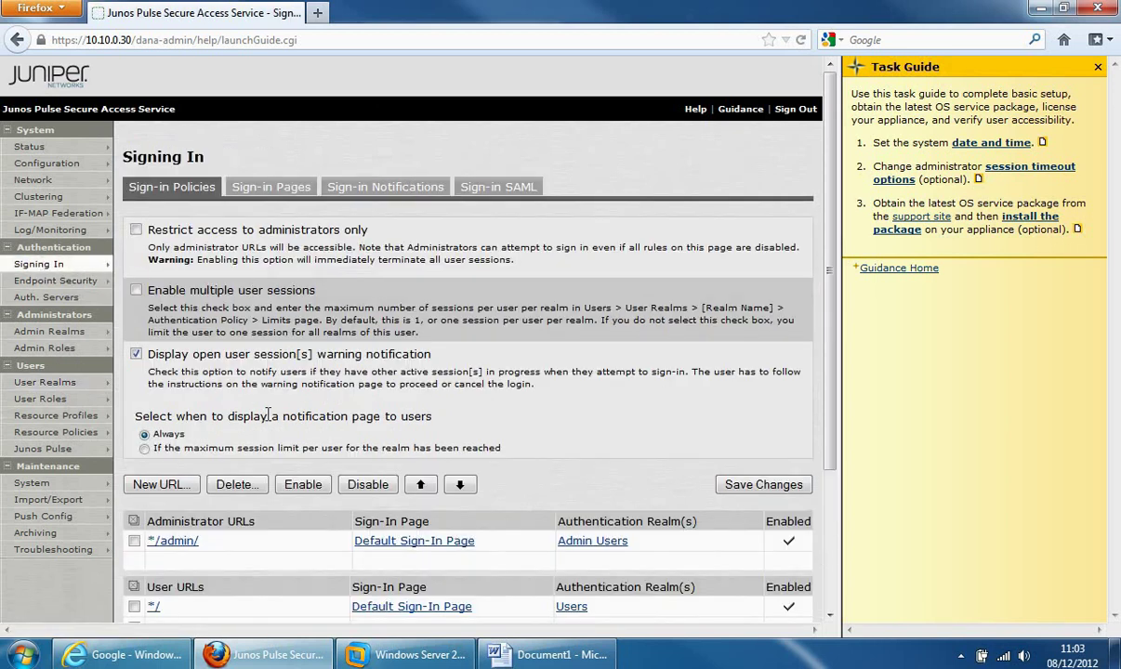
scroll(781, 325, "down", 3)
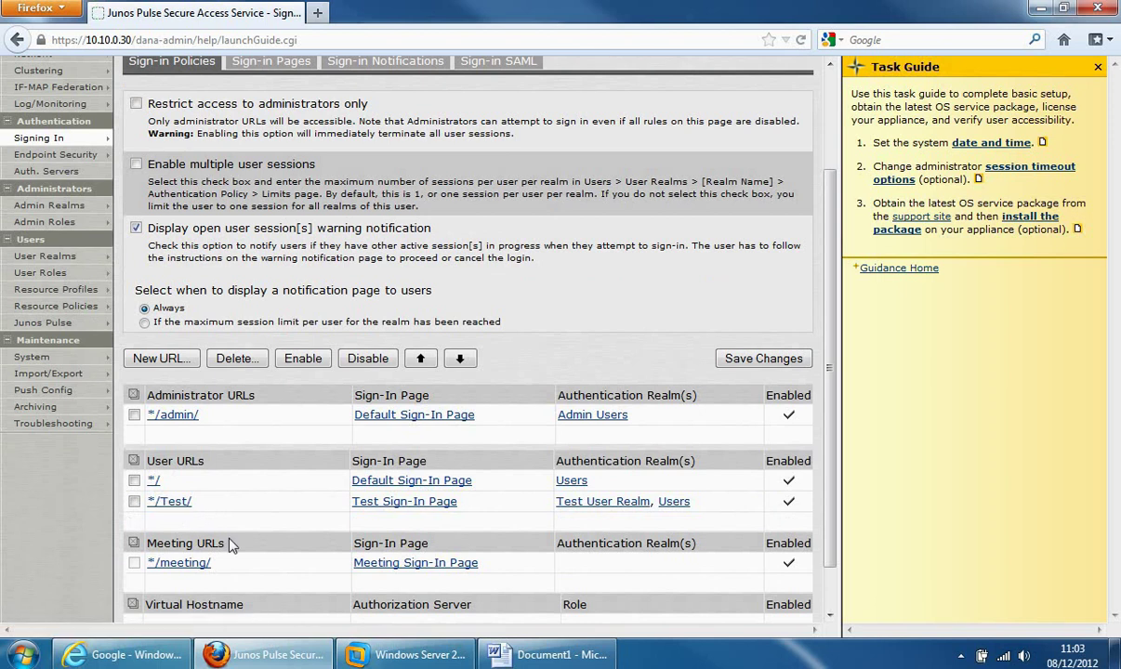
left_click(142, 657)
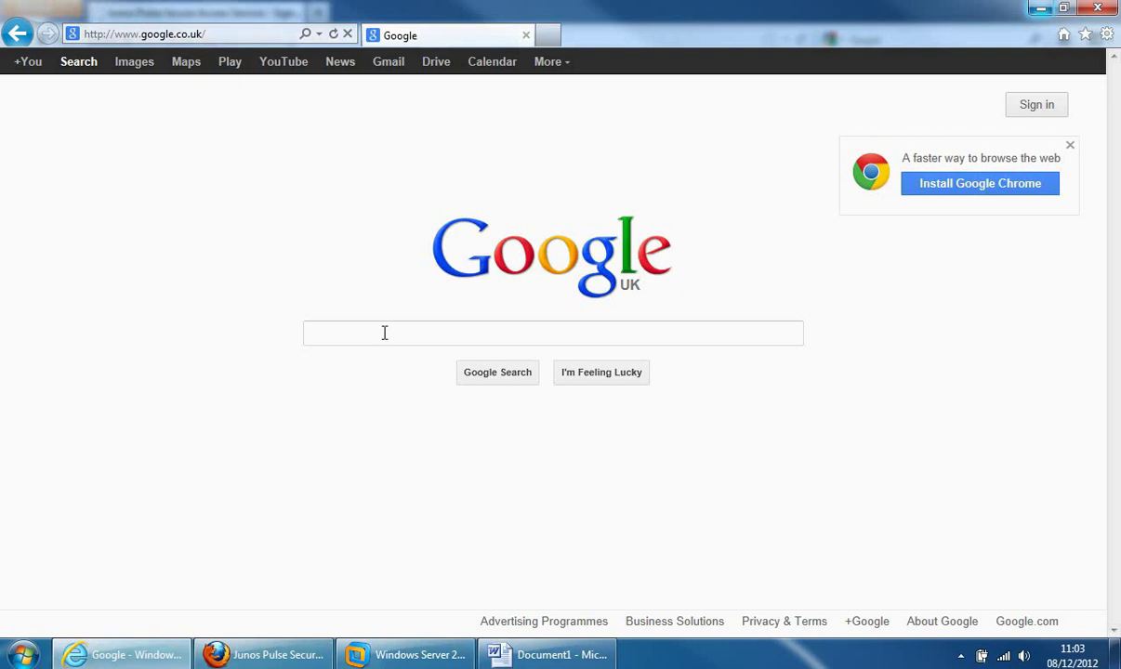
left_click(225, 35)
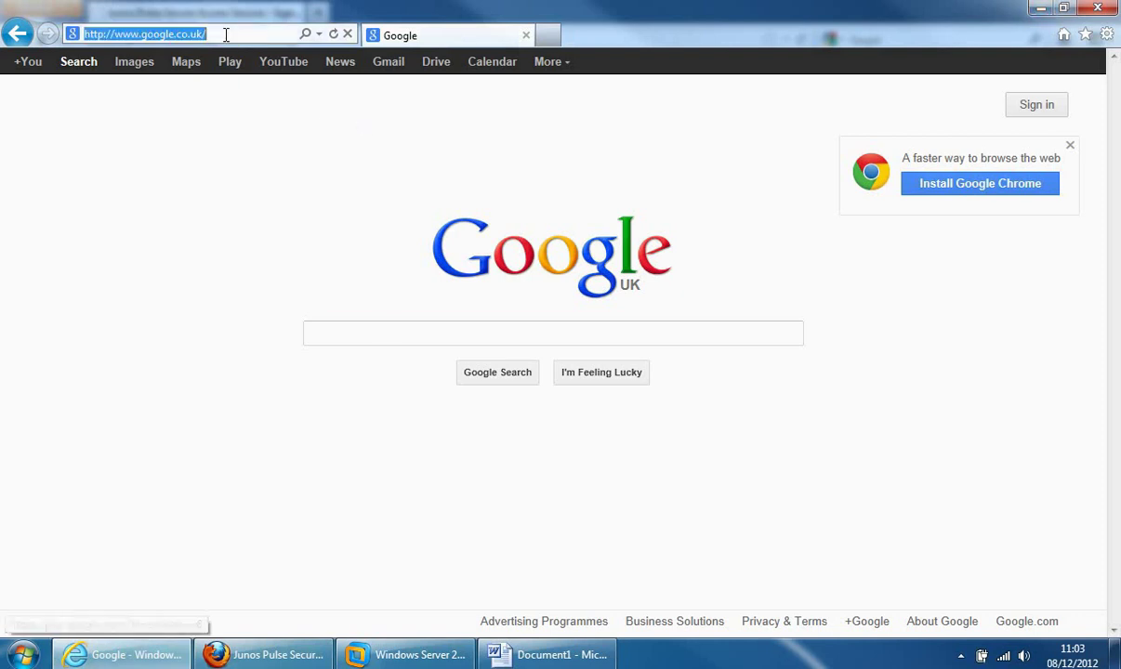
type("http")
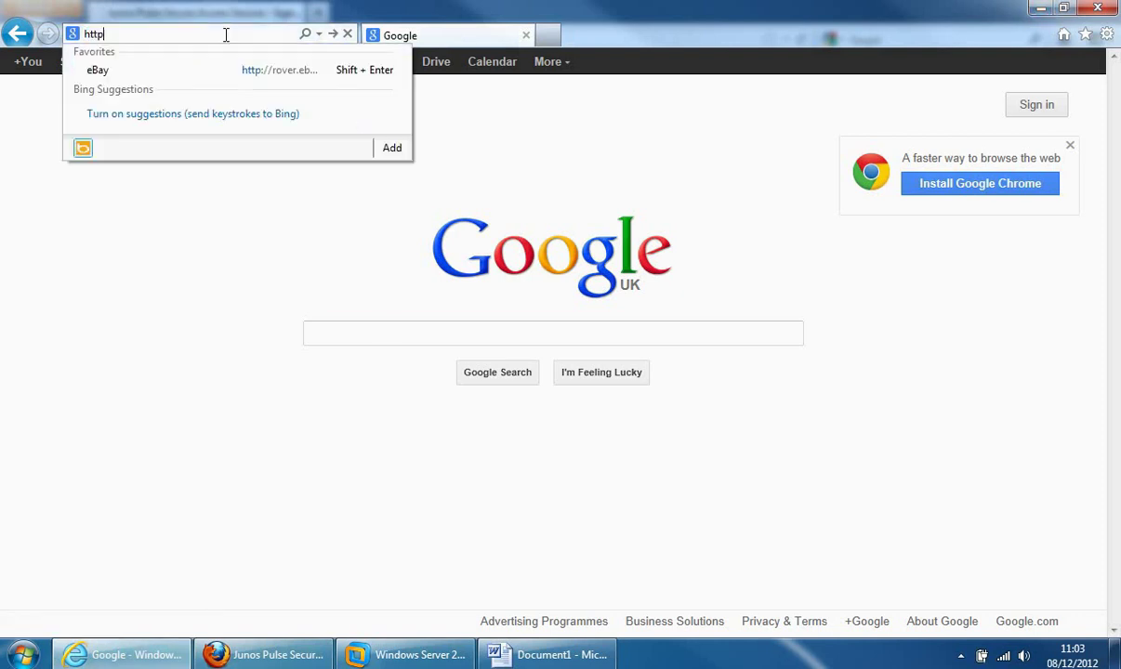
type("s://")
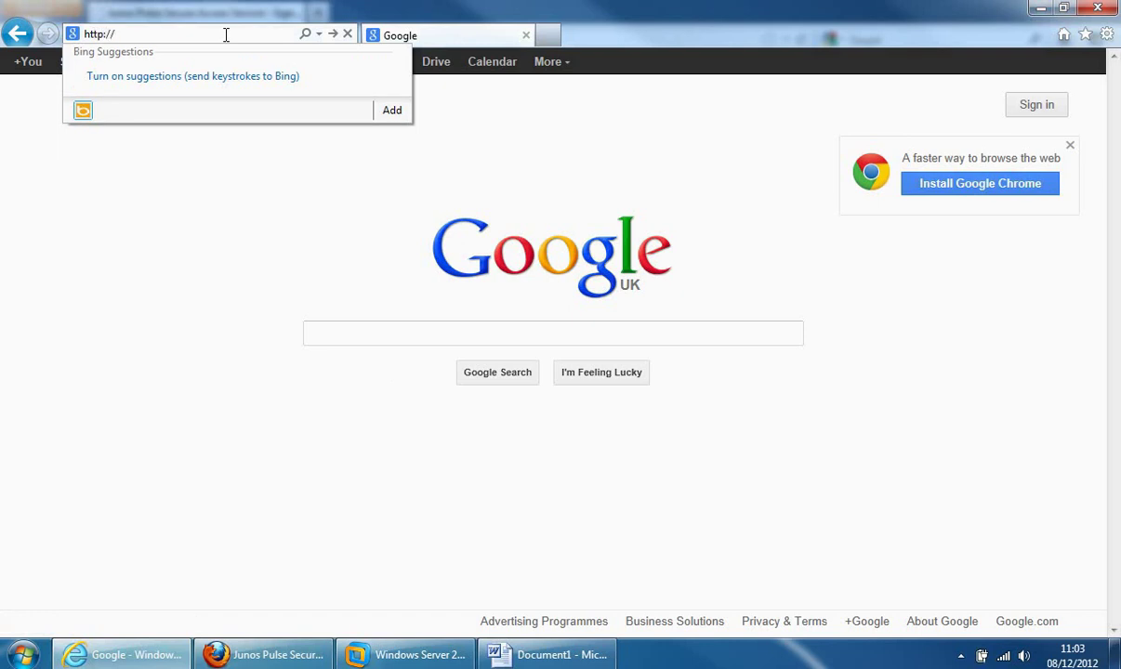
type("10.10.0.30")
key("Return")
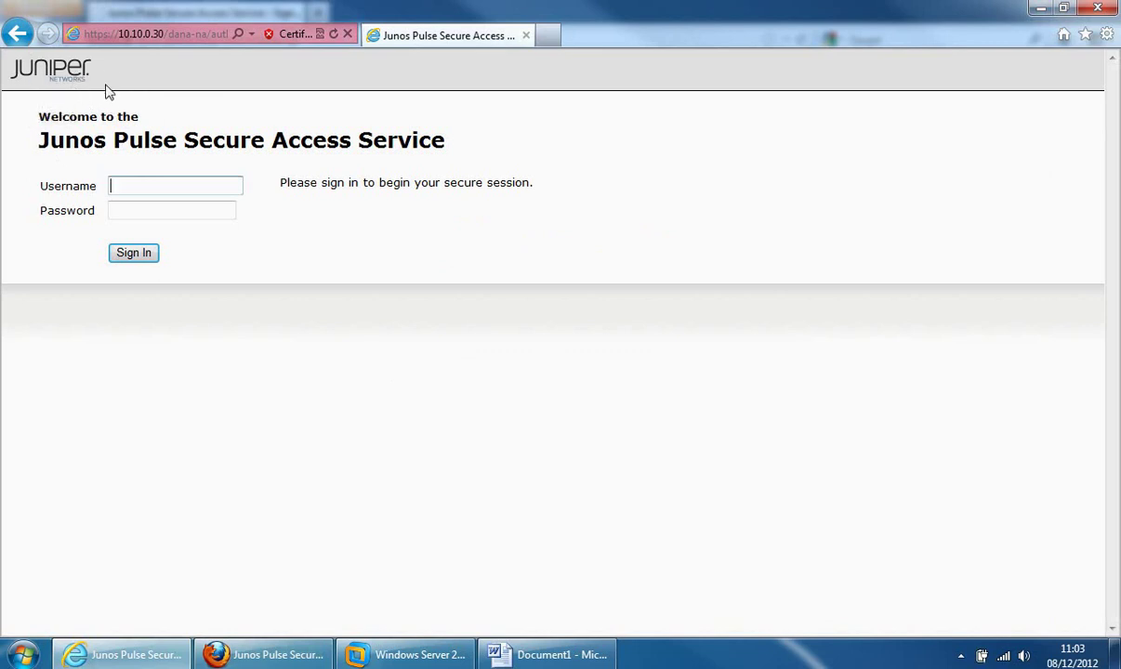
left_click(186, 32)
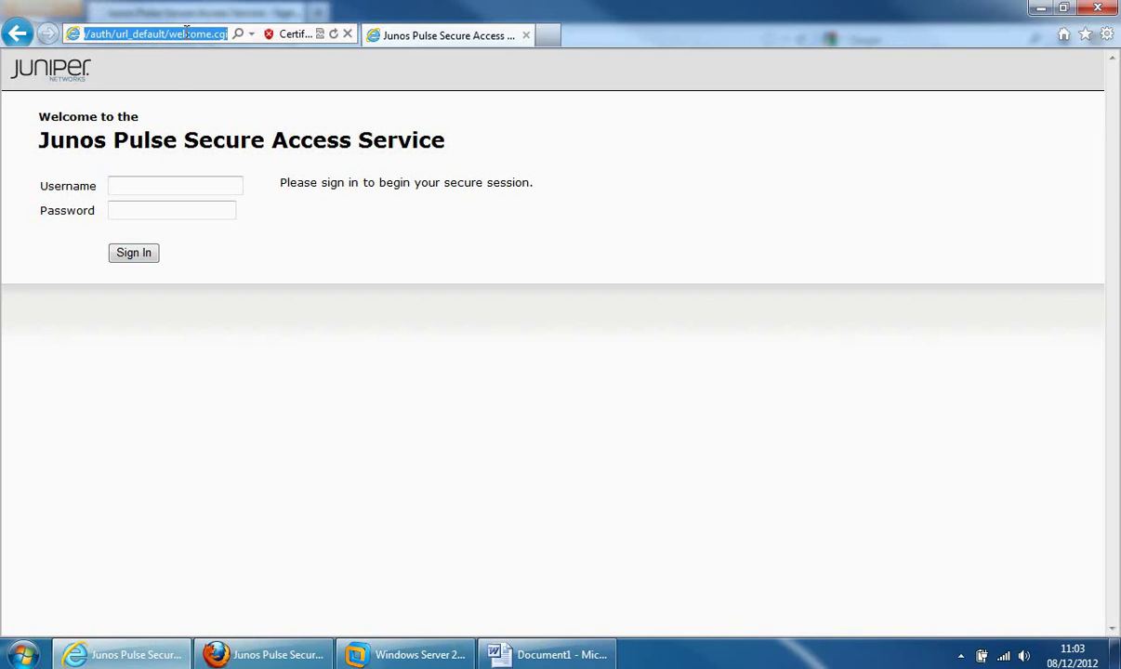
type("htt")
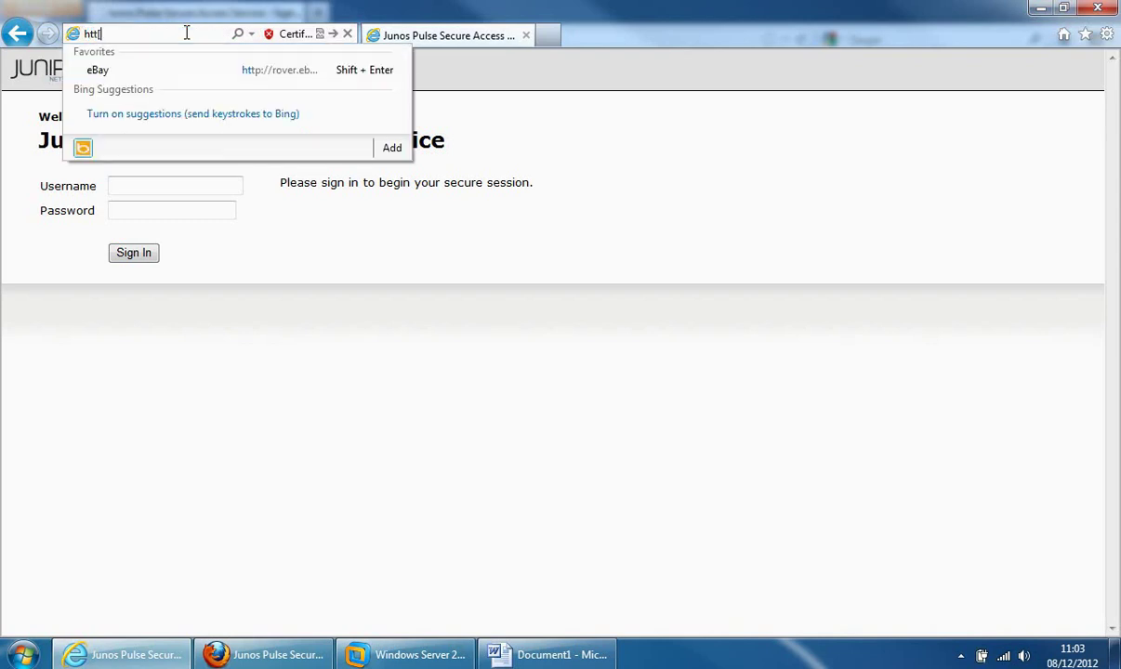
type("ps")
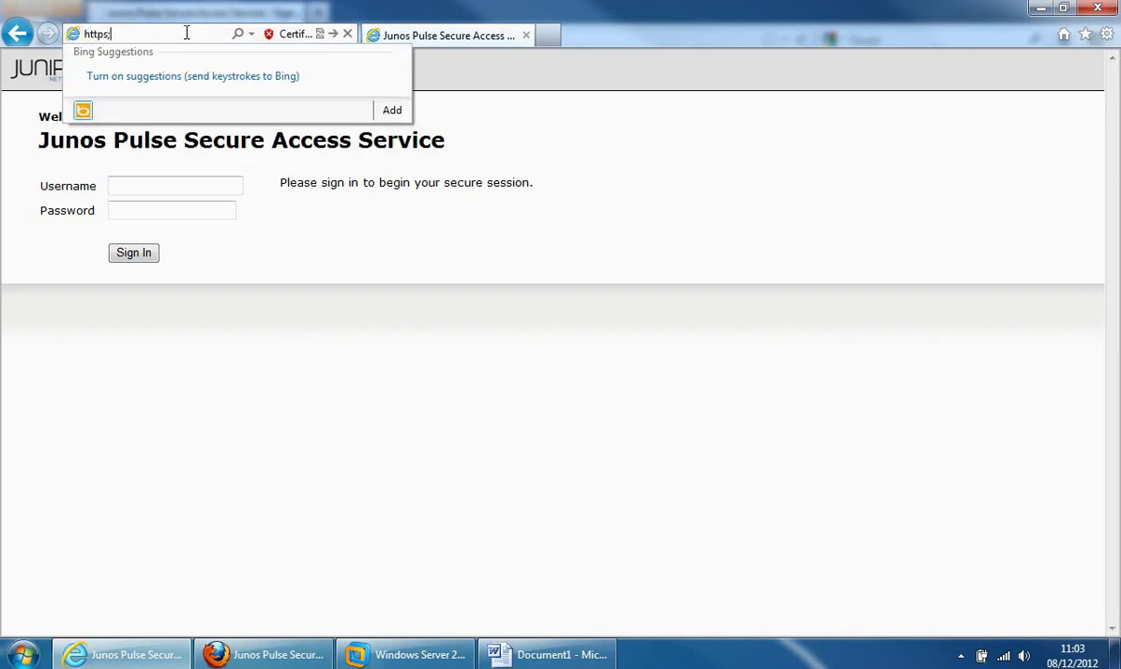
type("://10.10.0.30/test")
- Load the /test sign-in page and keep Test User Realm as the realm
key("Return")
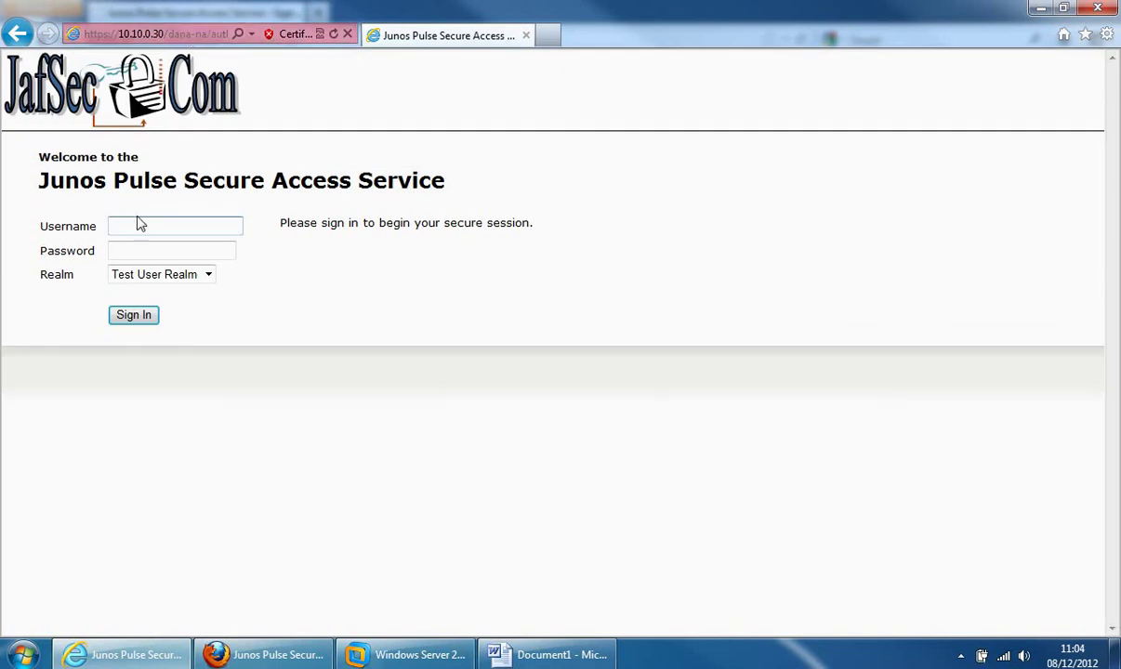
left_click(209, 276)
left_click(210, 276)
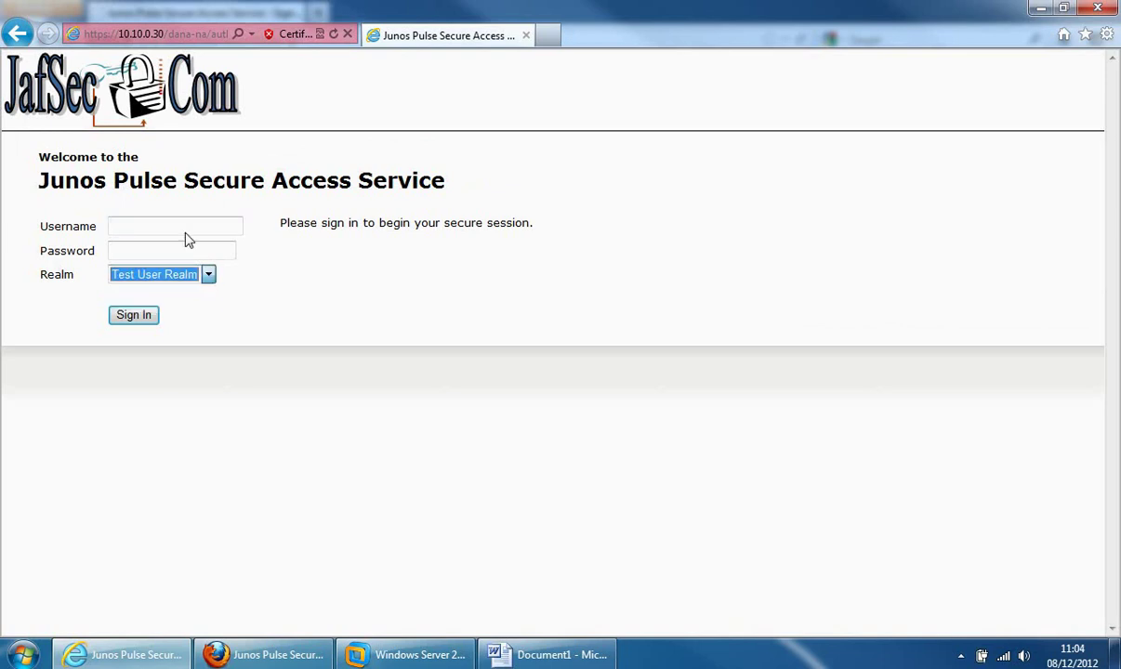
- Enter username test1 and the password, fixing a mistyped username, and submit the sign-in
left_click(188, 224)
type("admin")
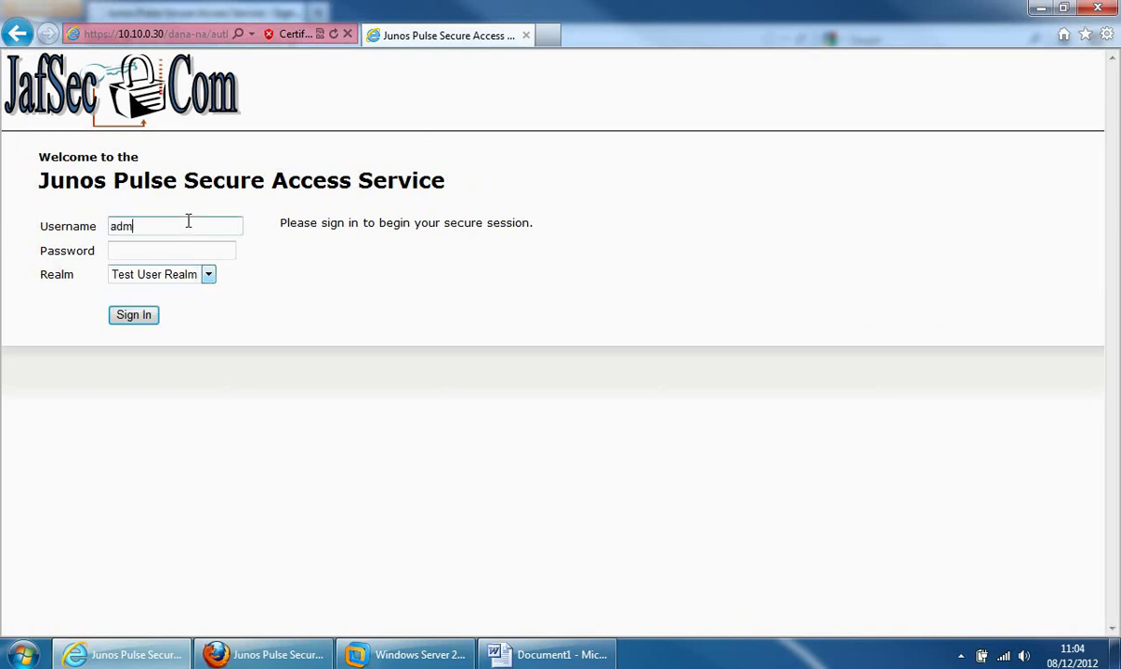
key("Tab")
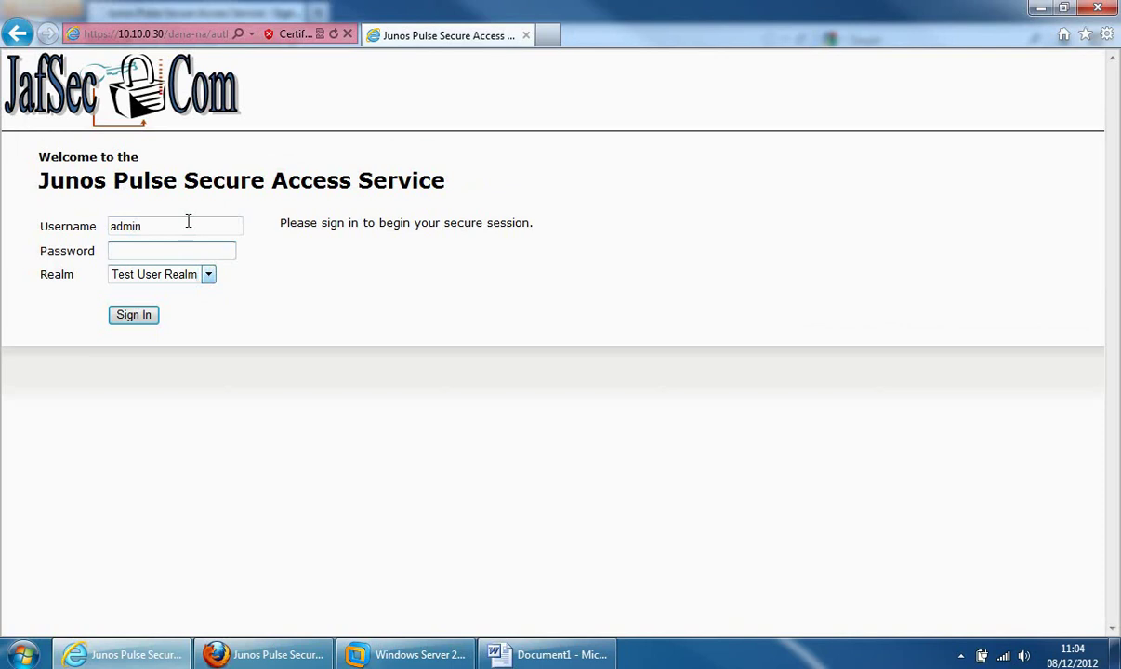
double_click(188, 223)
type("st1")
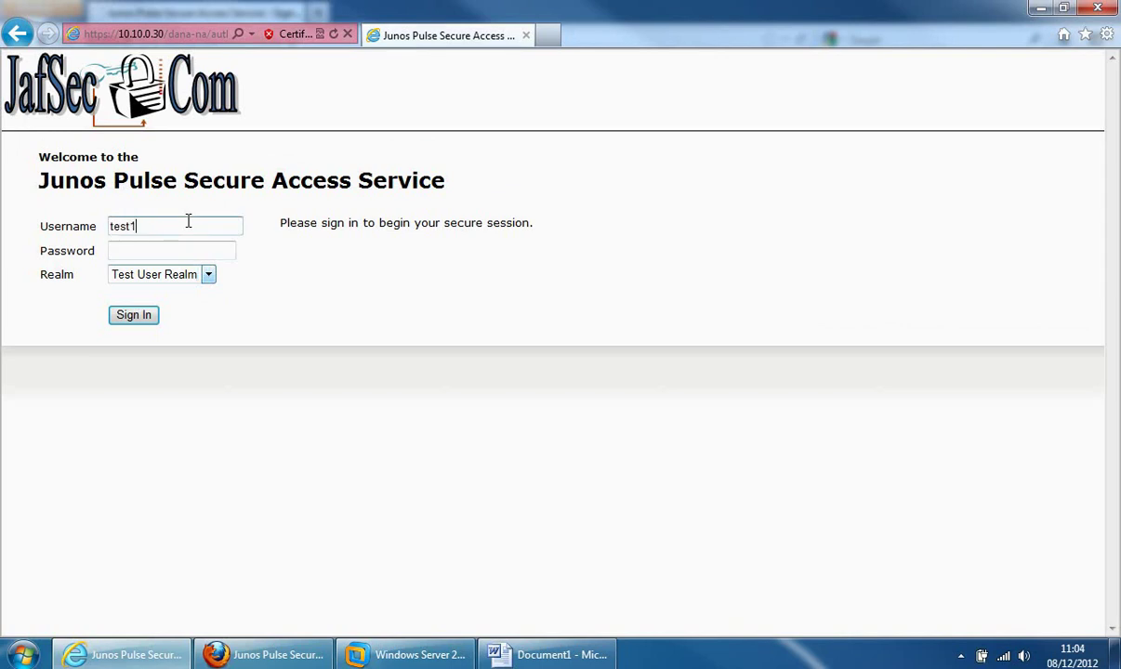
key("Tab")
type("********")
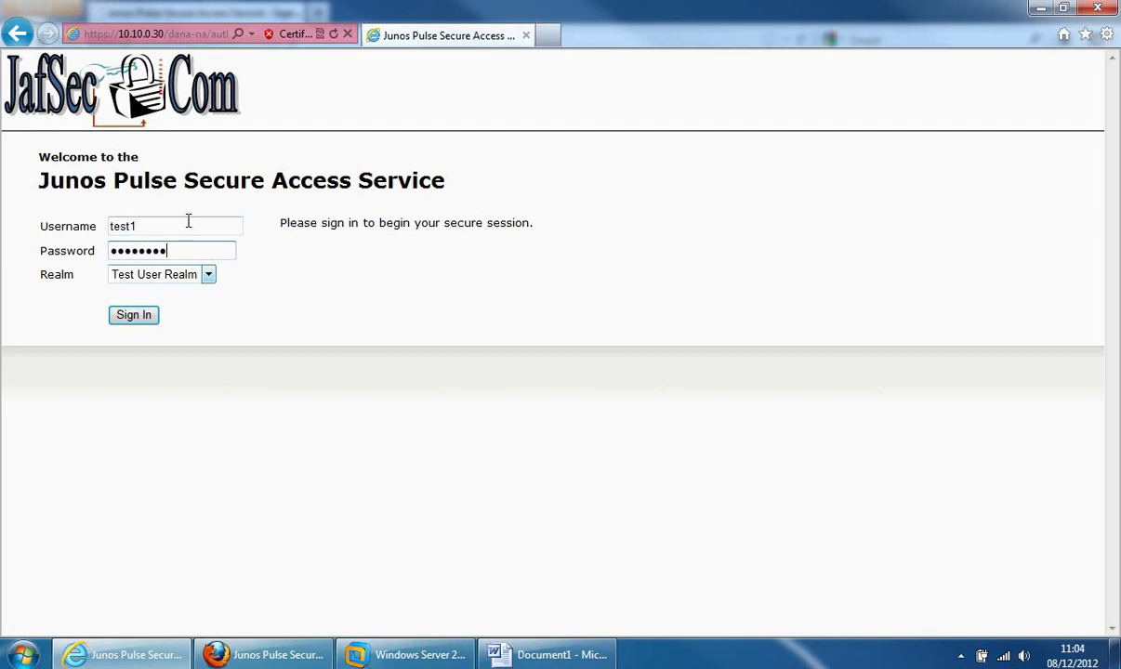
key("Return")
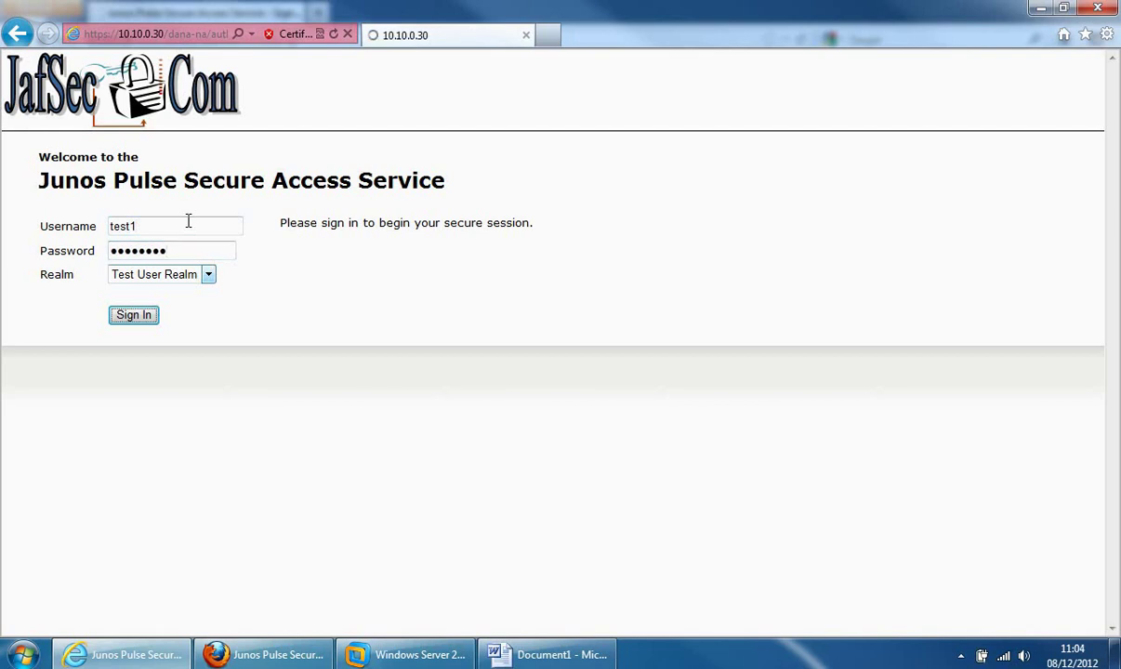